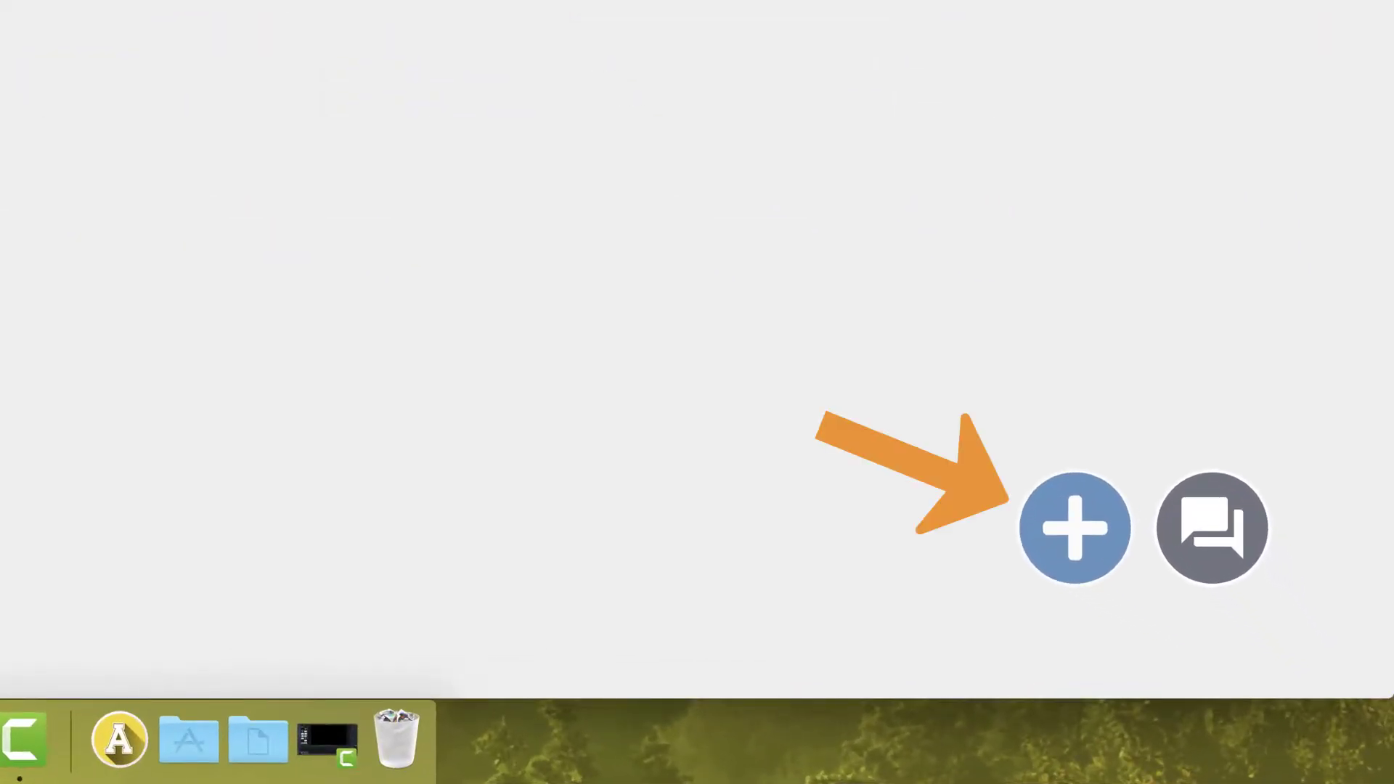
# Step: Add an uploaded file to the page, choosing rebekah-blocker-tYj4PemjA4A-unsplash.jpg from Downloads
pyautogui.click(1061, 560)
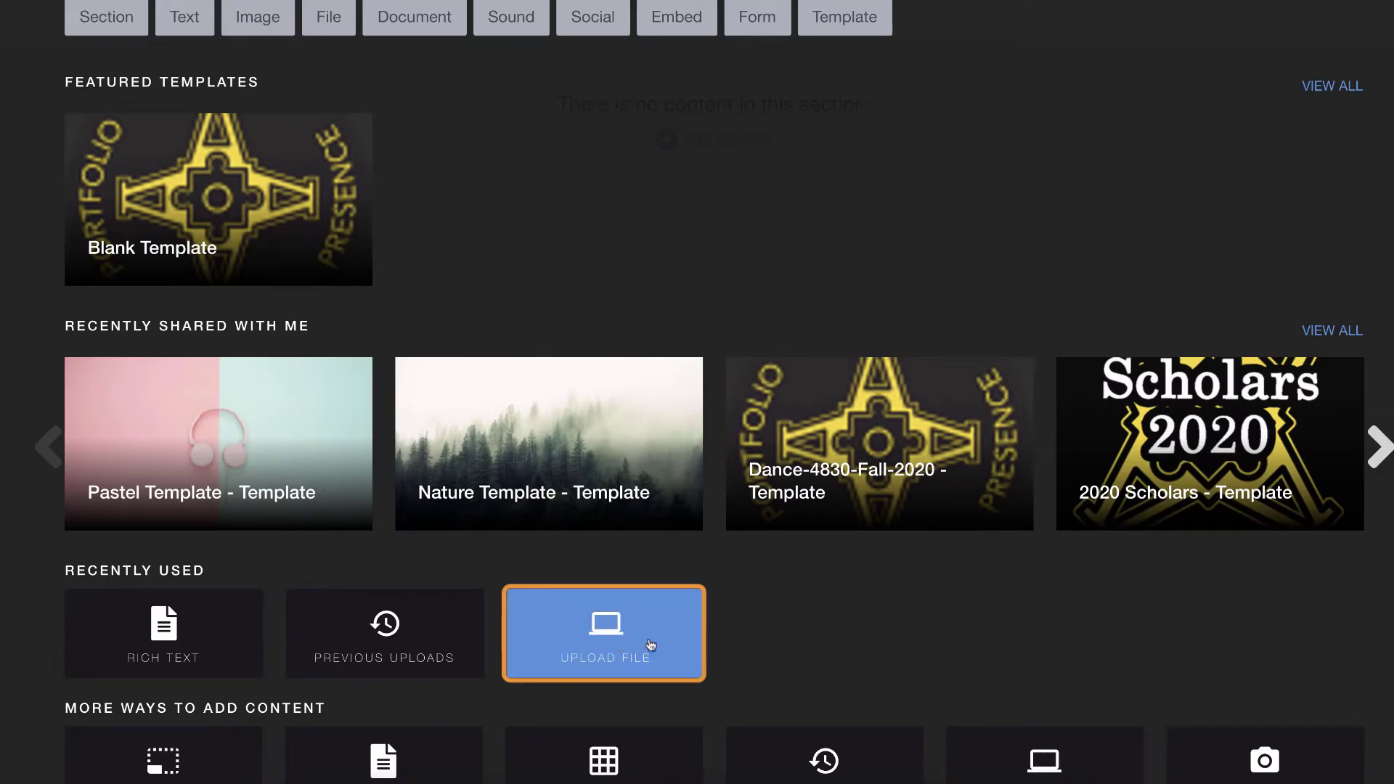
pyautogui.click(435, 602)
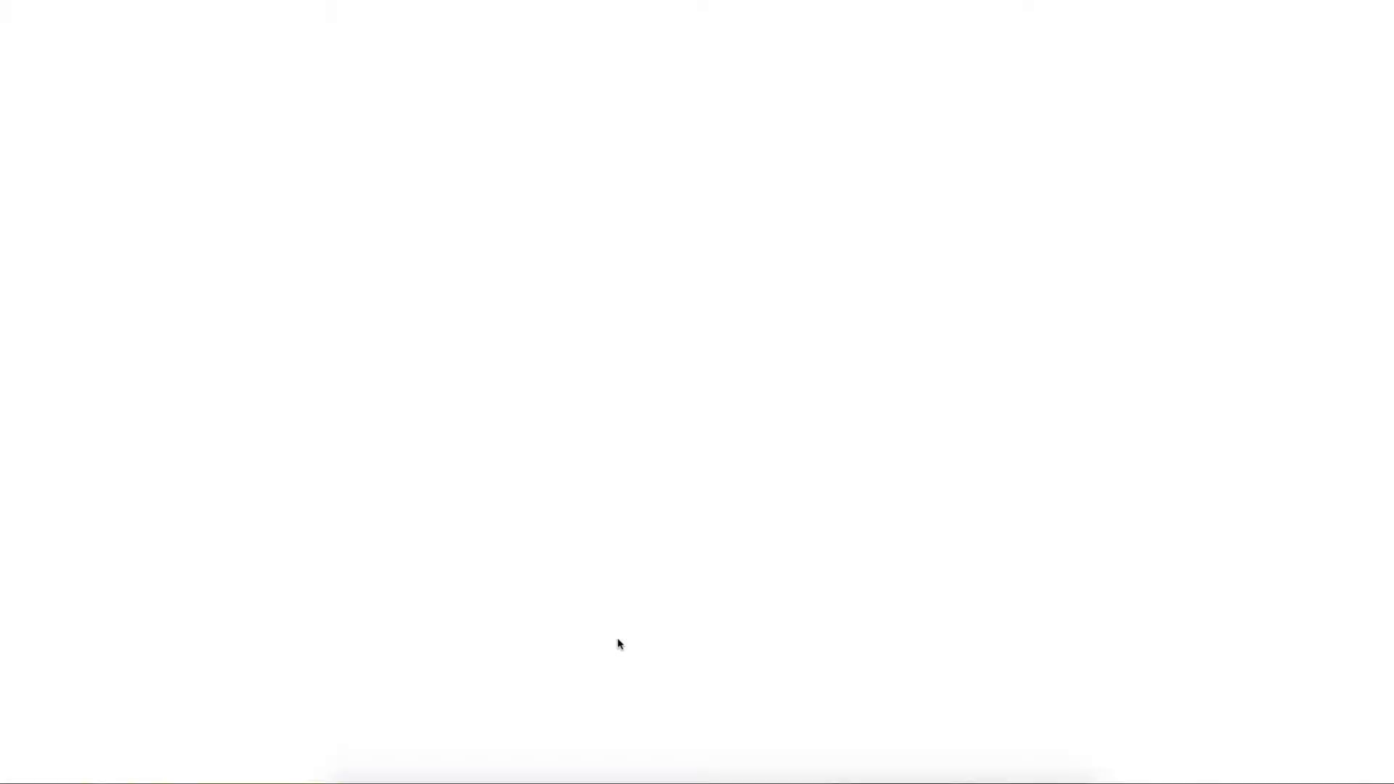
pyautogui.click(710, 385)
pyautogui.click(398, 120)
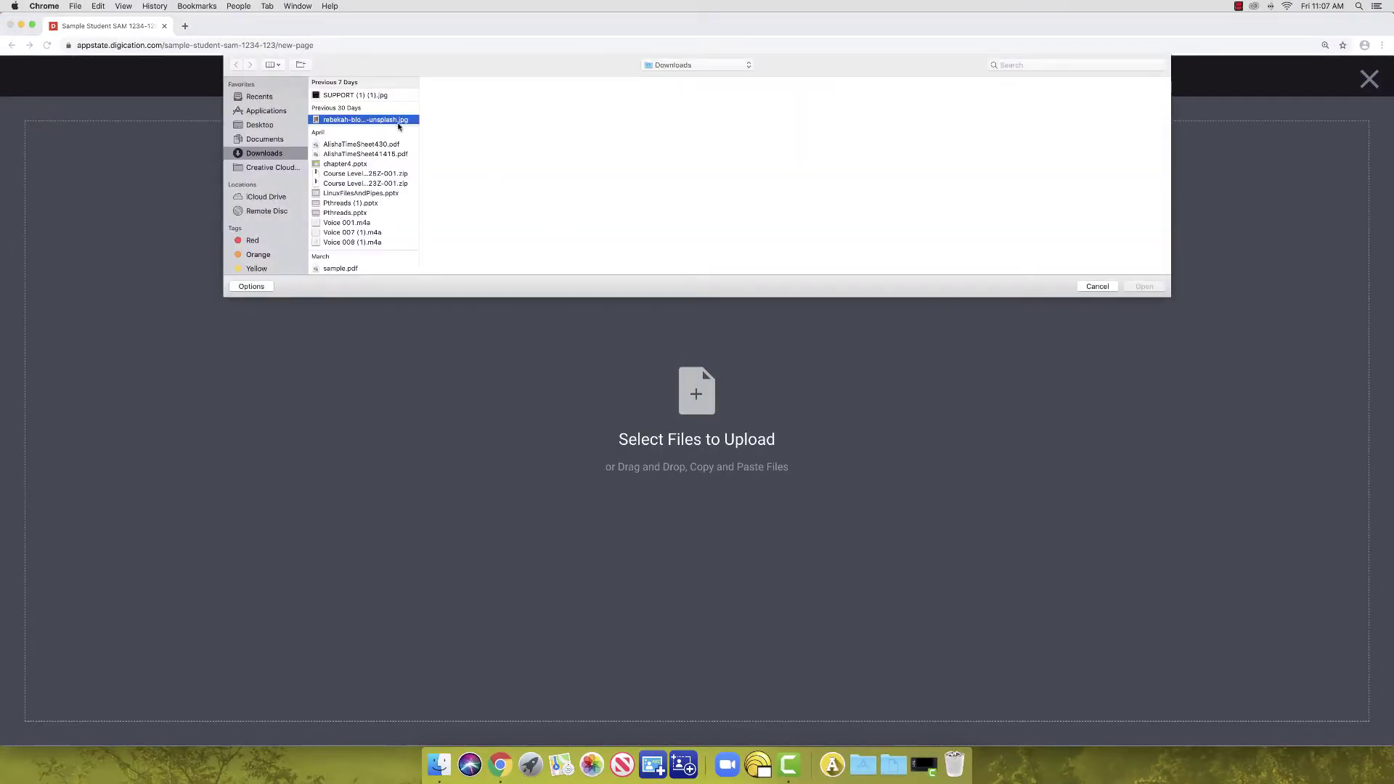
pyautogui.click(1144, 286)
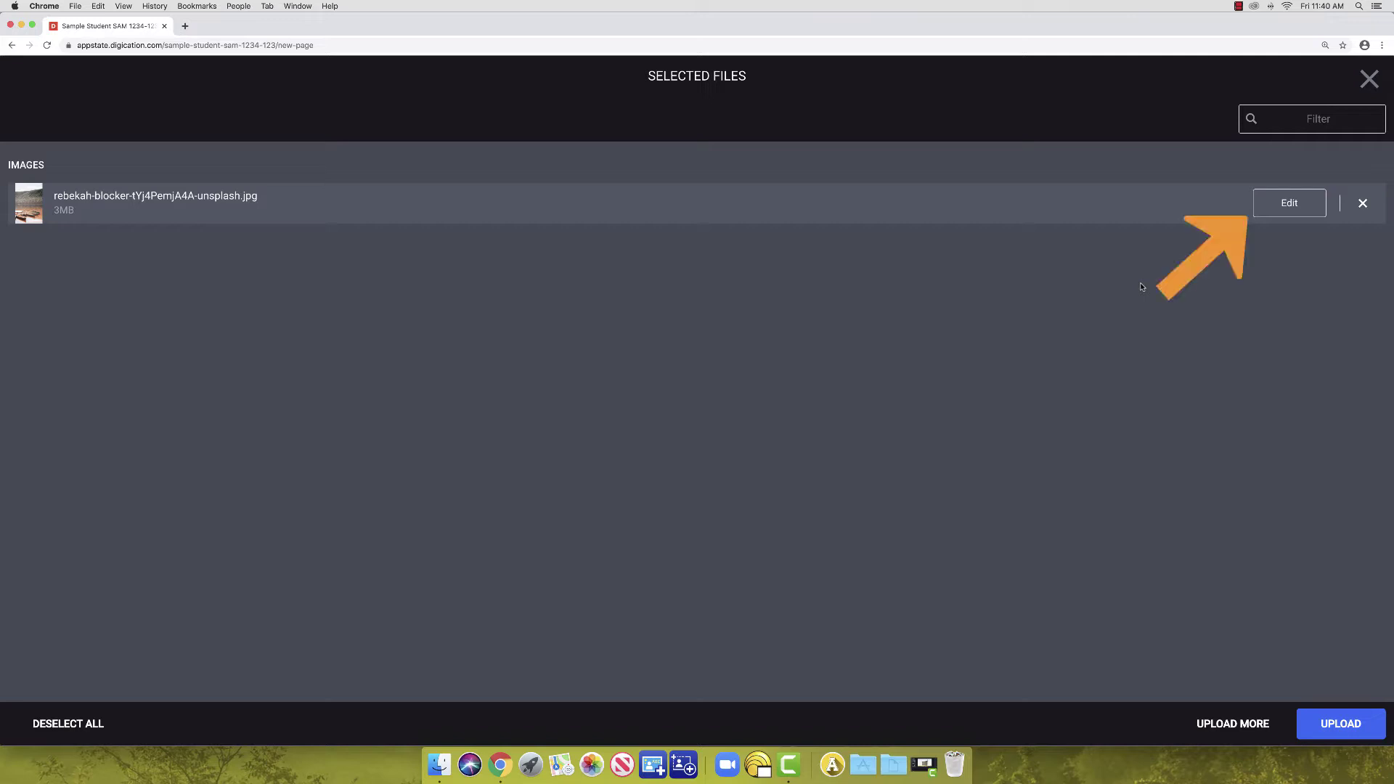
# Step: Edit the selected image and crop it by trimming the upper strip of sky and pulling in the lower corner
pyautogui.click(1284, 202)
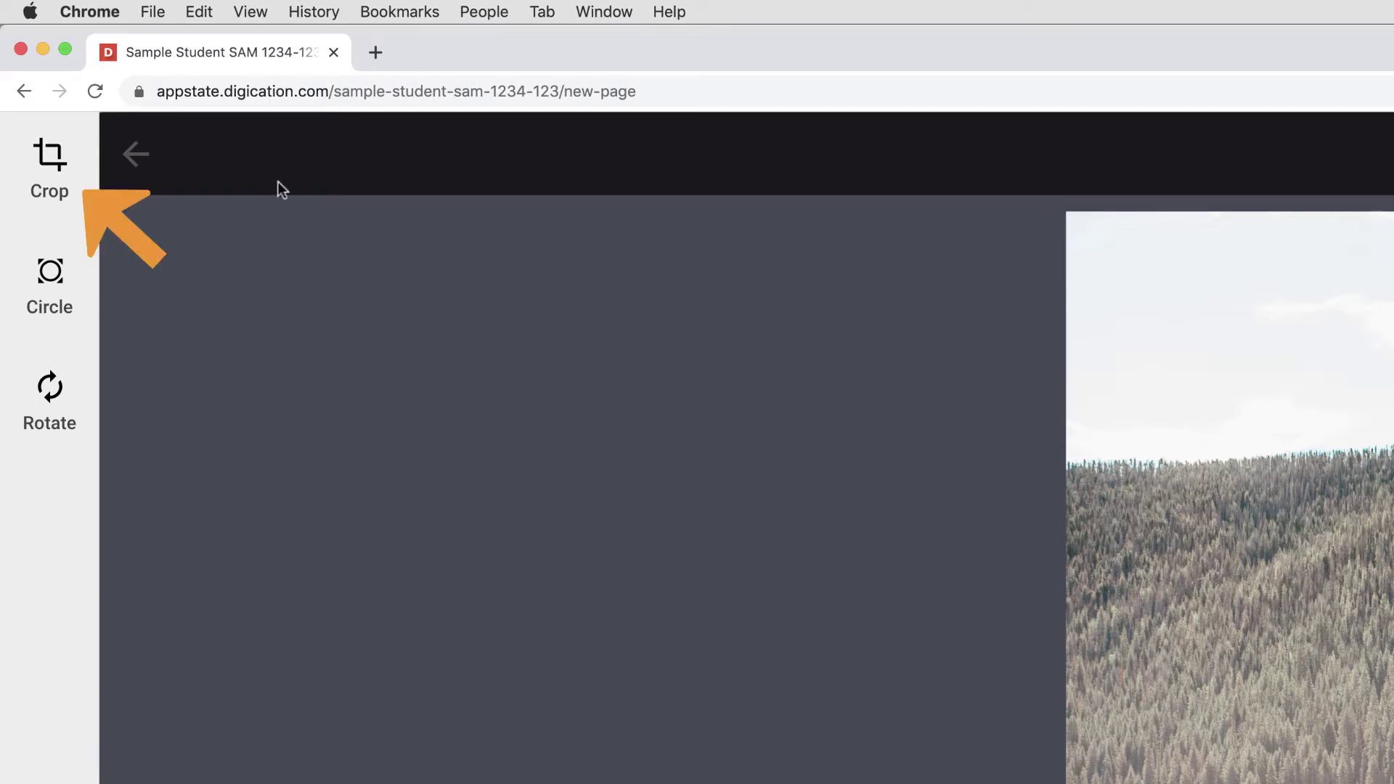
pyautogui.click(45, 183)
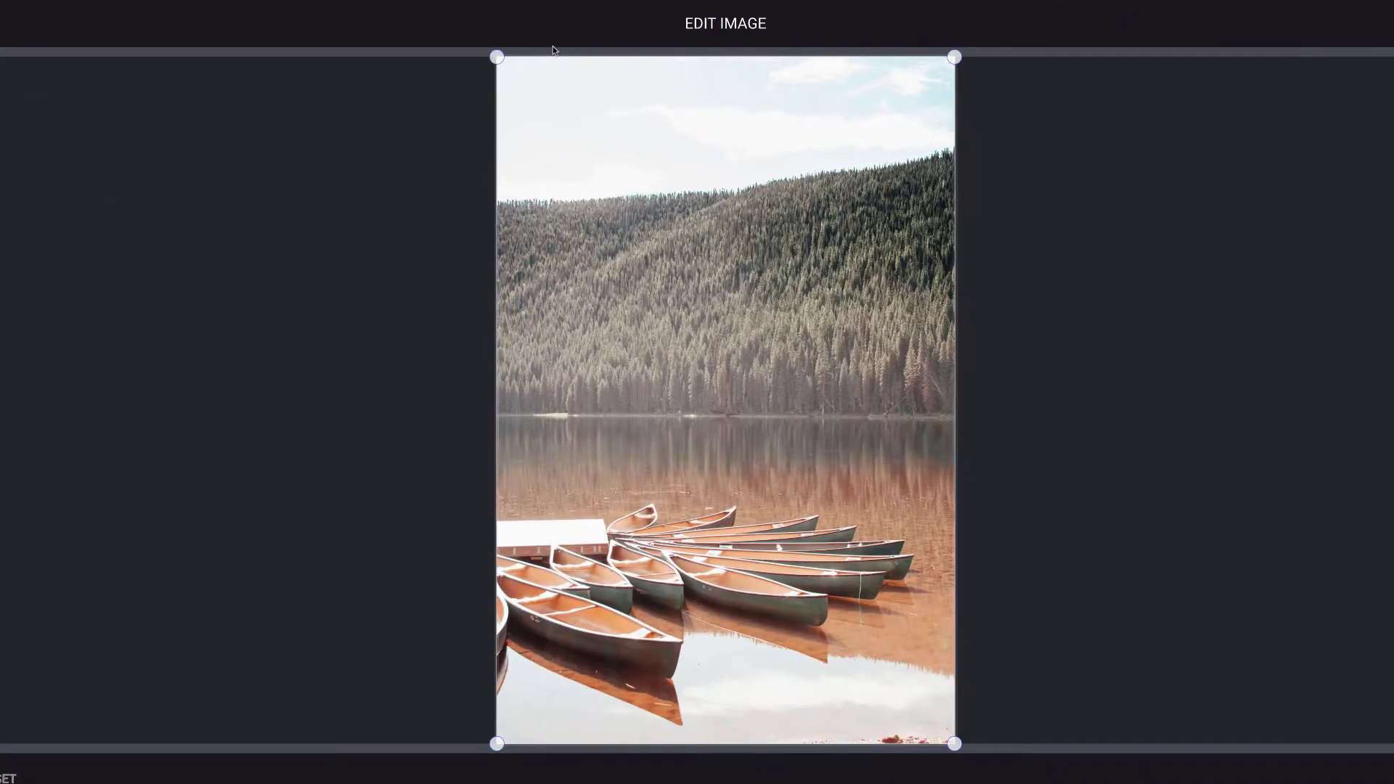
pyautogui.moveTo(1061, 210); pyautogui.dragTo(1087, 313)
pyautogui.moveTo(512, 114); pyautogui.dragTo(486, 124)
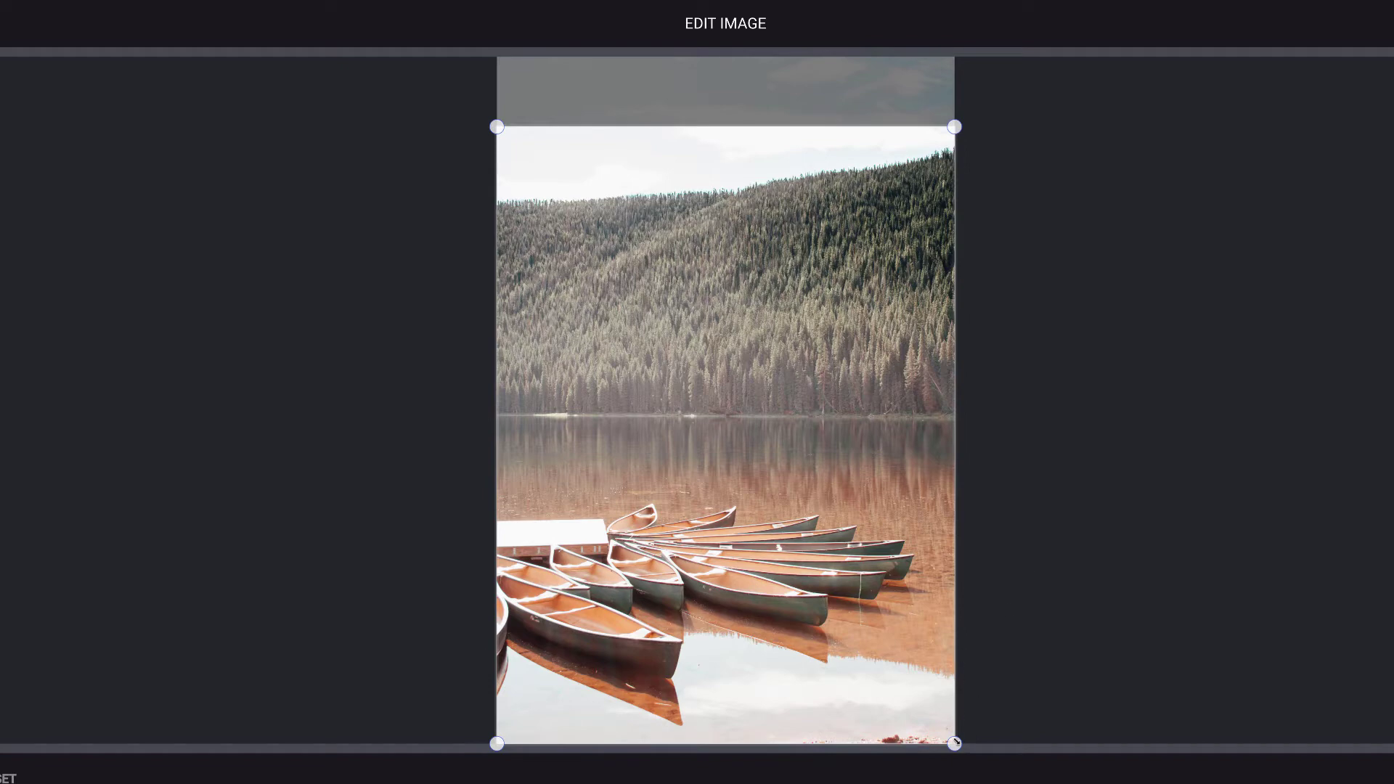
pyautogui.moveTo(955, 743); pyautogui.dragTo(931, 716)
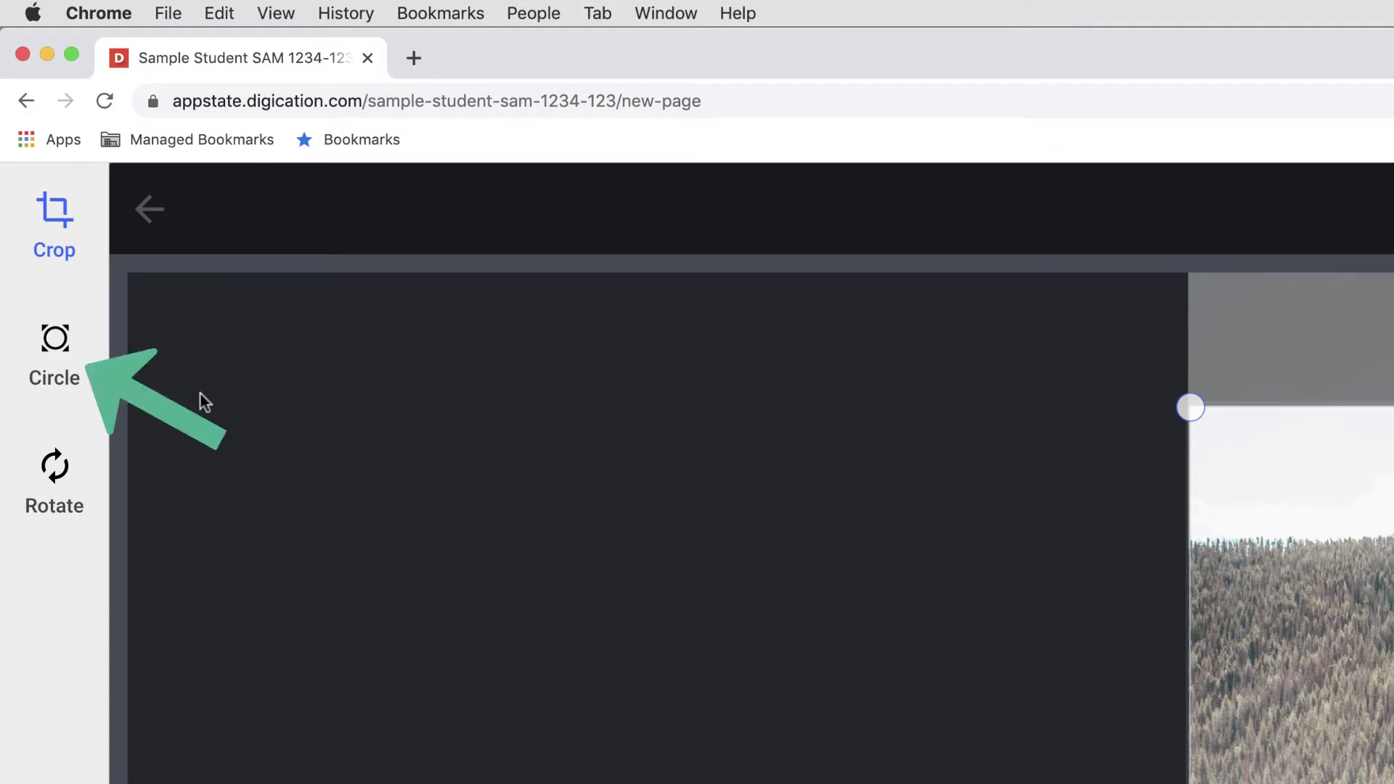
# Step: Apply a circular crop to the image, moving and resizing the circle around the canoes
pyautogui.click(68, 374)
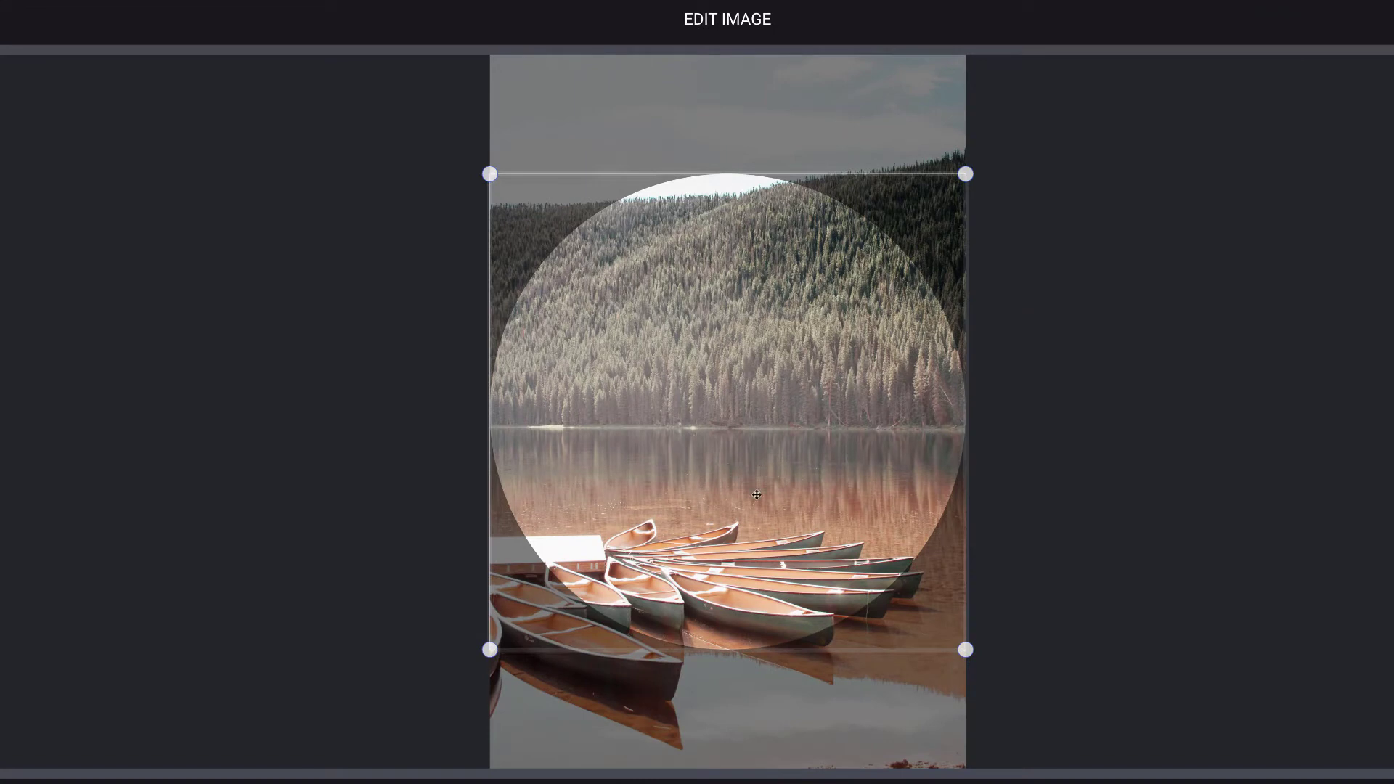
pyautogui.moveTo(759, 509); pyautogui.dragTo(742, 643)
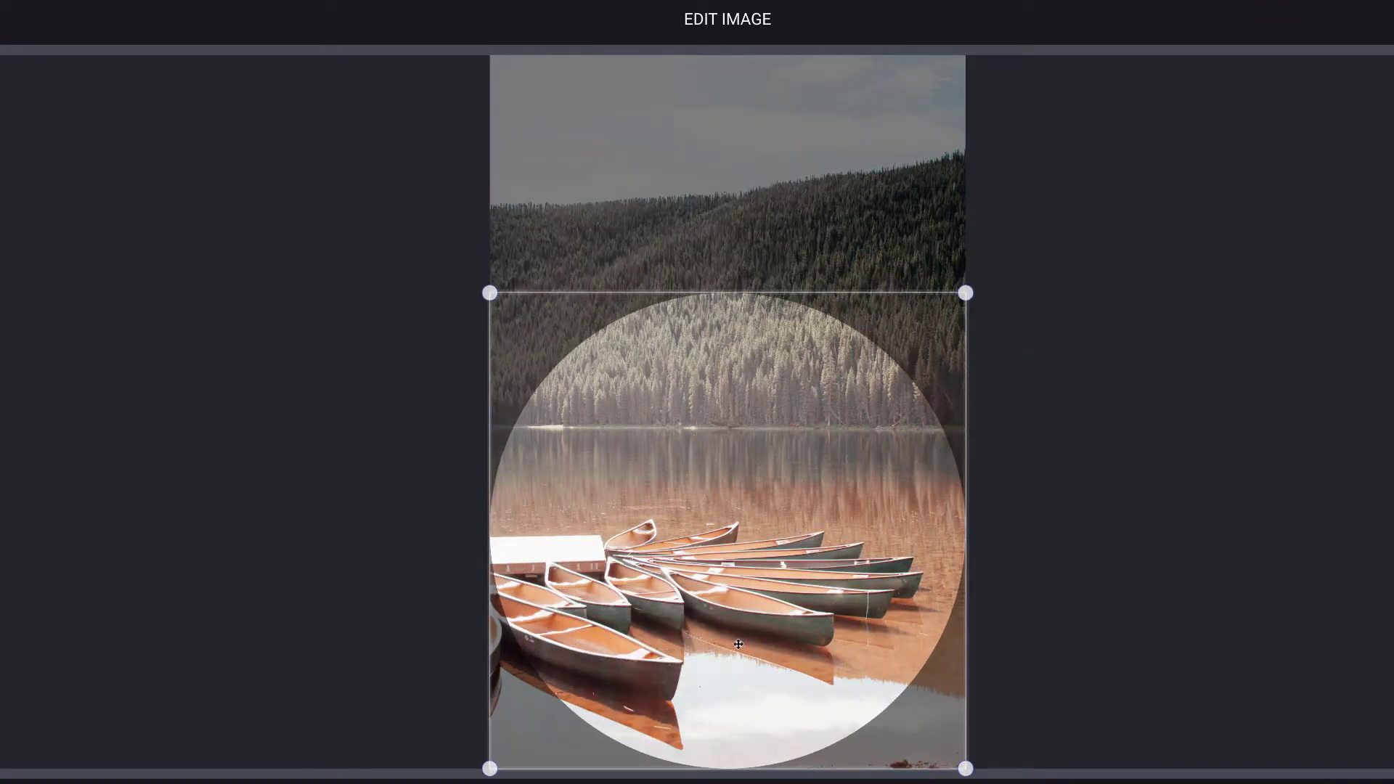
pyautogui.moveTo(490, 293); pyautogui.dragTo(586, 390)
pyautogui.moveTo(766, 551); pyautogui.dragTo(670, 552)
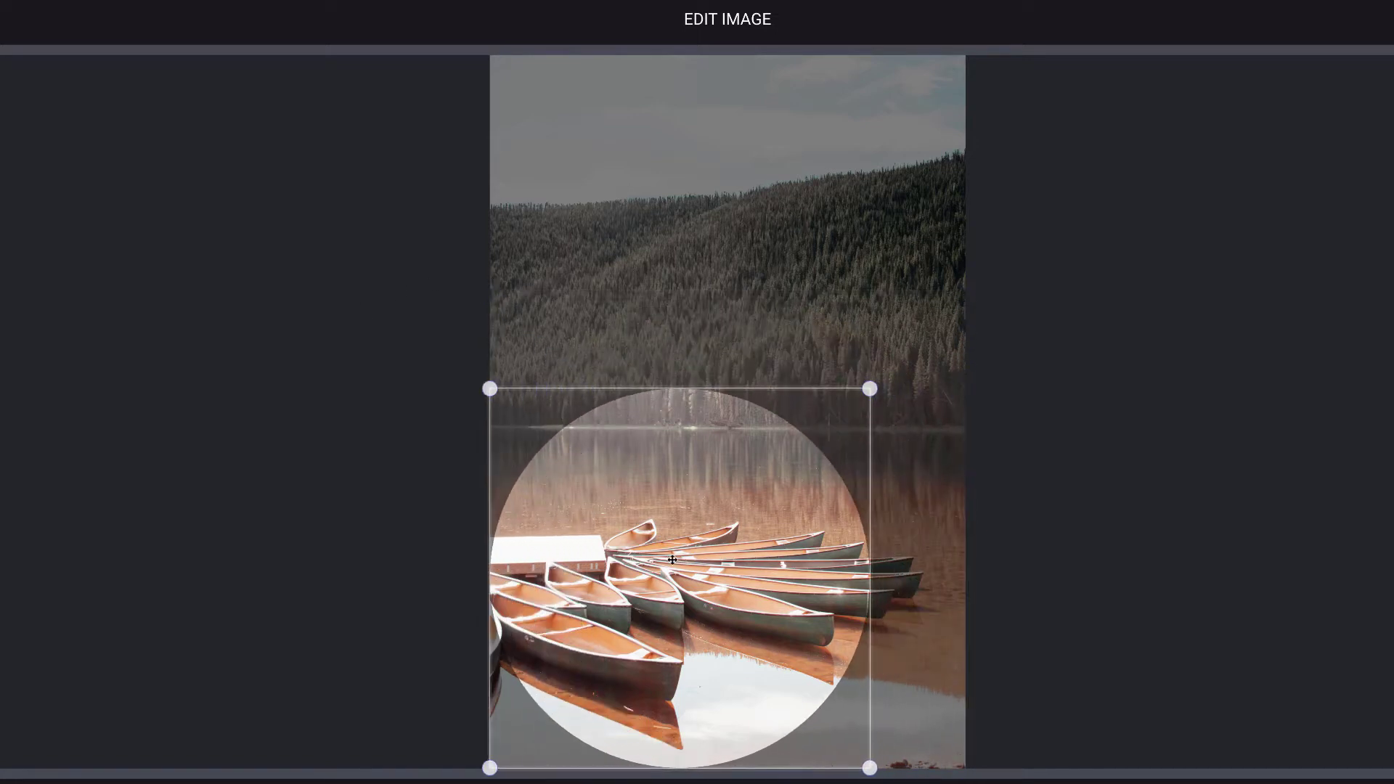
pyautogui.moveTo(869, 374); pyautogui.dragTo(932, 312)
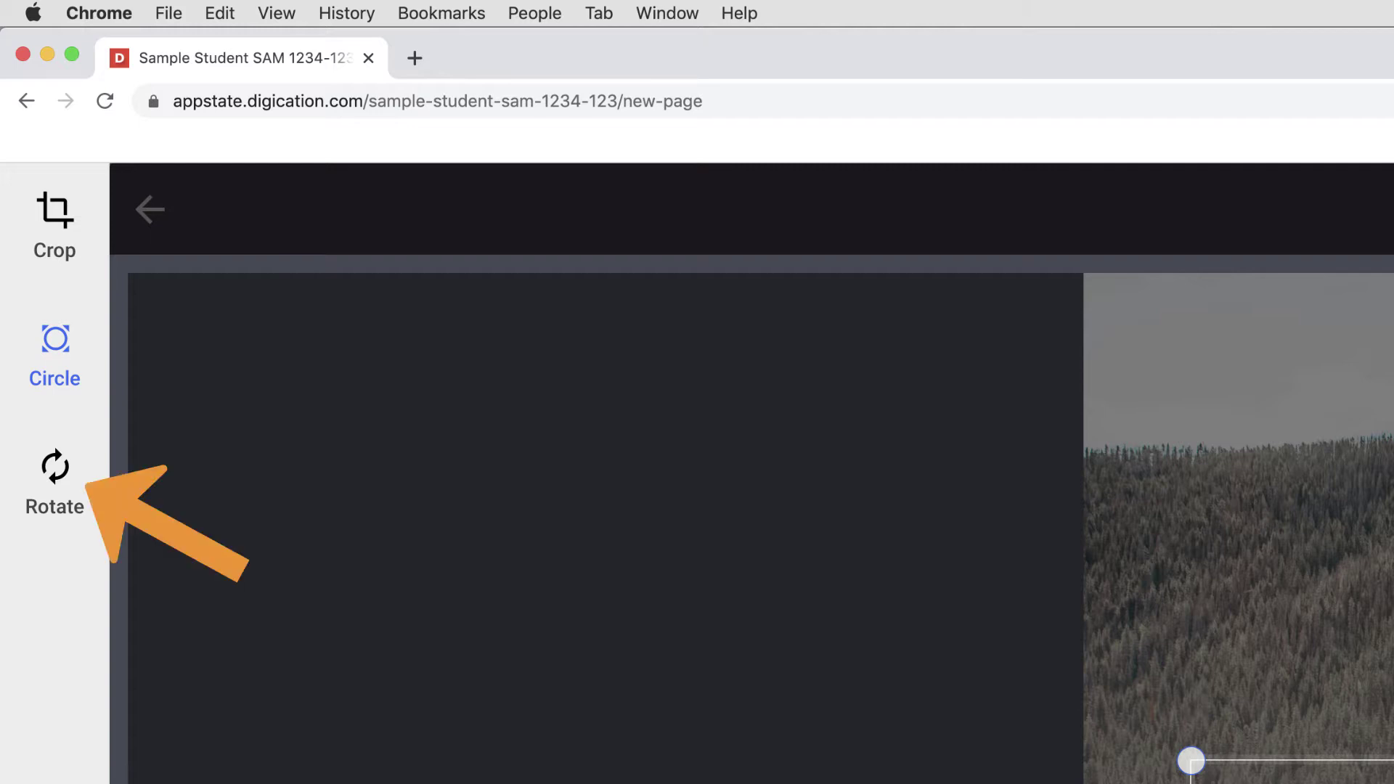
# Step: Rotate the image counterclockwise twice, and rotate it clockwise twice back to upright
pyautogui.click(53, 500)
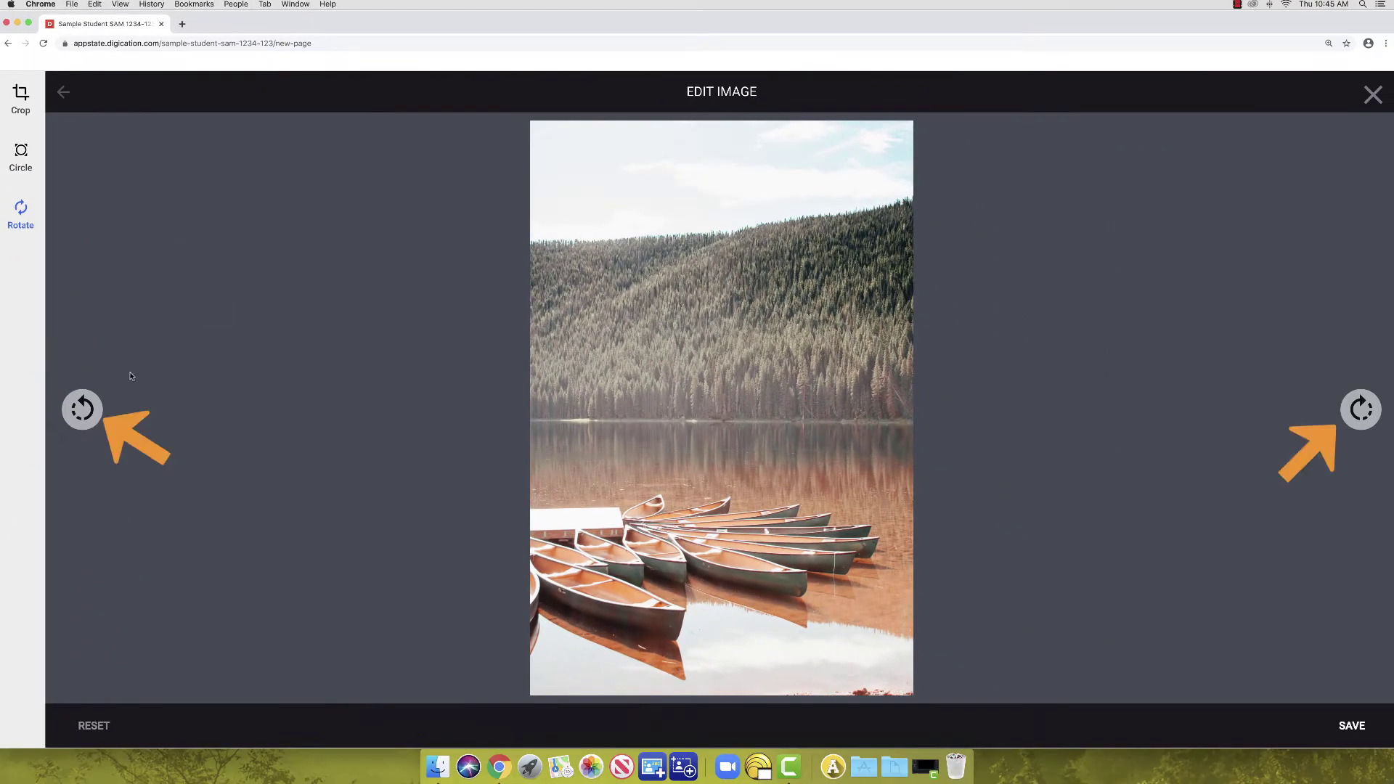
pyautogui.click(82, 411)
pyautogui.click(82, 411)
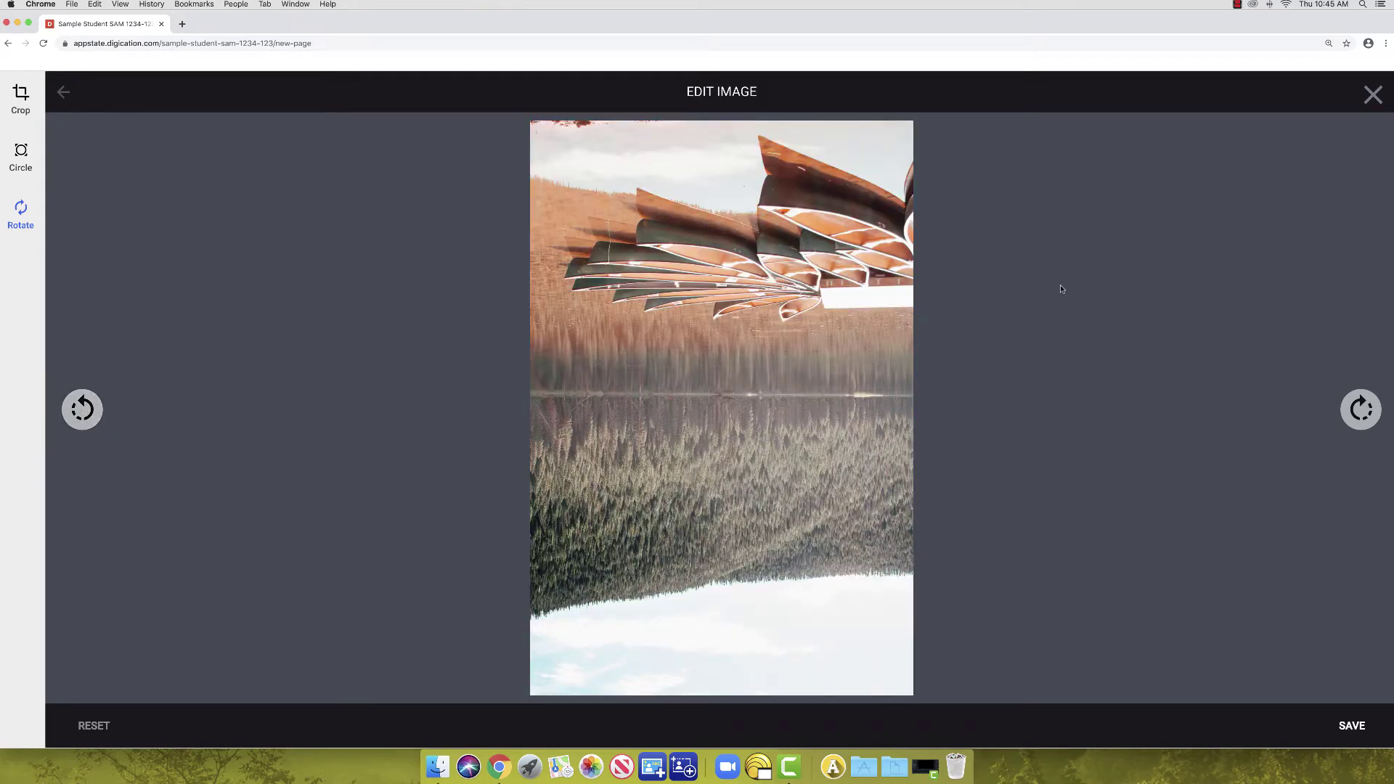
pyautogui.click(1365, 419)
pyautogui.click(1365, 419)
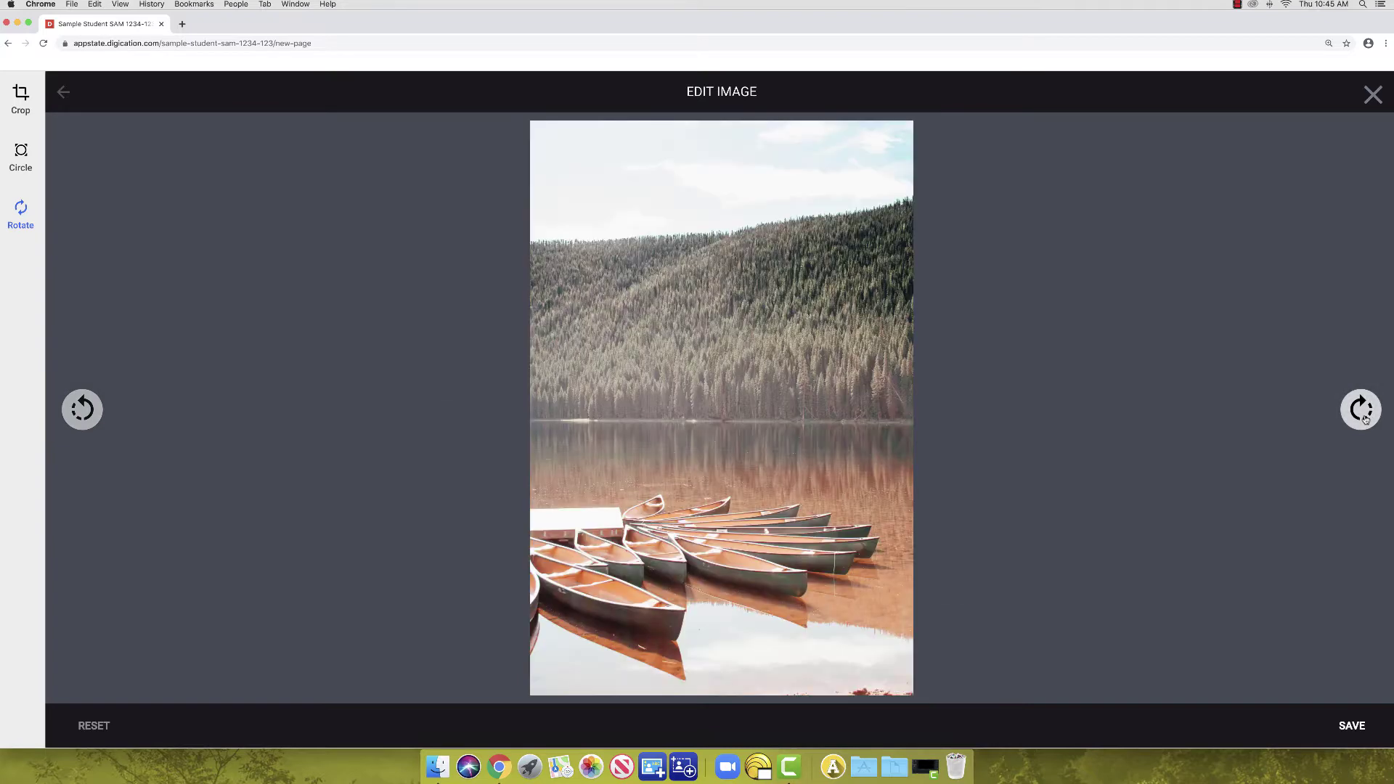
# Step: Save the image edits and upload the image to the page
pyautogui.click(1351, 725)
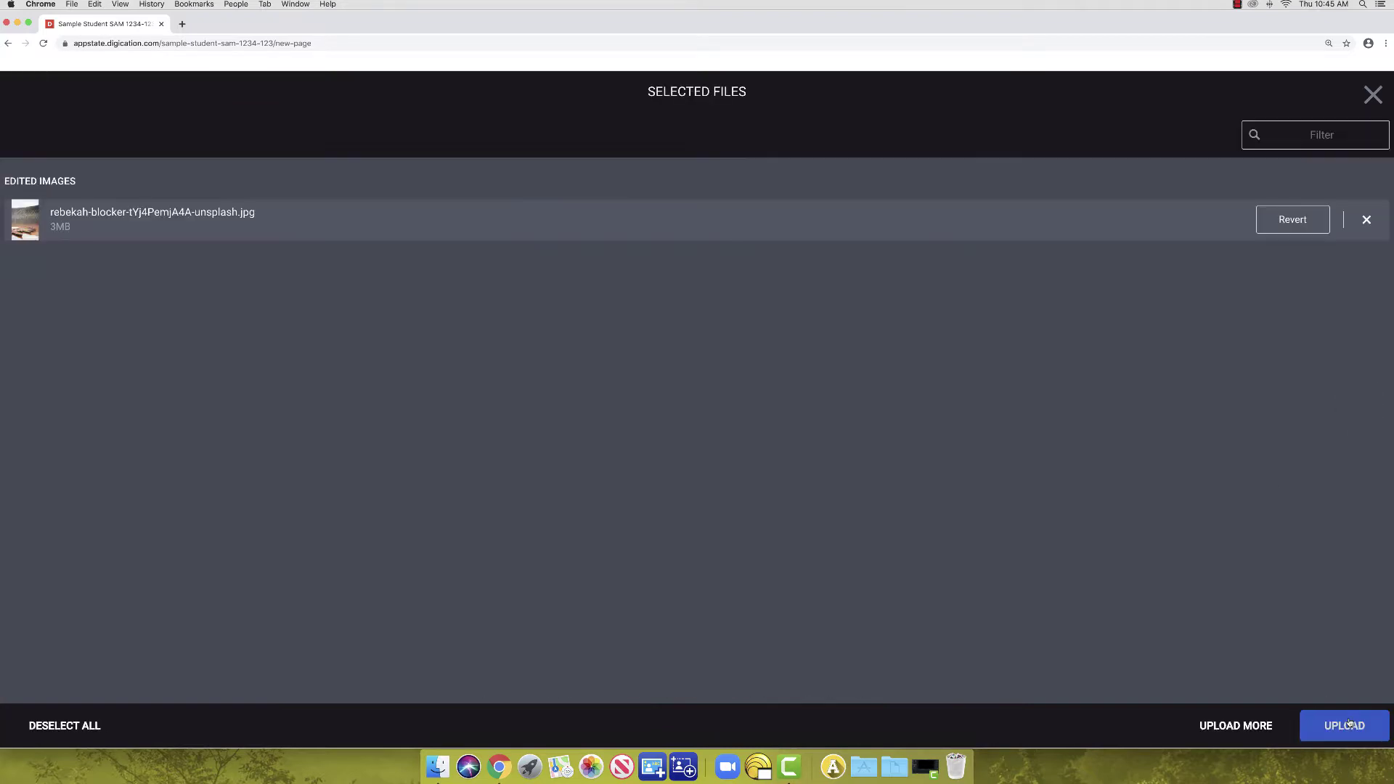
pyautogui.click(1351, 722)
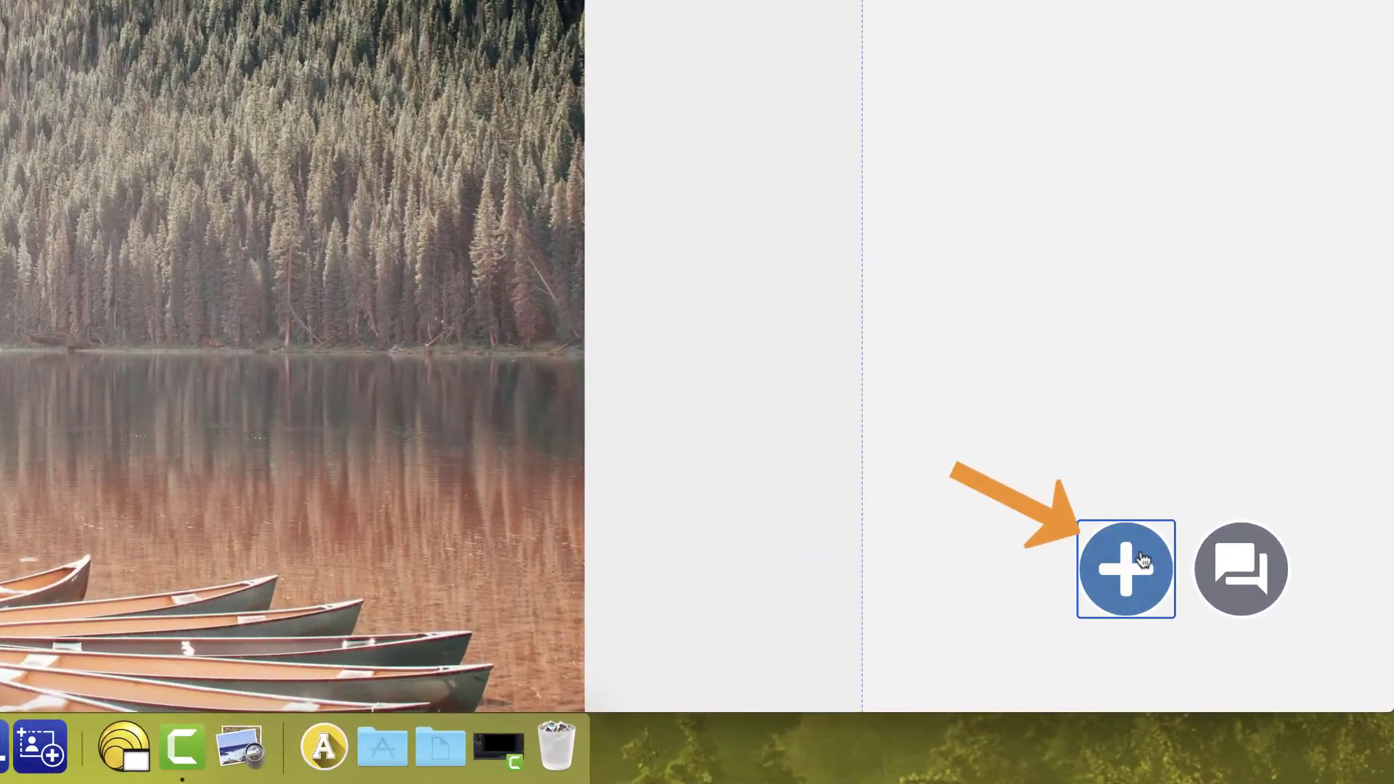
# Step: Upload the canoe photo, the Declaration Trumbull PNG and the second annie-spratt unsplash JPG together as a gallery
pyautogui.click(1142, 559)
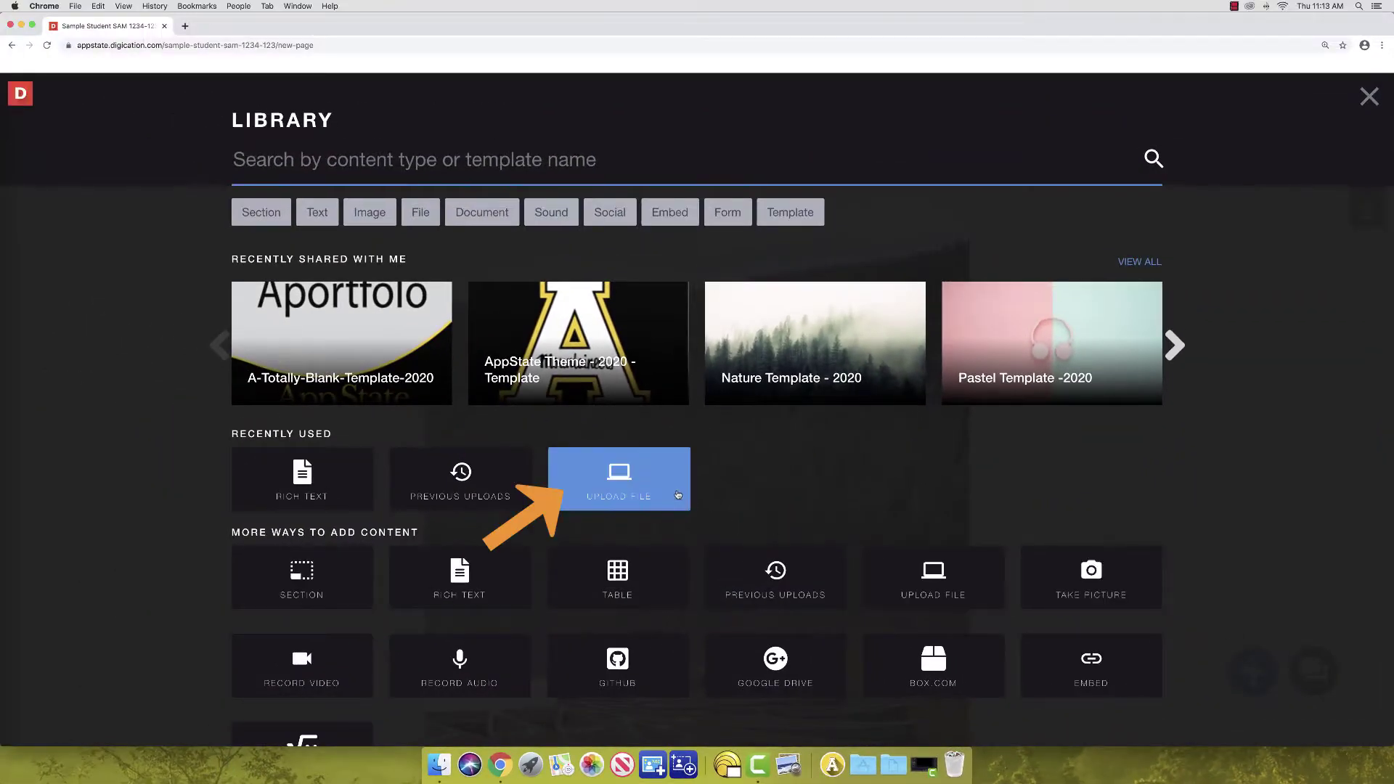
pyautogui.click(676, 491)
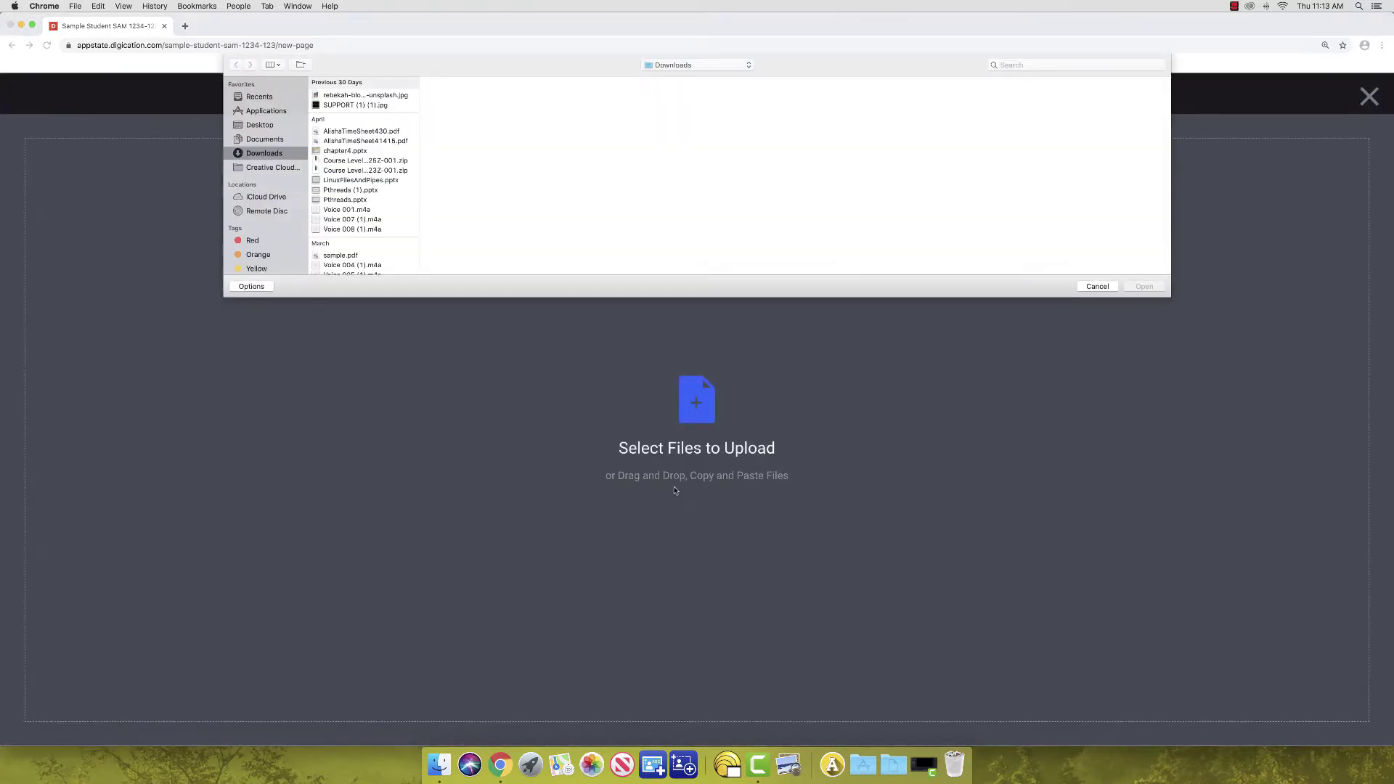
pyautogui.click(365, 95)
pyautogui.scroll(-8, 363, 174)
pyautogui.click(366, 182)
pyautogui.keyDown('super'); pyautogui.click(365, 123); pyautogui.keyUp('super')
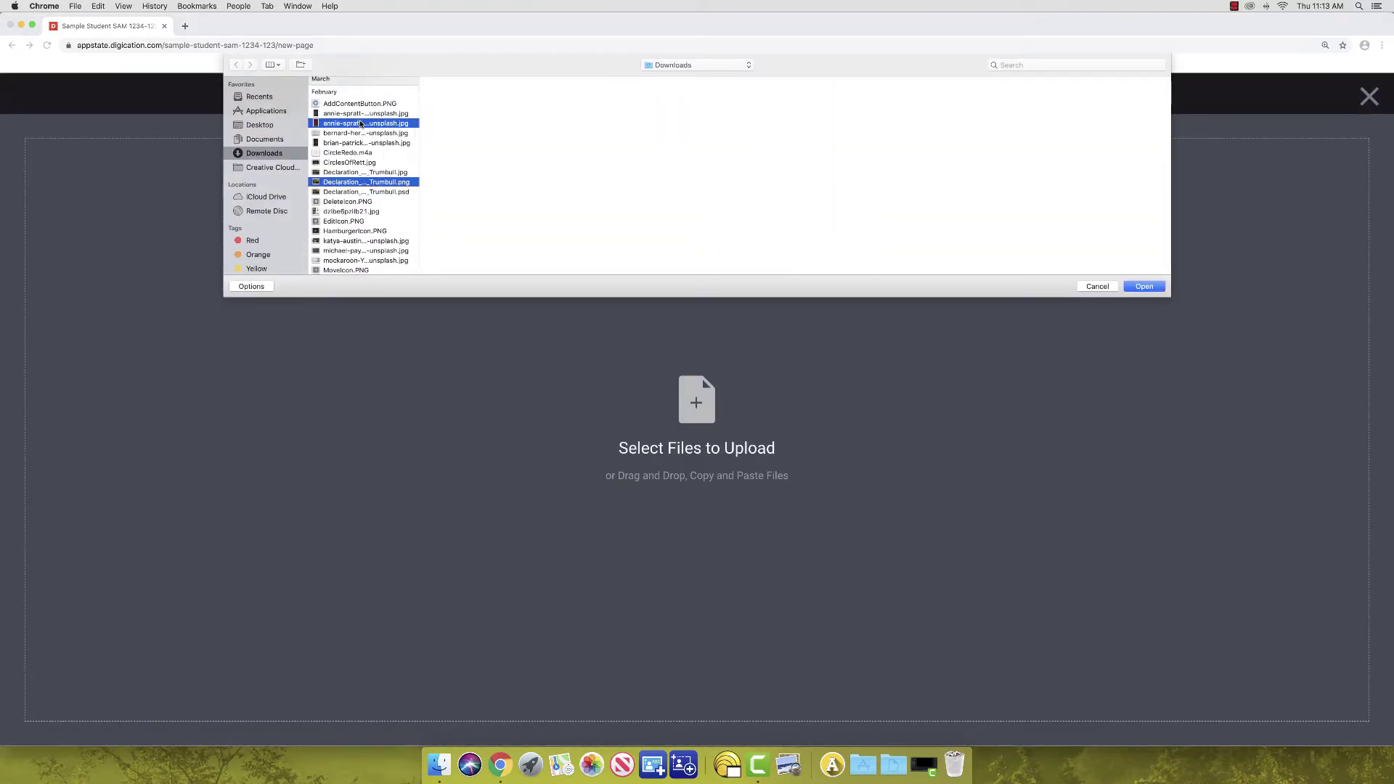
pyautogui.click(1145, 286)
pyautogui.click(1332, 716)
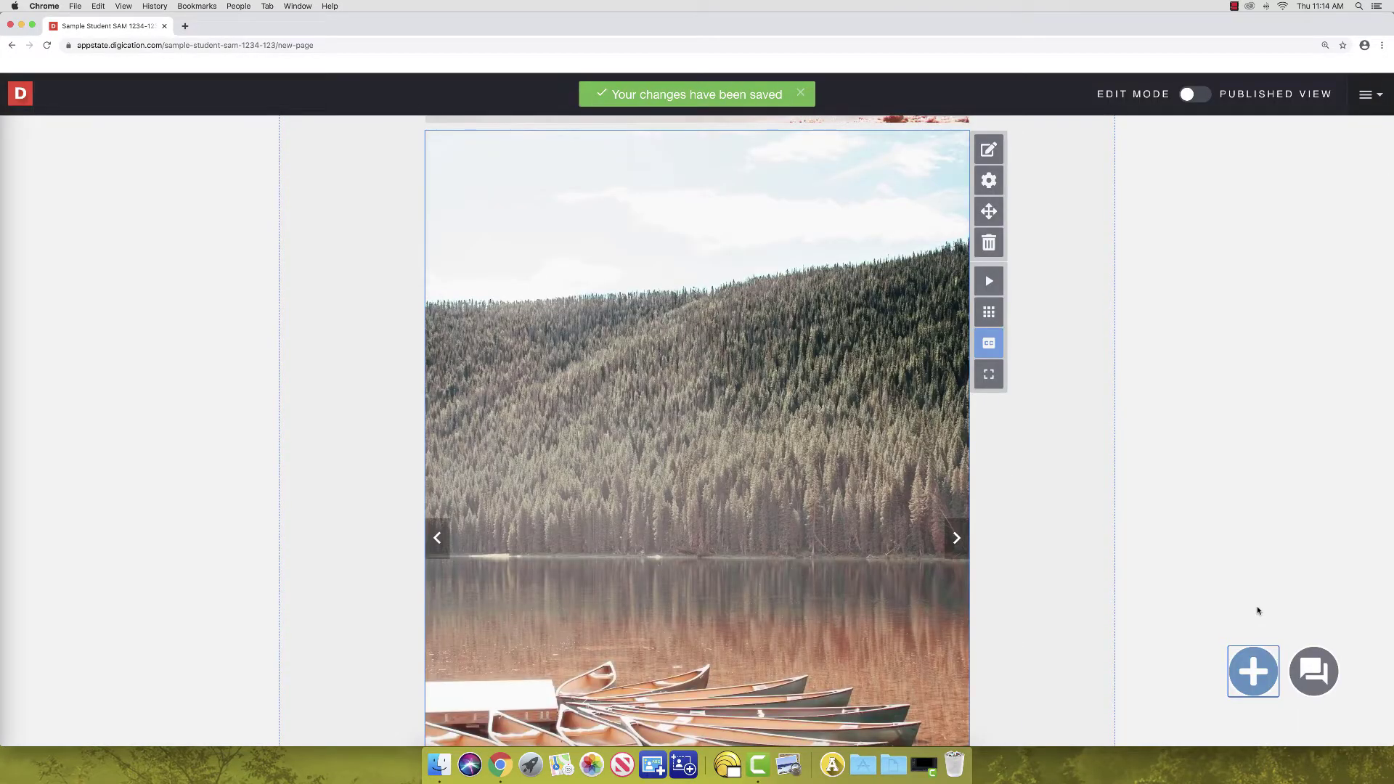
# Step: Browse forward through the gallery's images and return to the first one
pyautogui.click(958, 537)
pyautogui.click(958, 538)
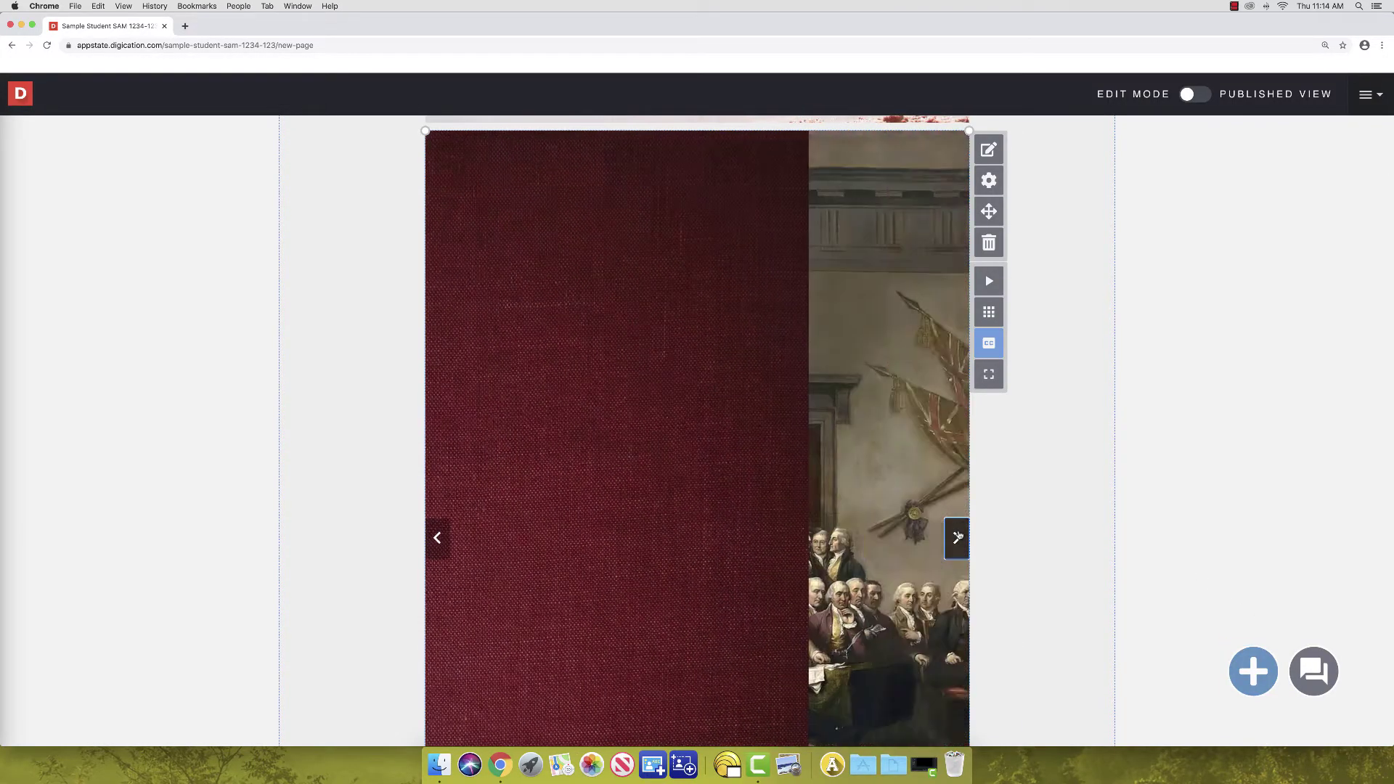
pyautogui.click(433, 543)
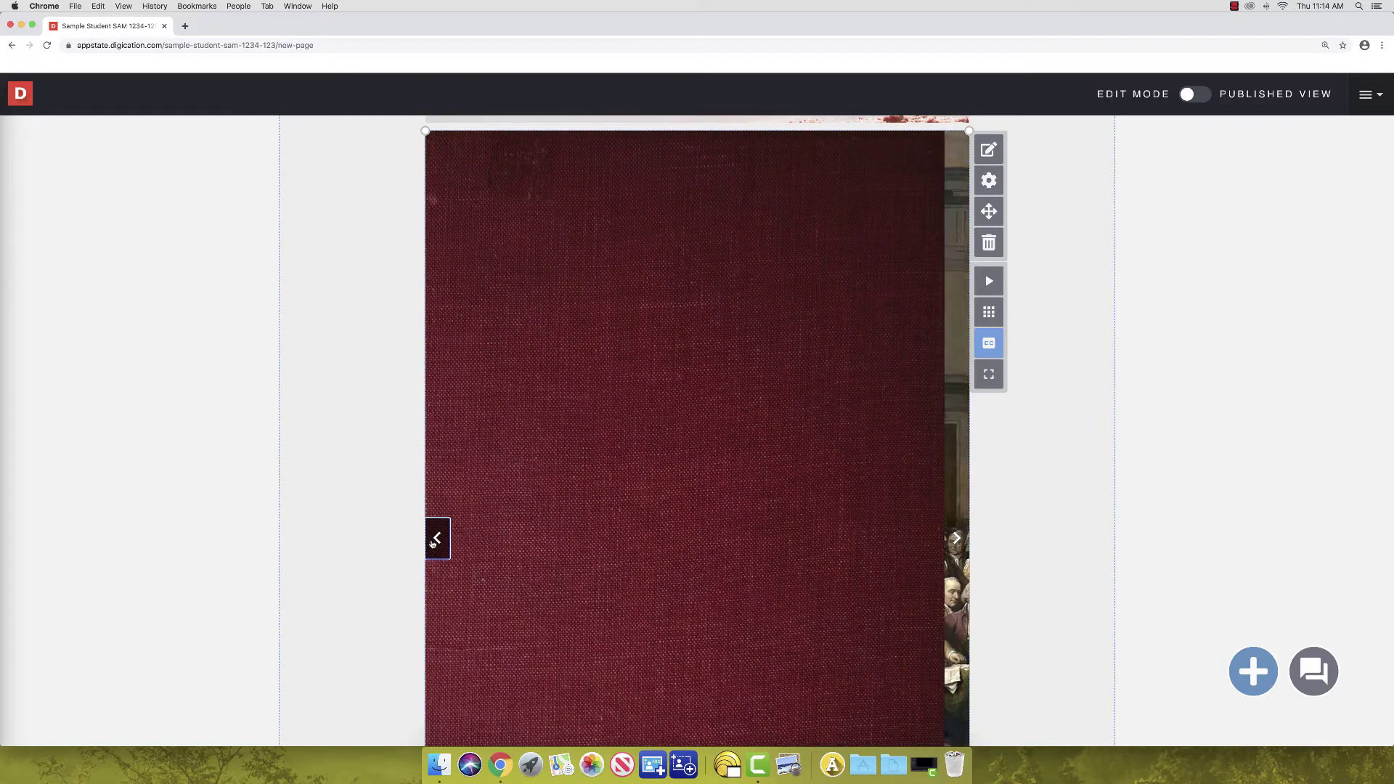
pyautogui.click(432, 543)
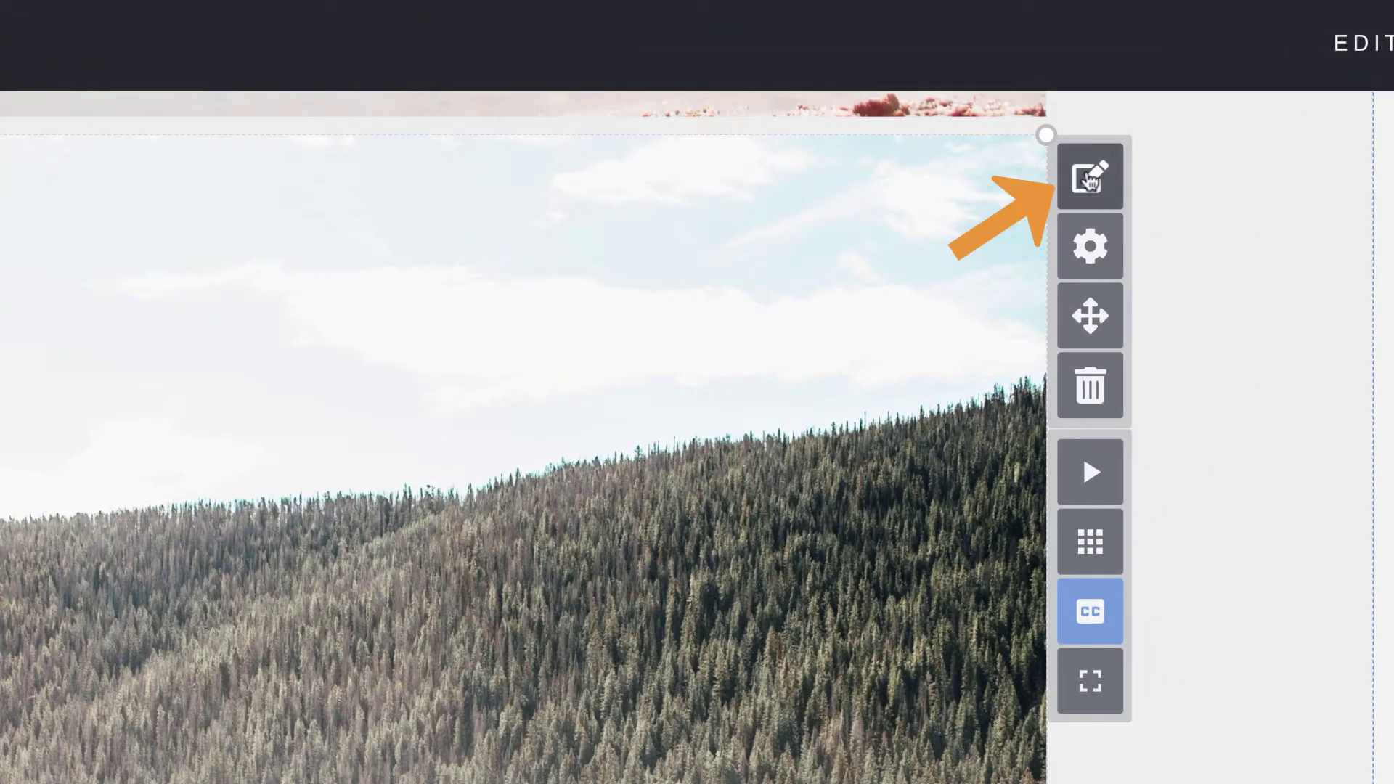
# Step: Open the gallery for editing, try the left-hand thumbnail layout and switch it to the right-hand thumbnail layout
pyautogui.click(1090, 178)
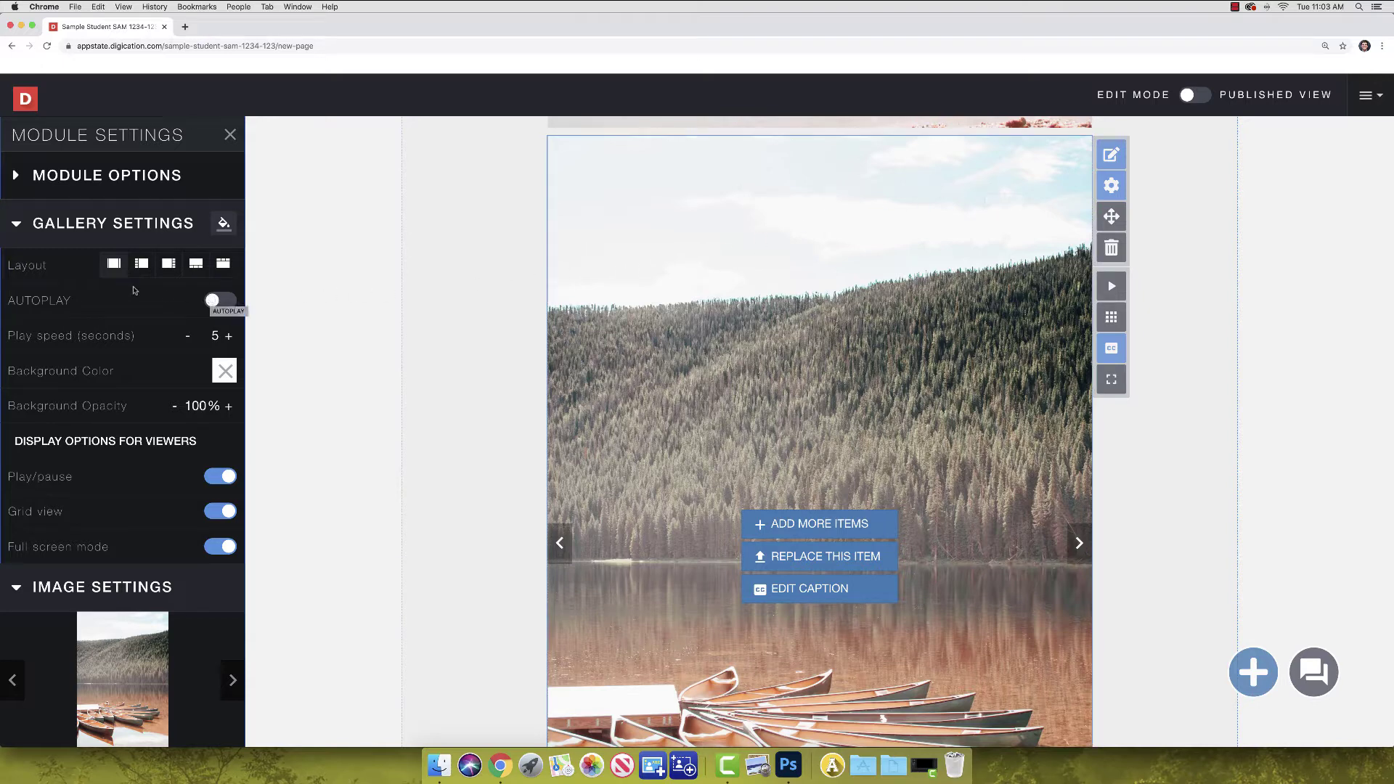
pyautogui.click(141, 264)
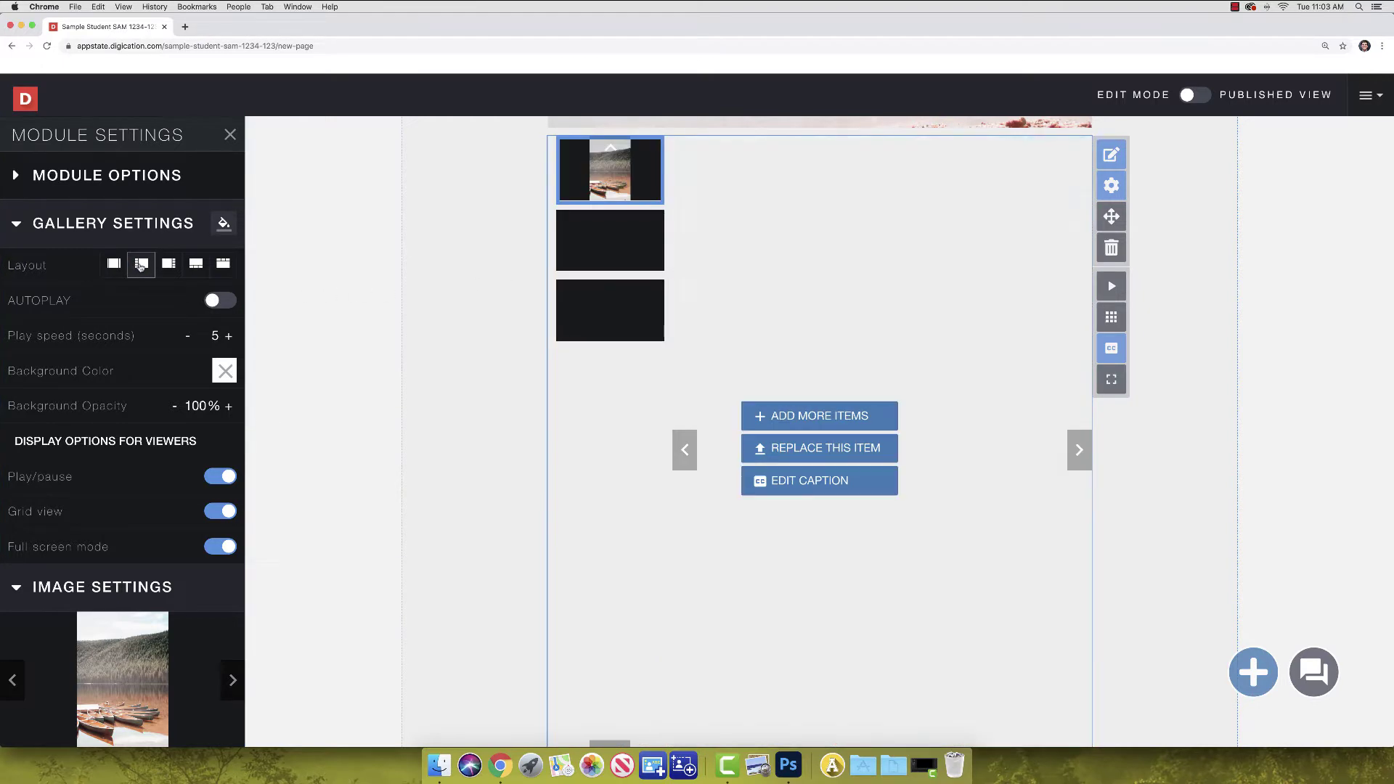
pyautogui.click(168, 263)
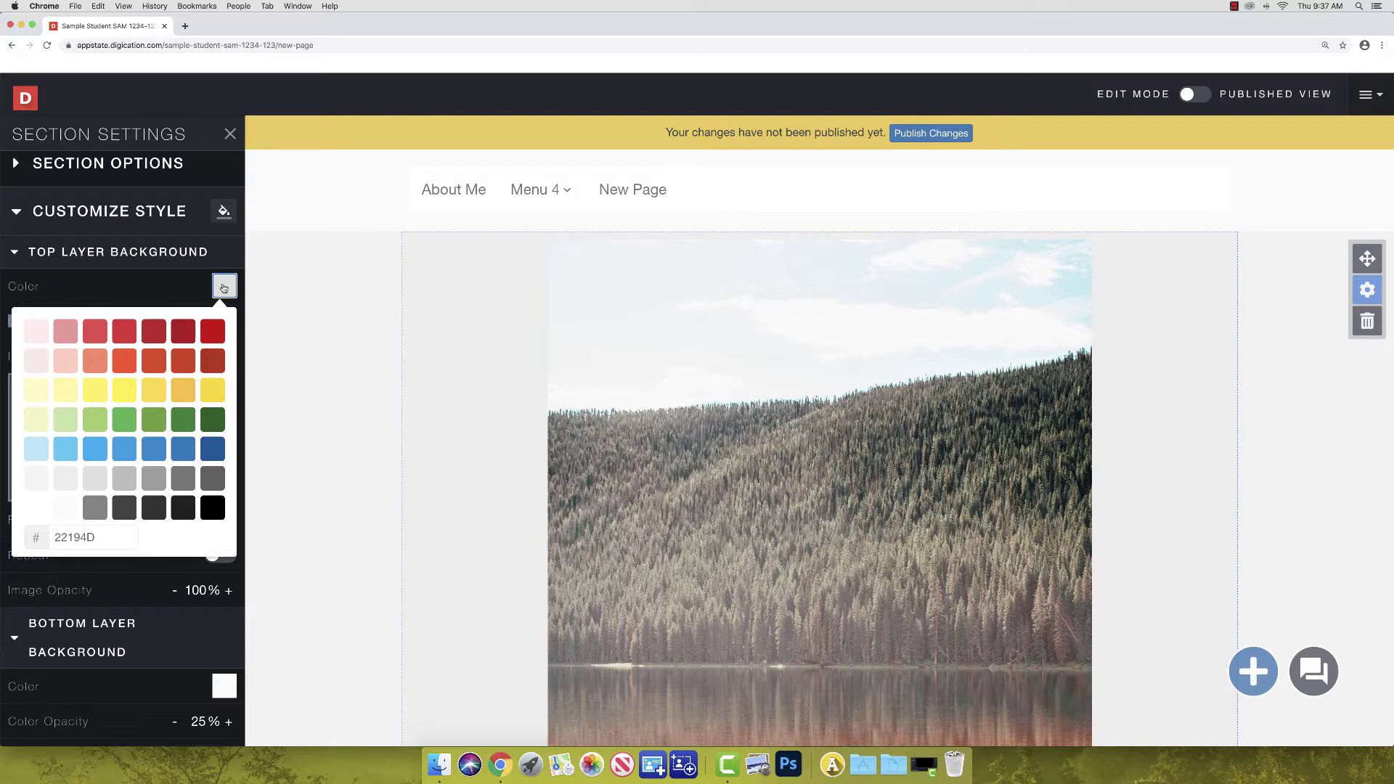
# Step: Open color.adobe.com in a new browser tab
pyautogui.click(185, 27)
pyautogui.write('col')
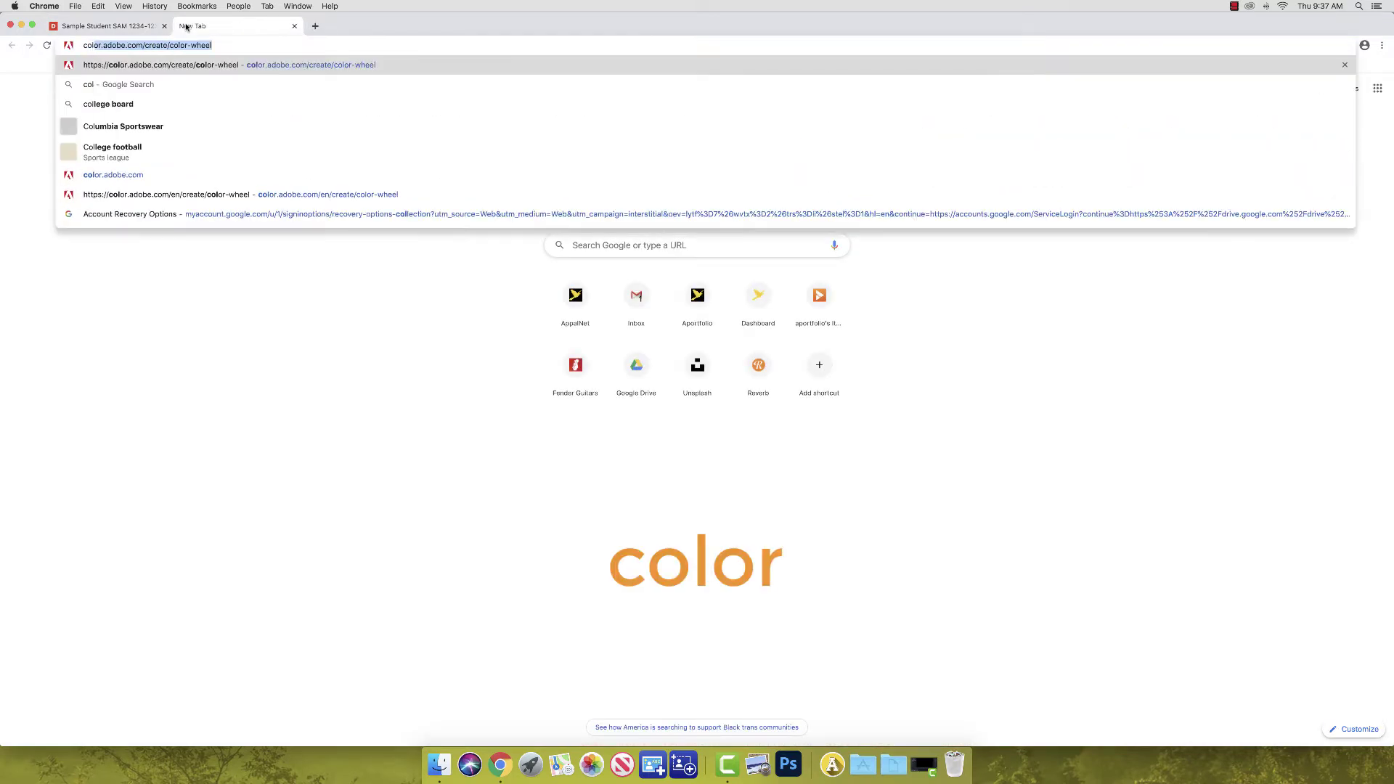
pyautogui.write('or.adobe.com')
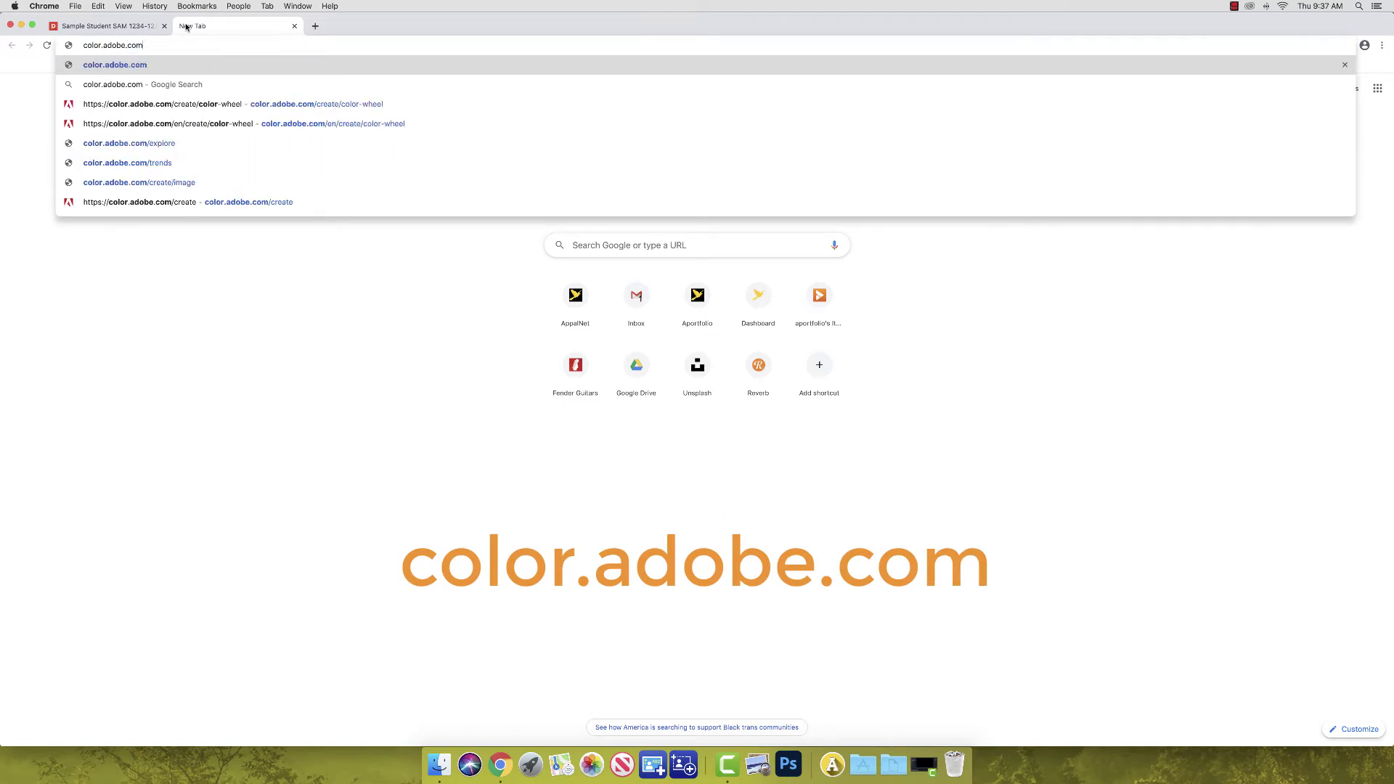
pyautogui.press('Return')
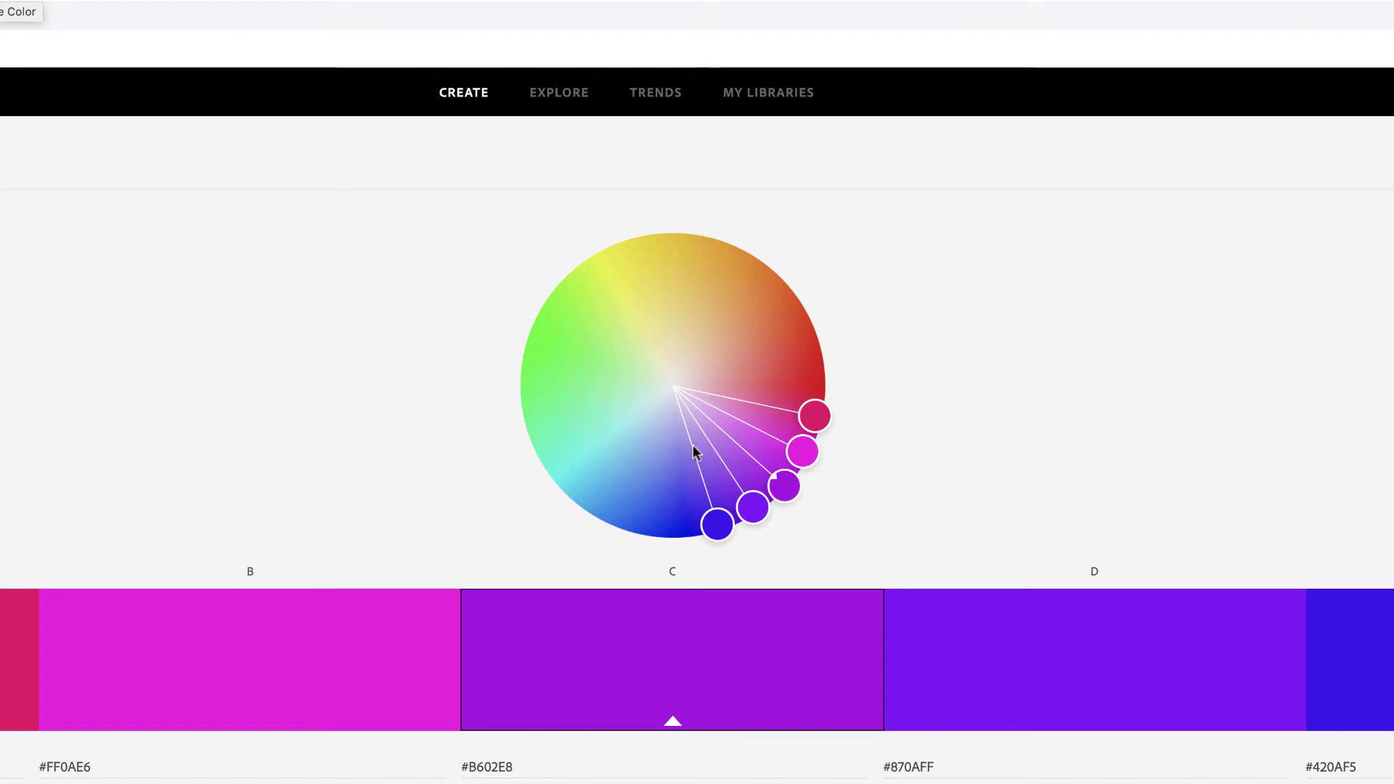
# Step: Apply the Monochromatic harmony rule and move the base color on the wheel to purple #8100EB
pyautogui.moveTo(784, 481); pyautogui.dragTo(581, 489)
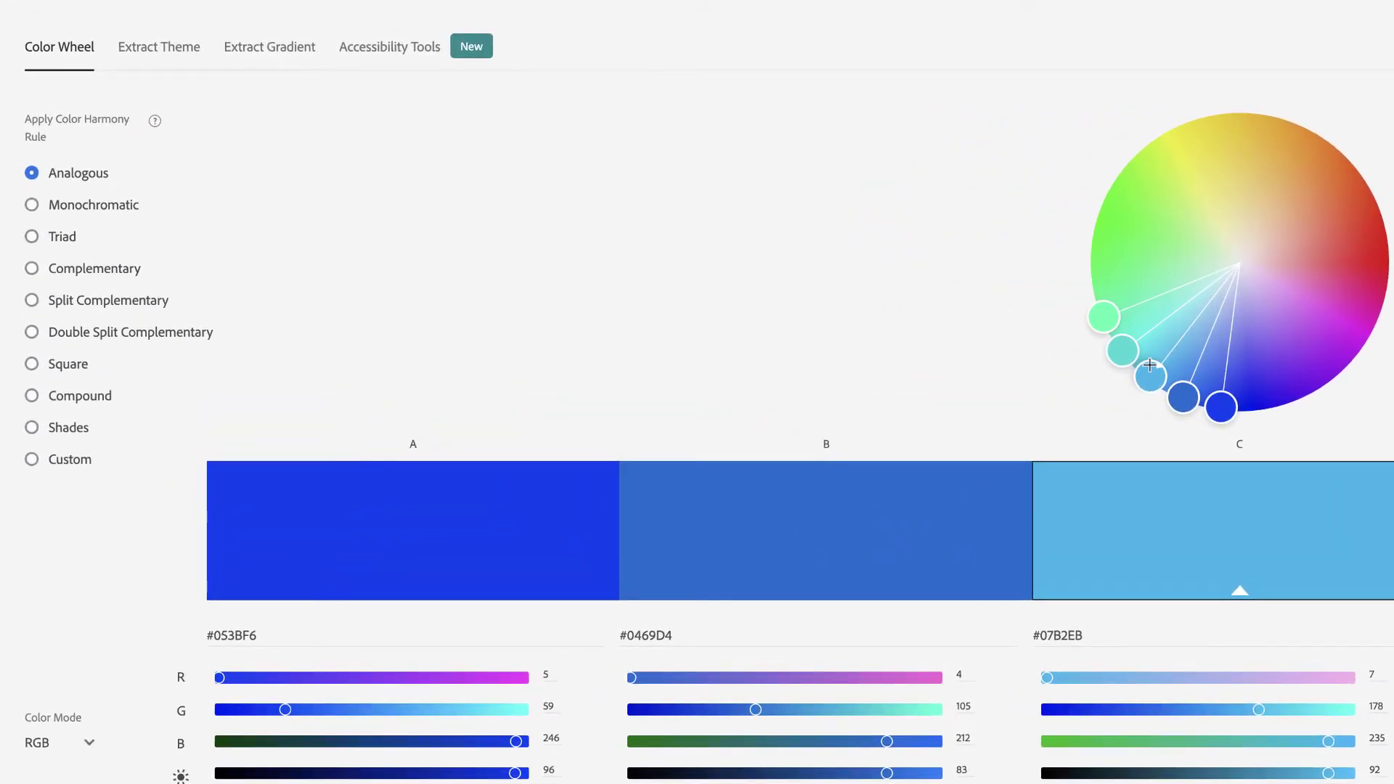
pyautogui.click(112, 202)
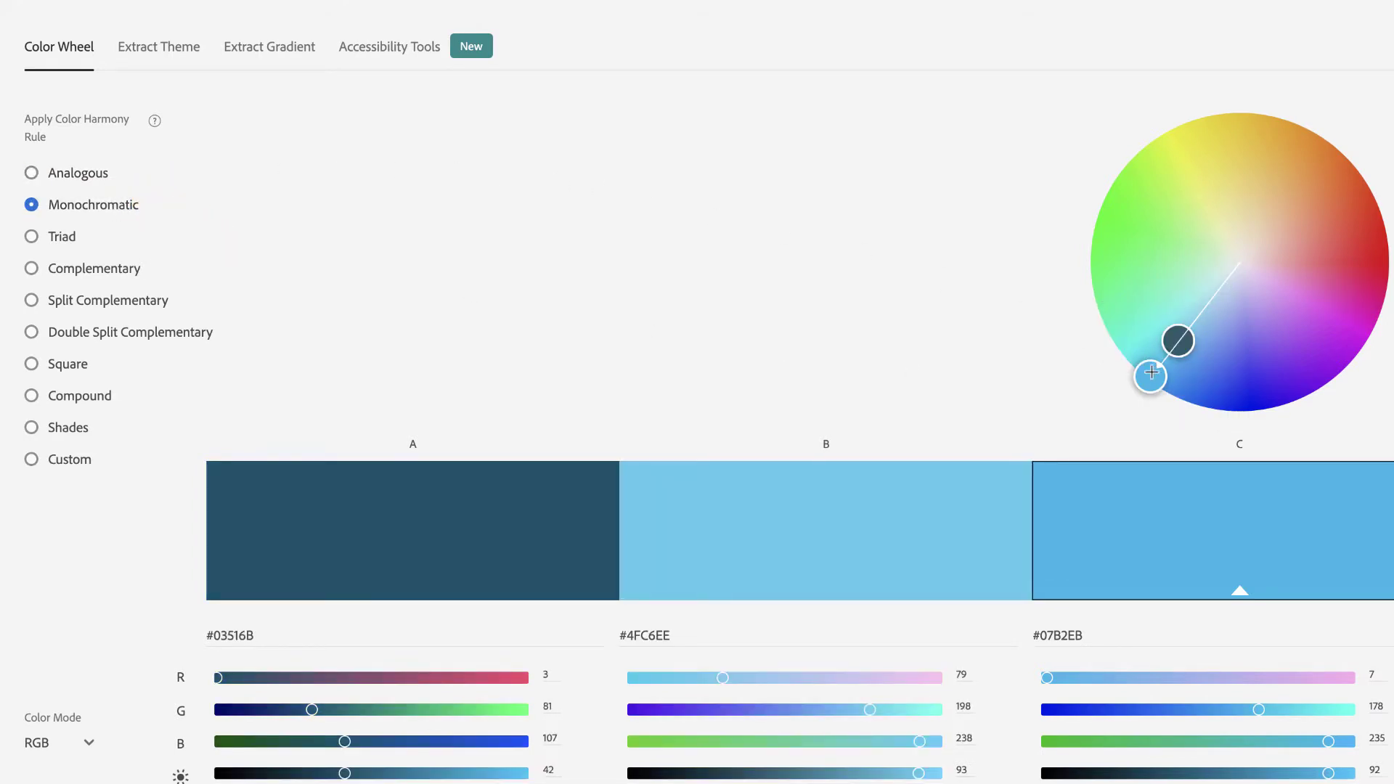
pyautogui.moveTo(1150, 376); pyautogui.dragTo(1303, 390)
pyautogui.moveTo(855, 342); pyautogui.dragTo(881, 336)
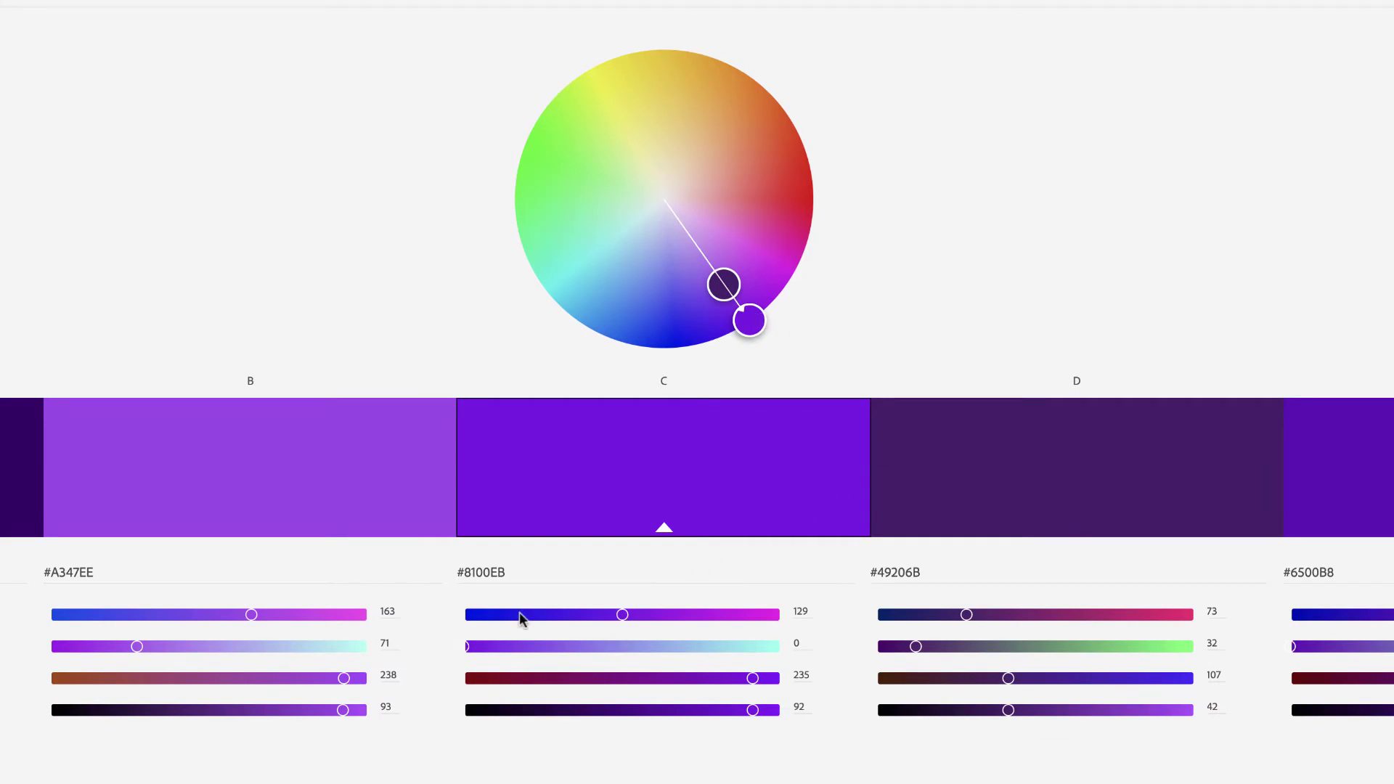
# Step: Copy the hex code 8100EB of the base color swatch C
pyautogui.click(535, 576)
pyautogui.doubleClick(535, 576)
pyautogui.press('super+c')
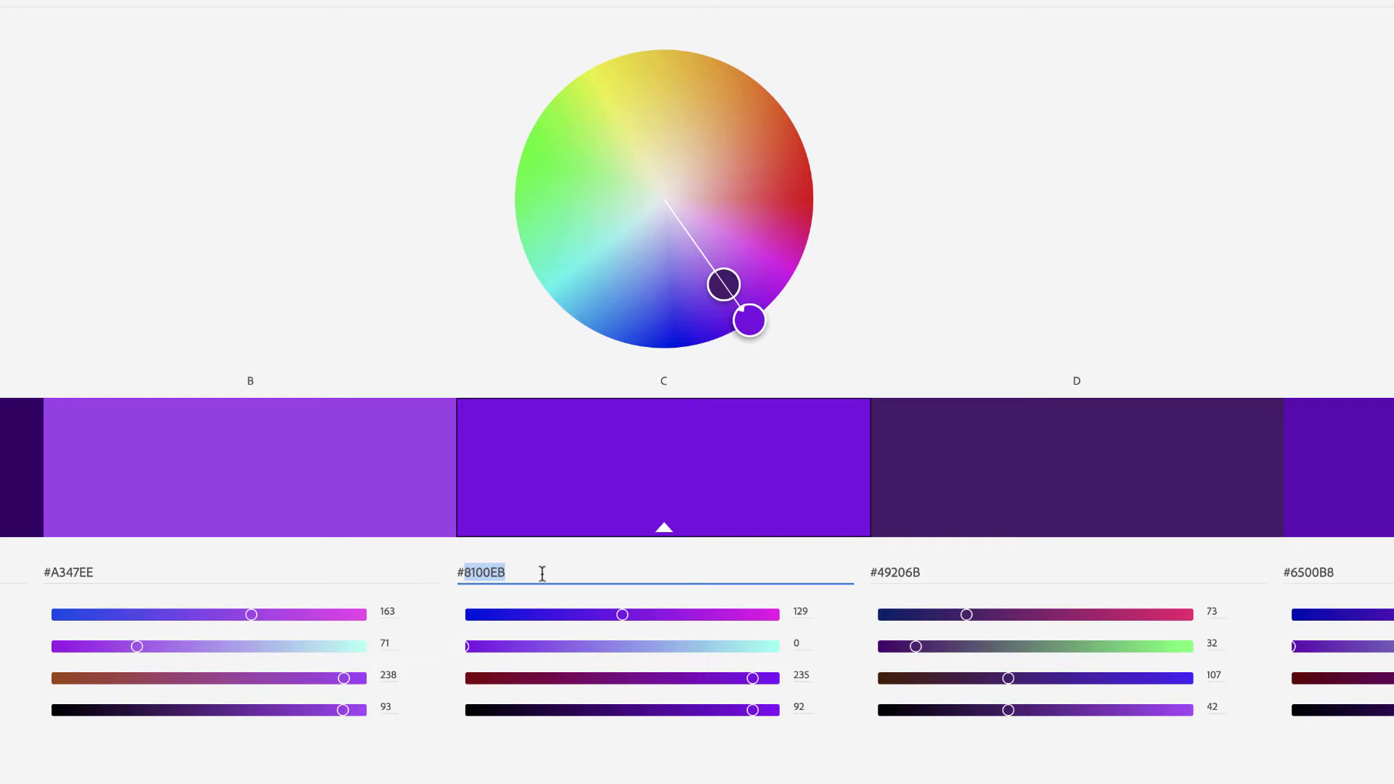
pyautogui.rightClick(488, 572)
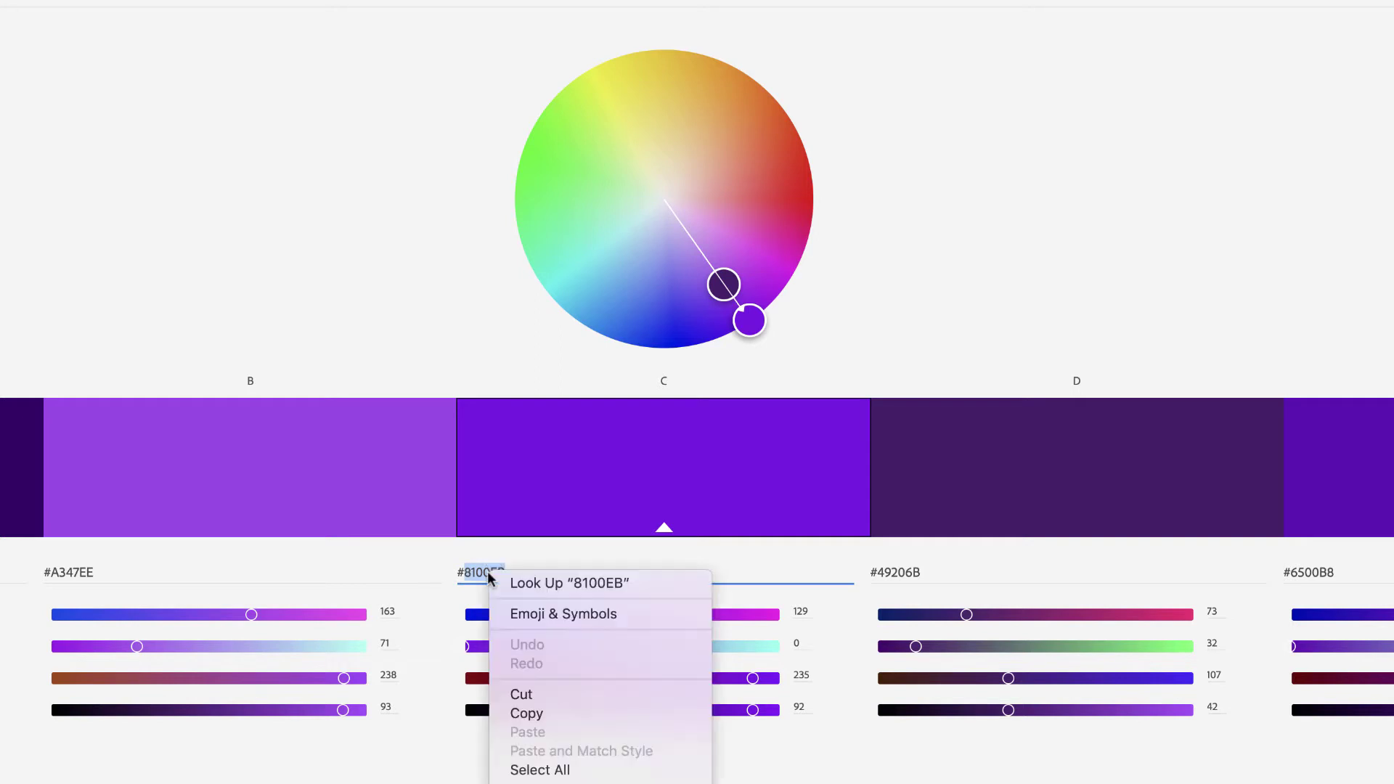
pyautogui.click(543, 714)
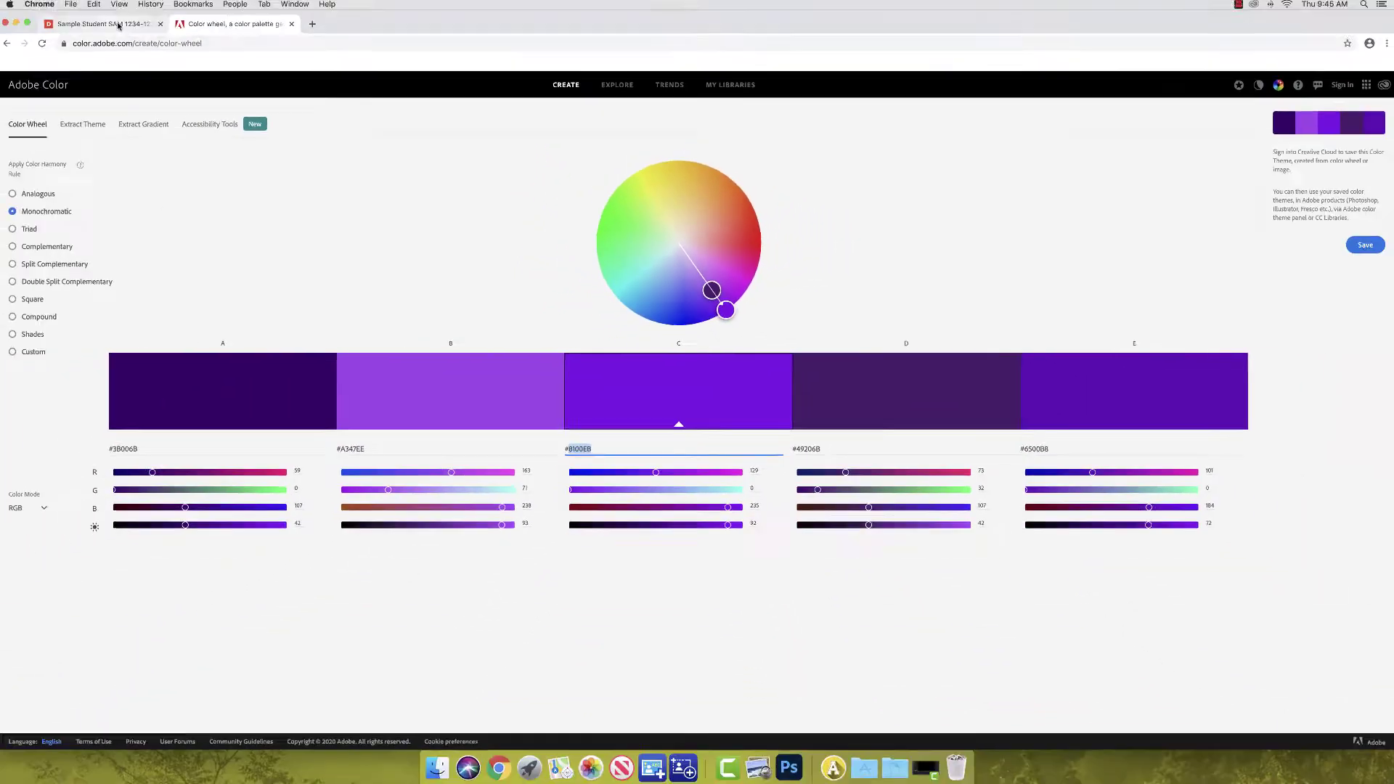
# Step: Switch to the Digication portfolio tab and set the section's top layer background color to #8100EB
pyautogui.click(122, 26)
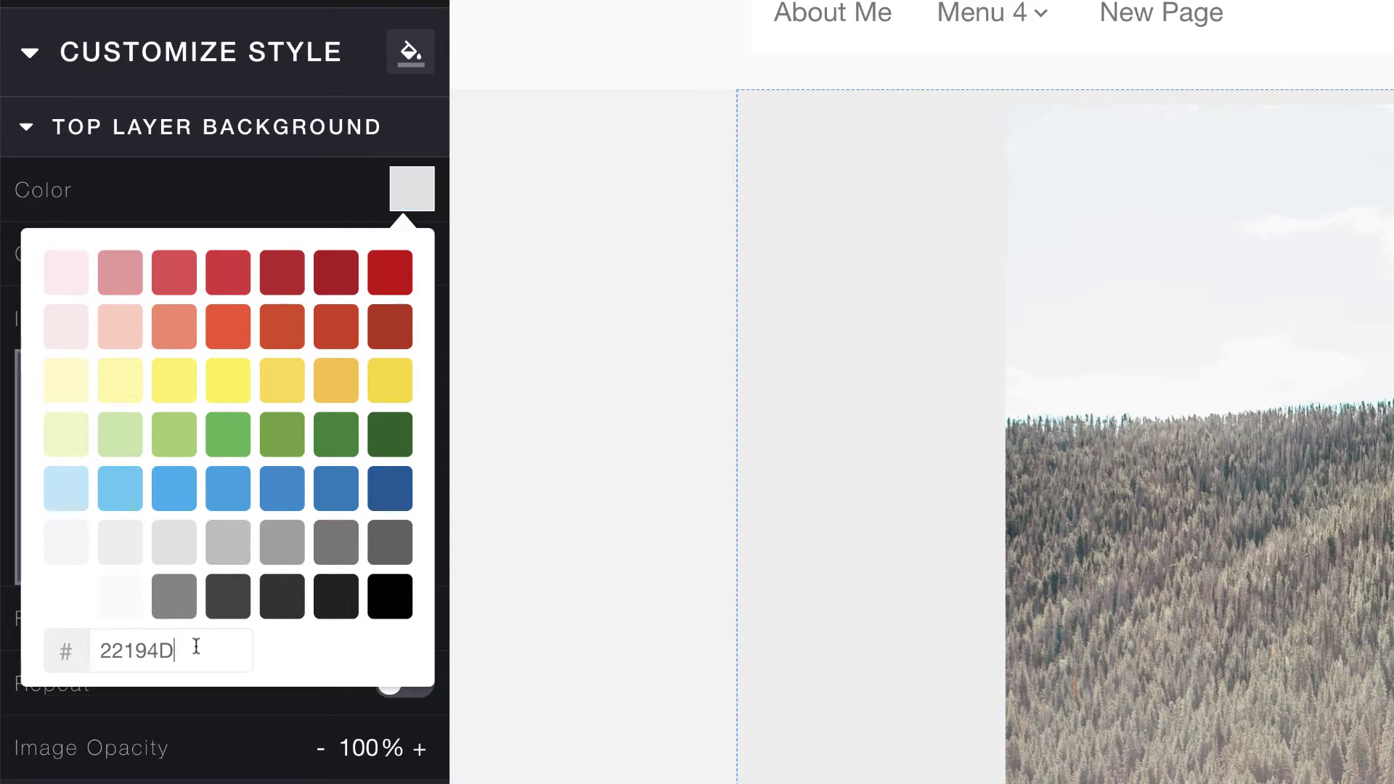
pyautogui.moveTo(193, 648); pyautogui.dragTo(101, 648)
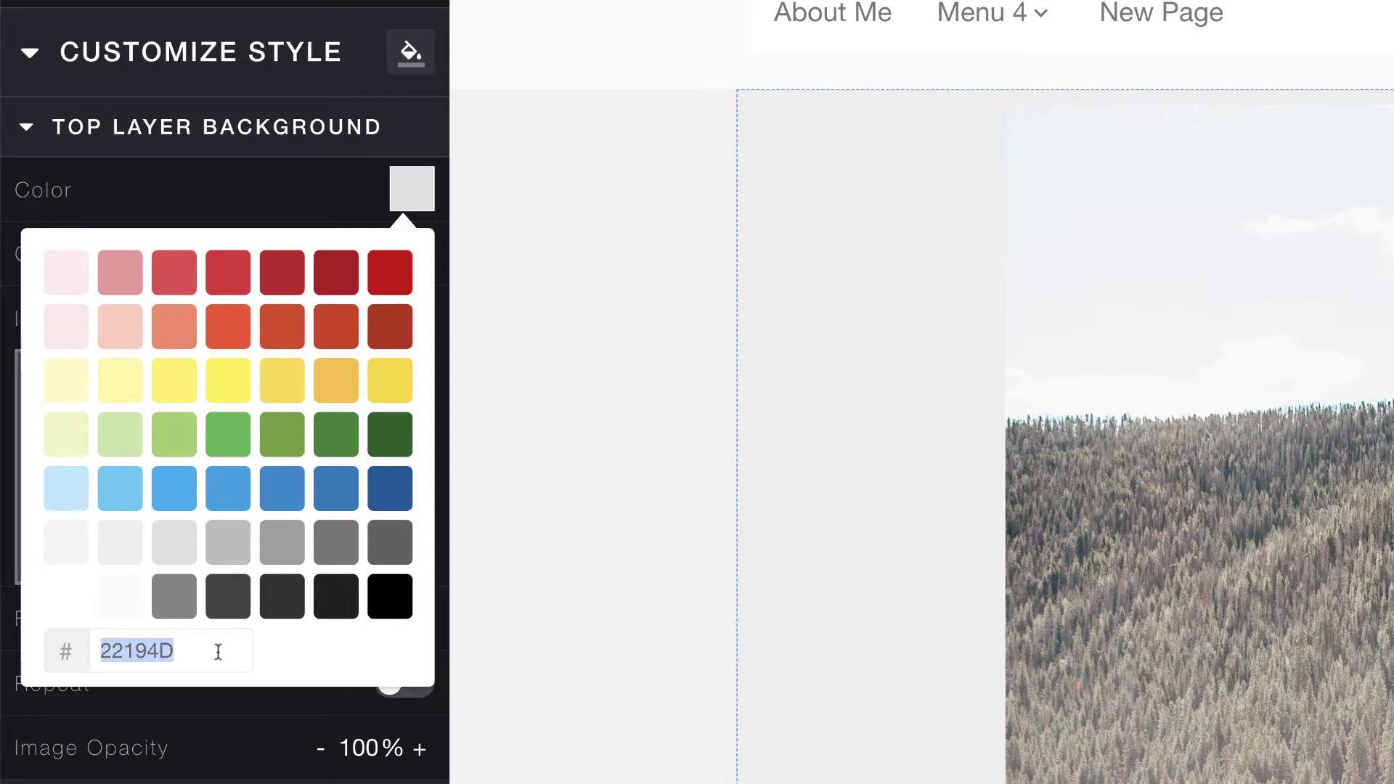
pyautogui.press('super+v')
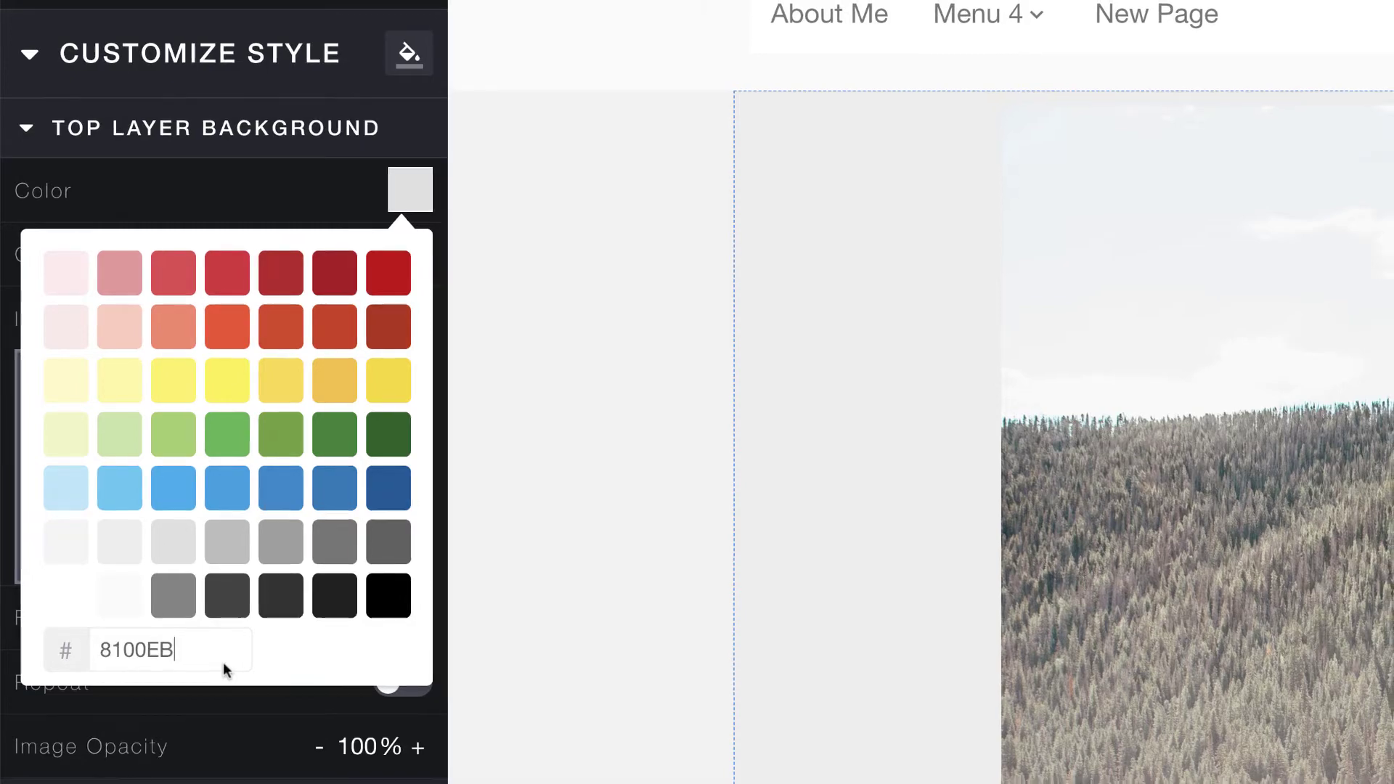
pyautogui.press('Return')
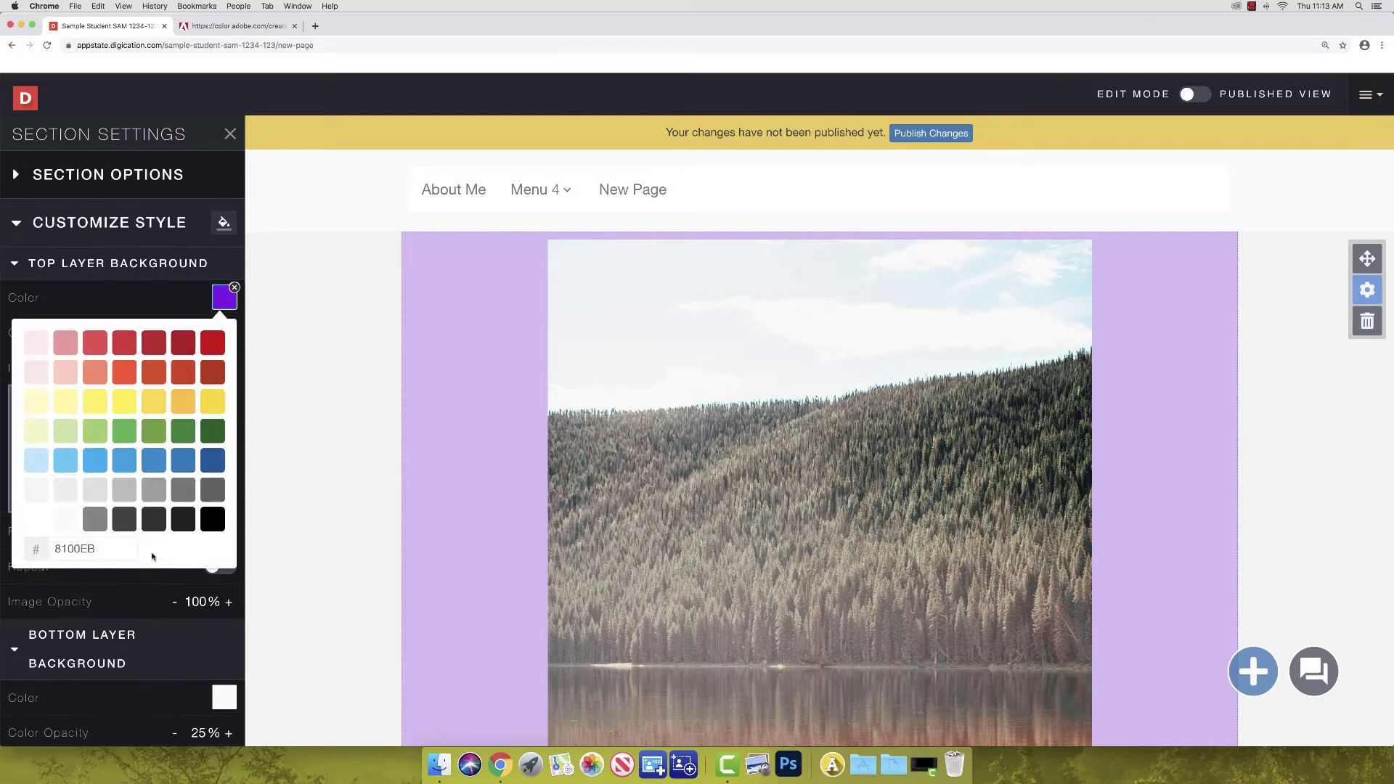
# Step: Open unsplash.com in a new browser tab
pyautogui.scroll(-5, 153, 556)
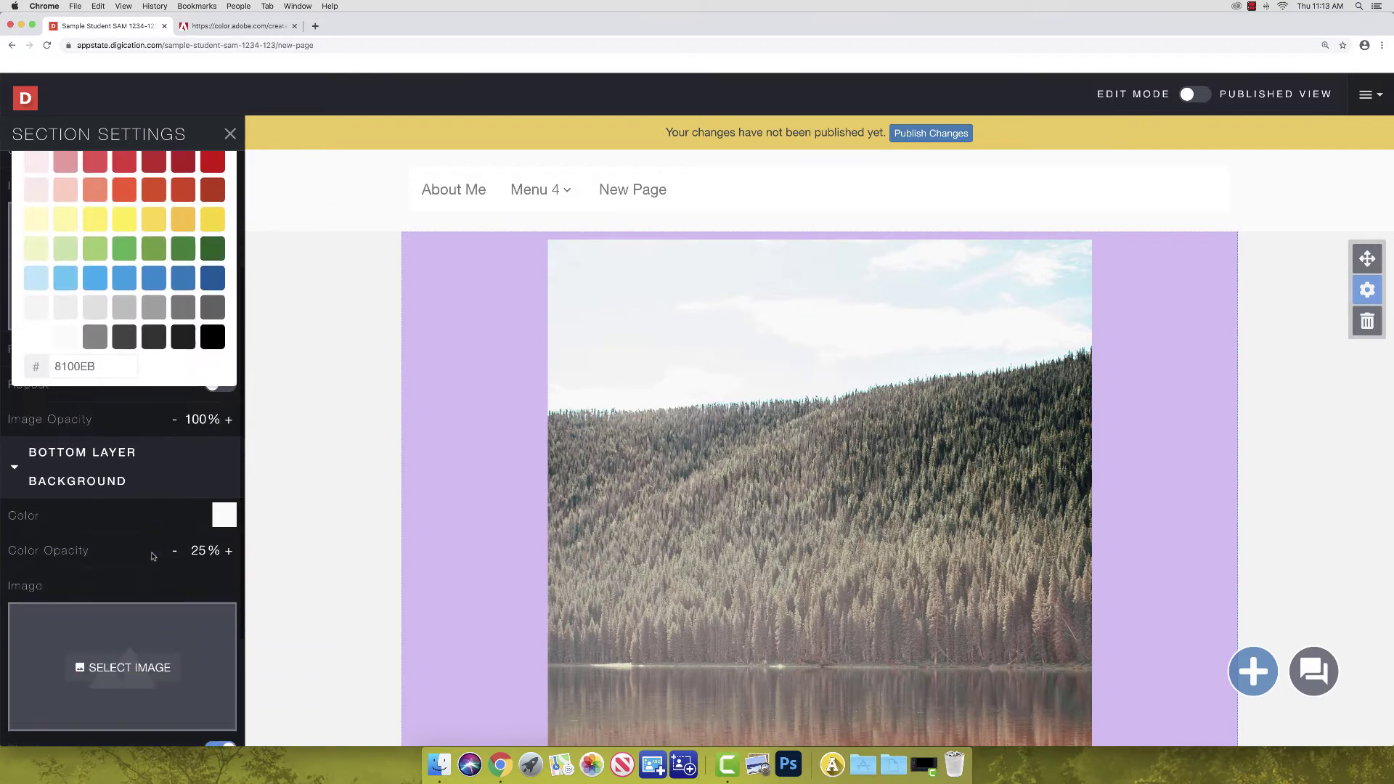
pyautogui.scroll(-5, 154, 556)
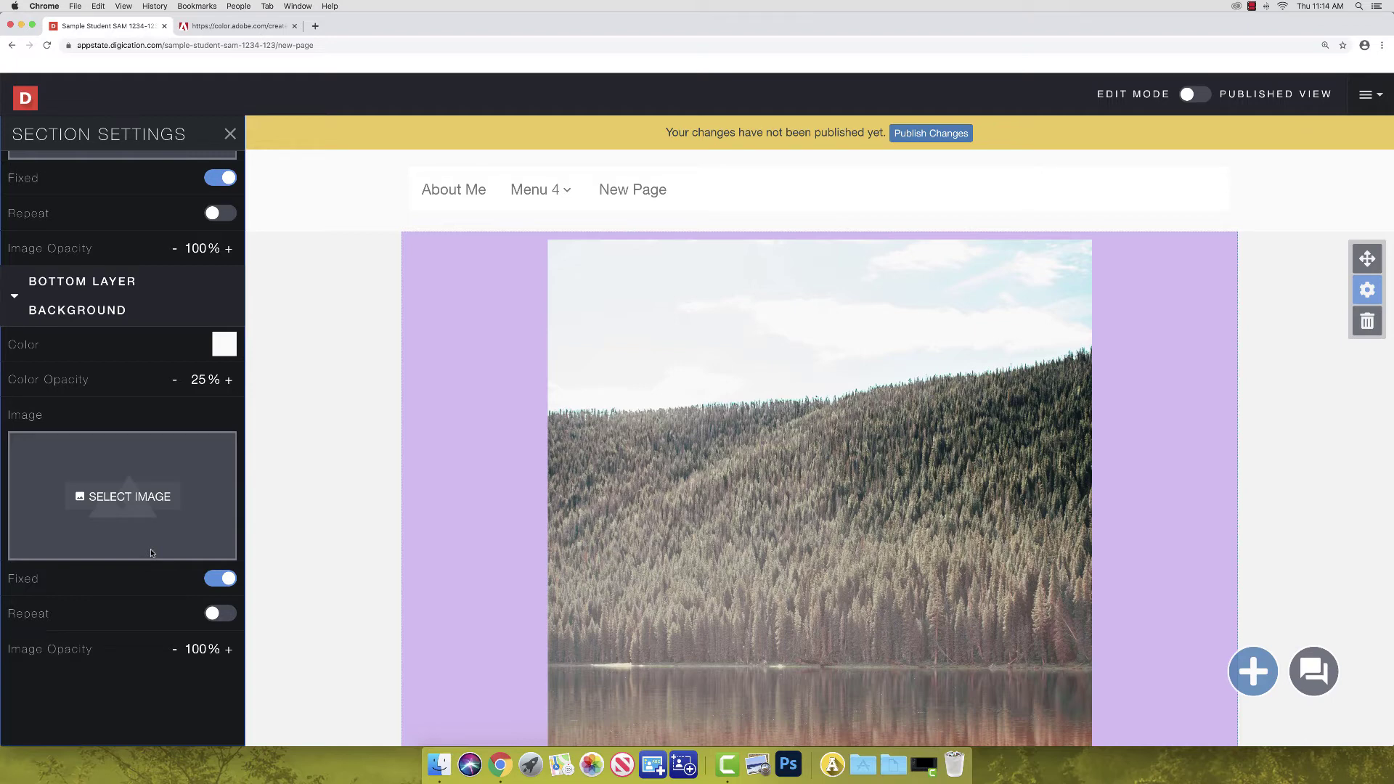
pyautogui.click(314, 27)
pyautogui.write('unsplash')
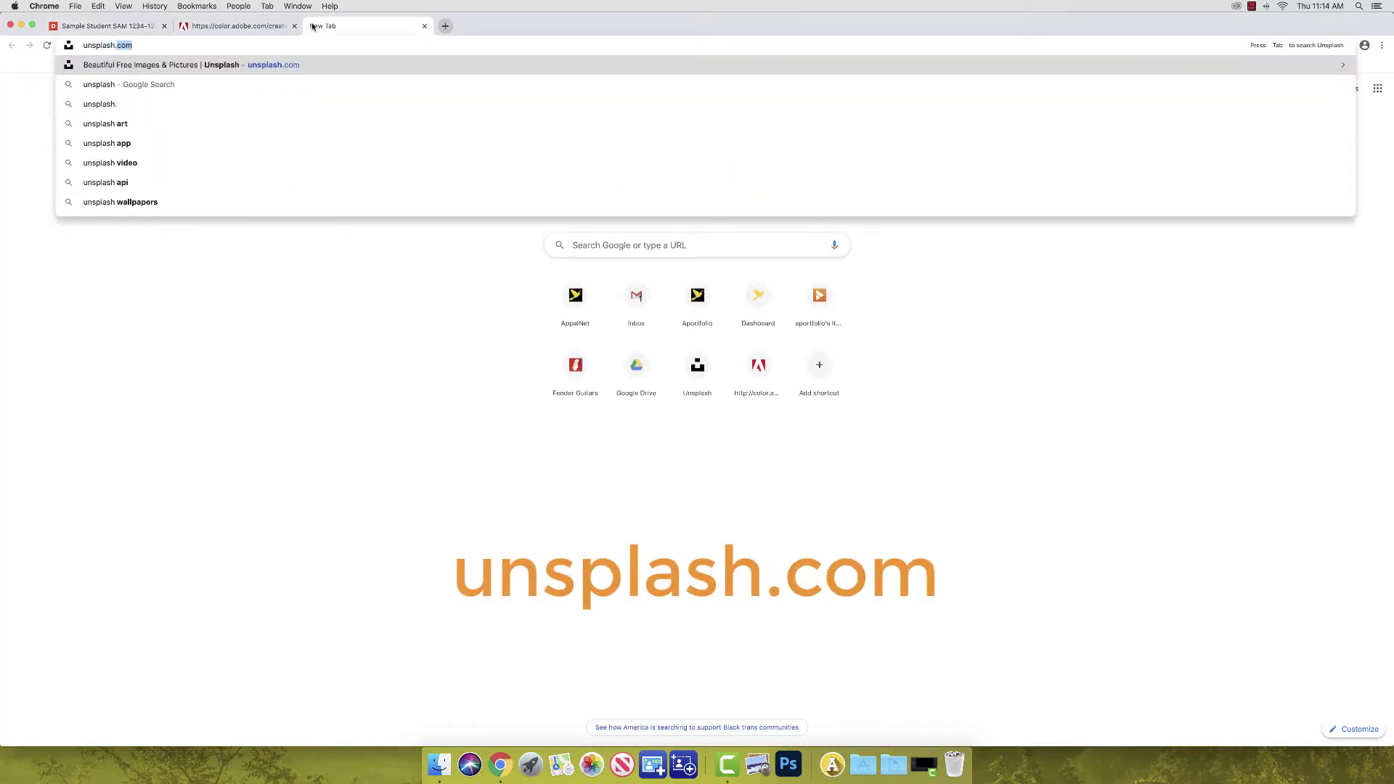
pyautogui.write('.com')
pyautogui.press('Return')
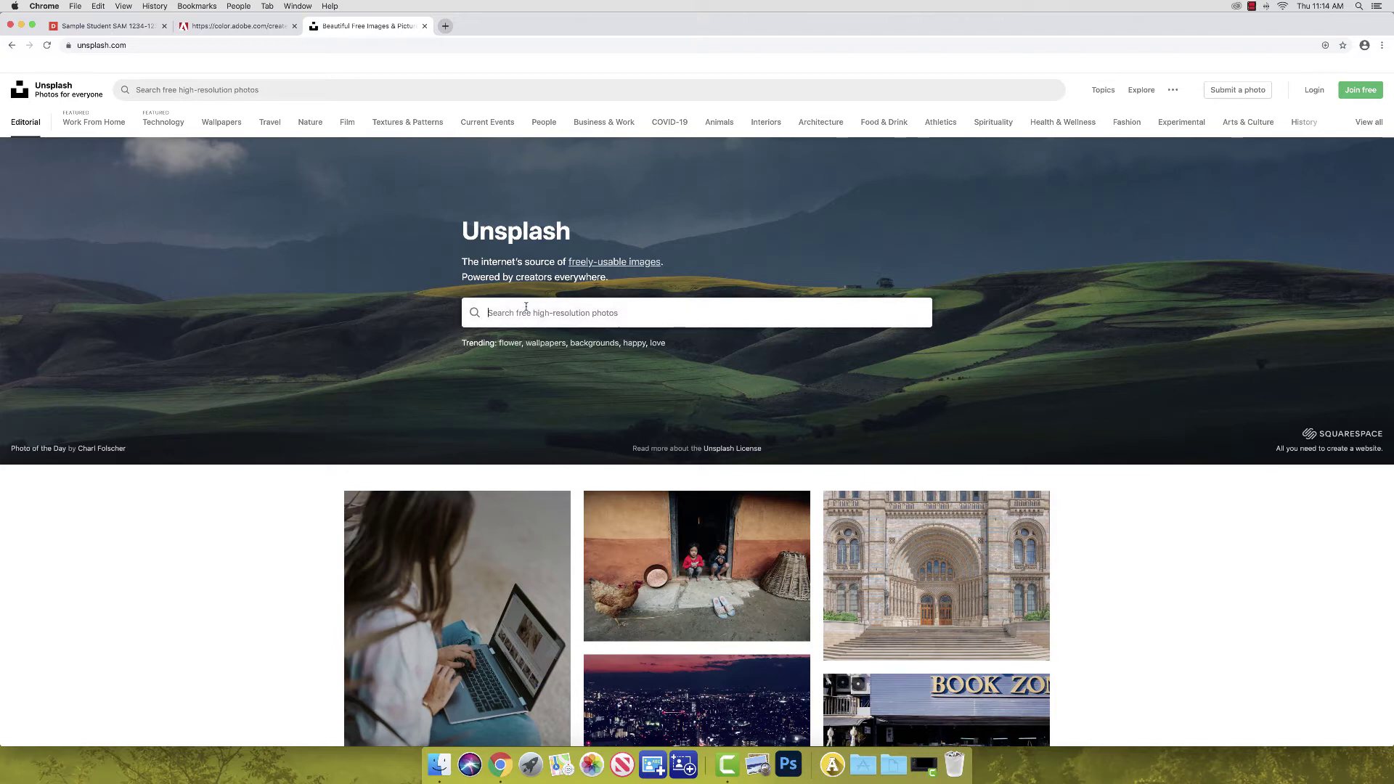
# Step: Search Unsplash for textures and download the speckled black and blue-gray texture photo for free
pyautogui.write('textures')
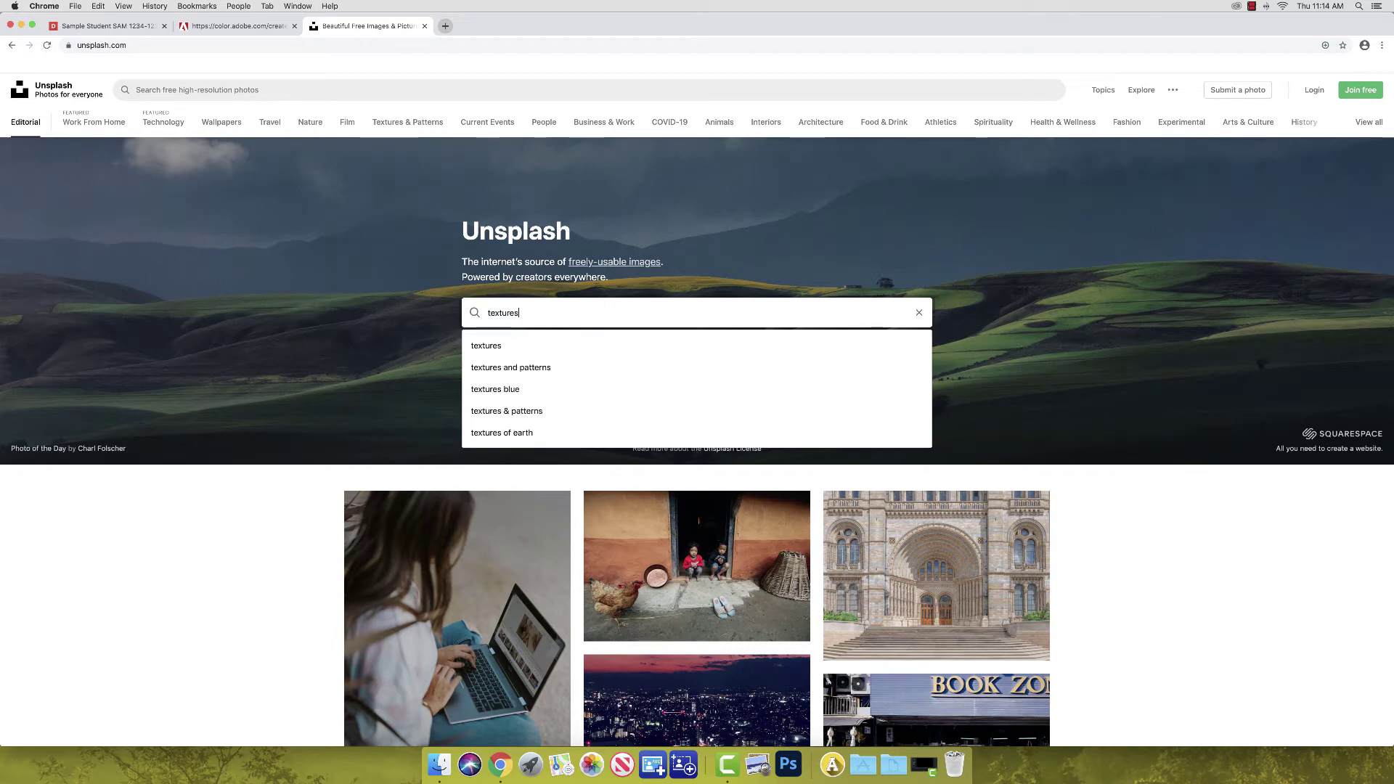
pyautogui.press('Return')
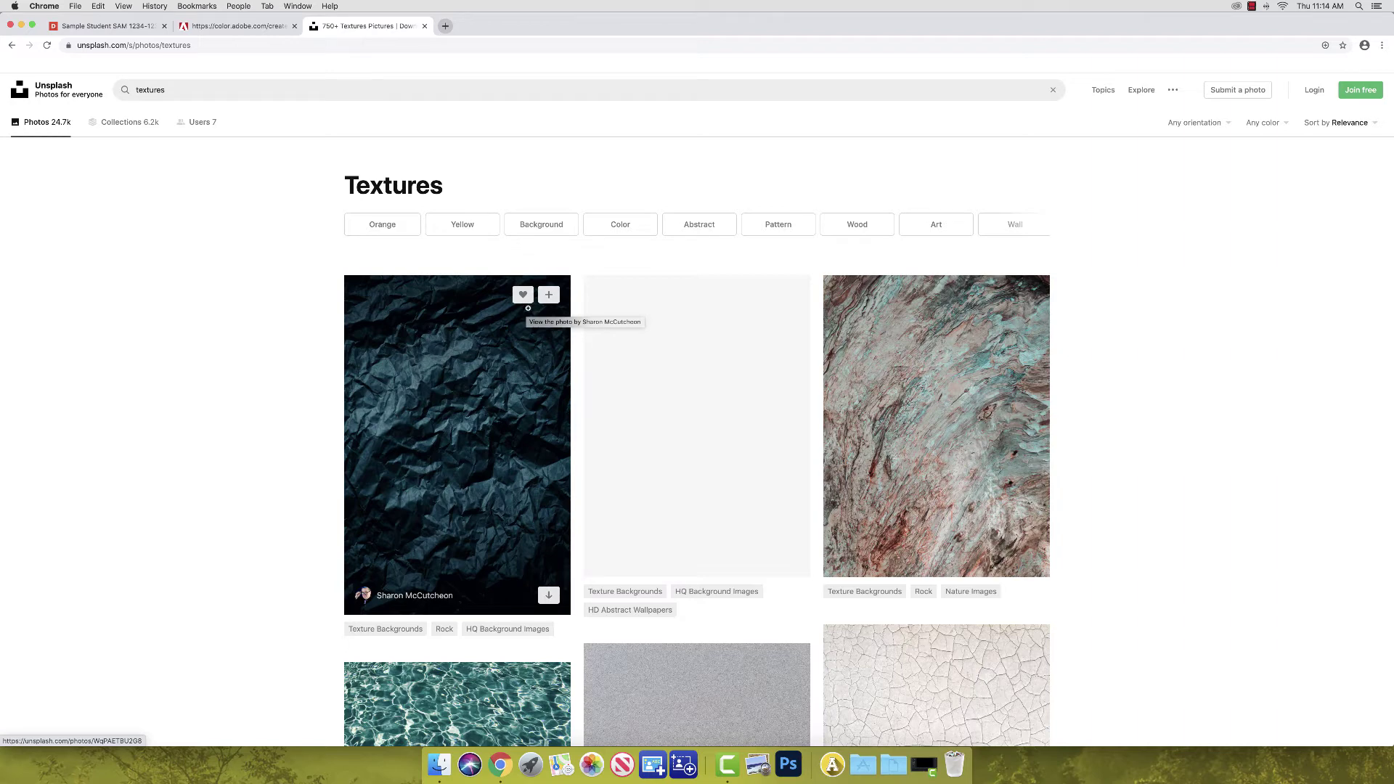
pyautogui.scroll(-5, 242, 323)
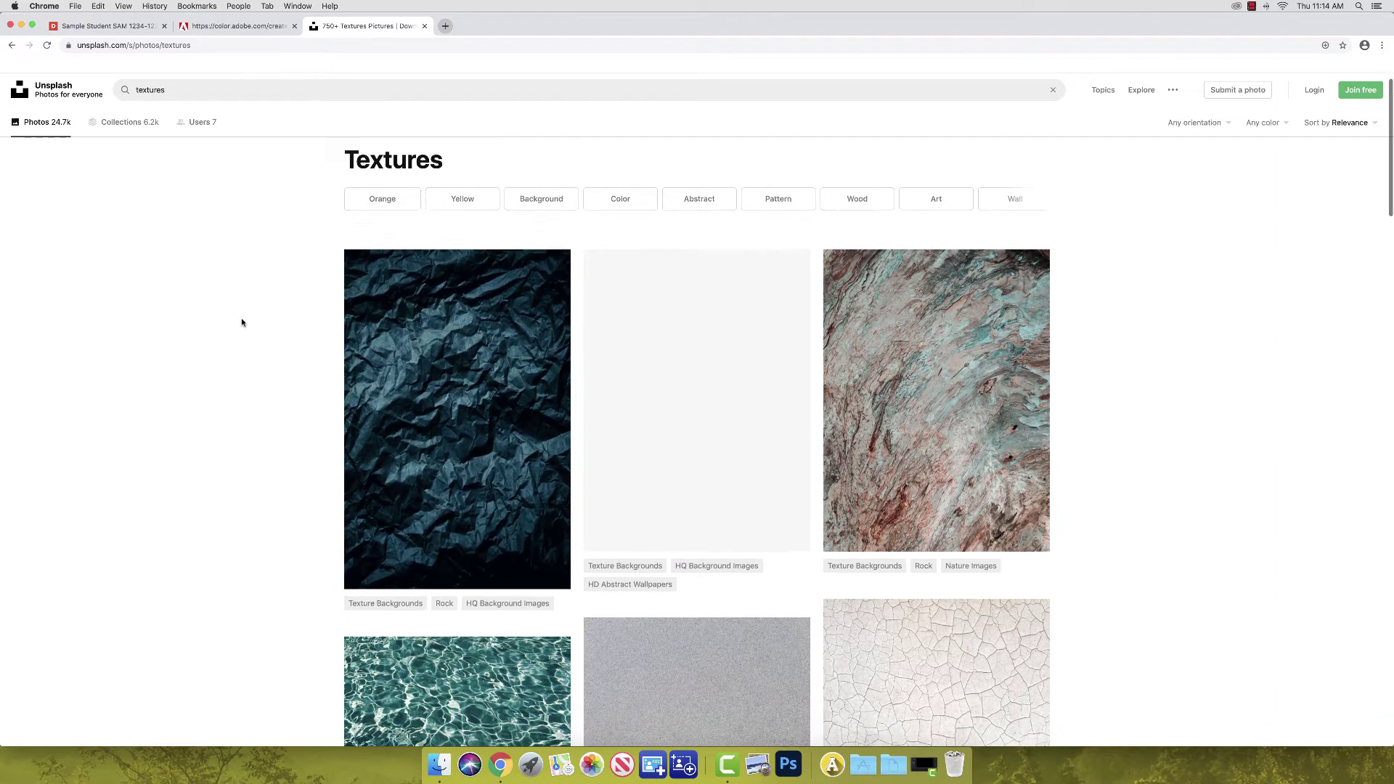
pyautogui.scroll(-8, 240, 322)
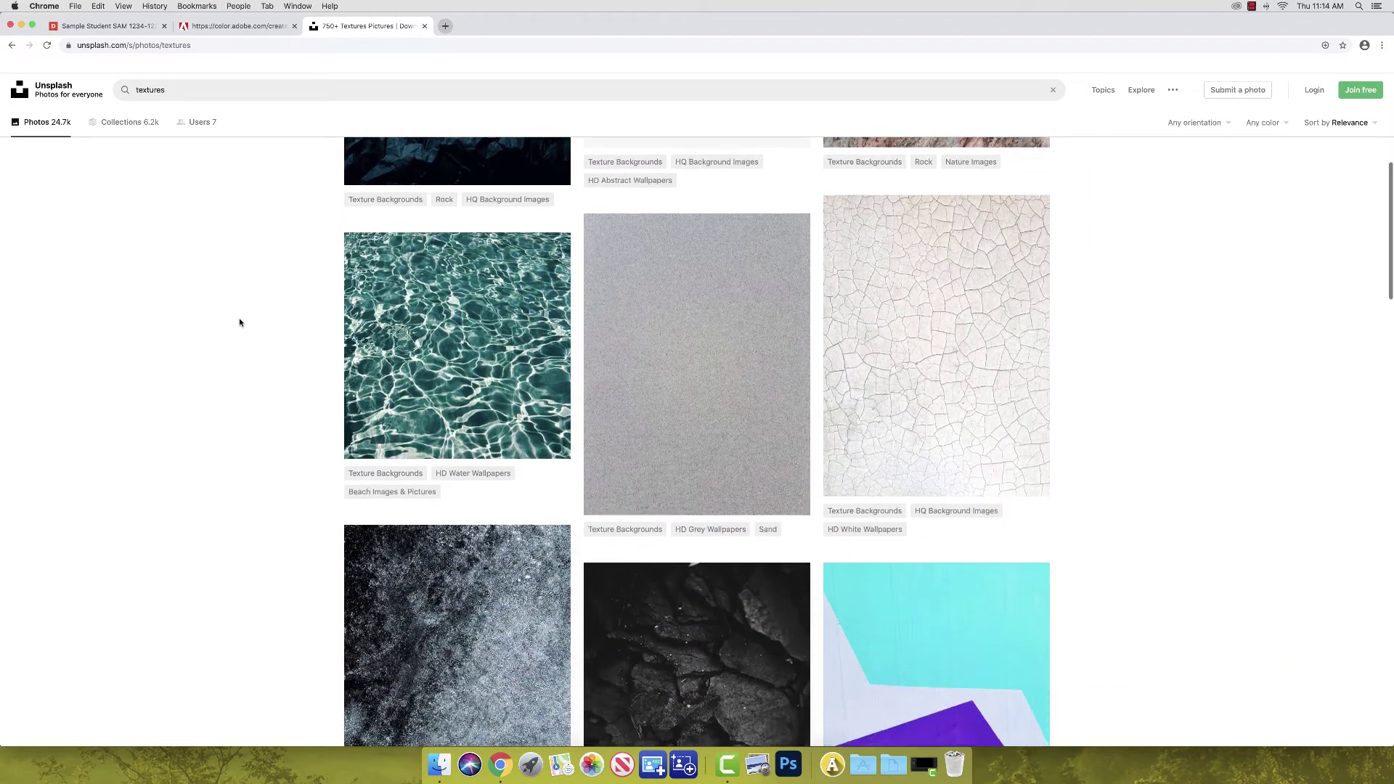
pyautogui.scroll(-2, 240, 322)
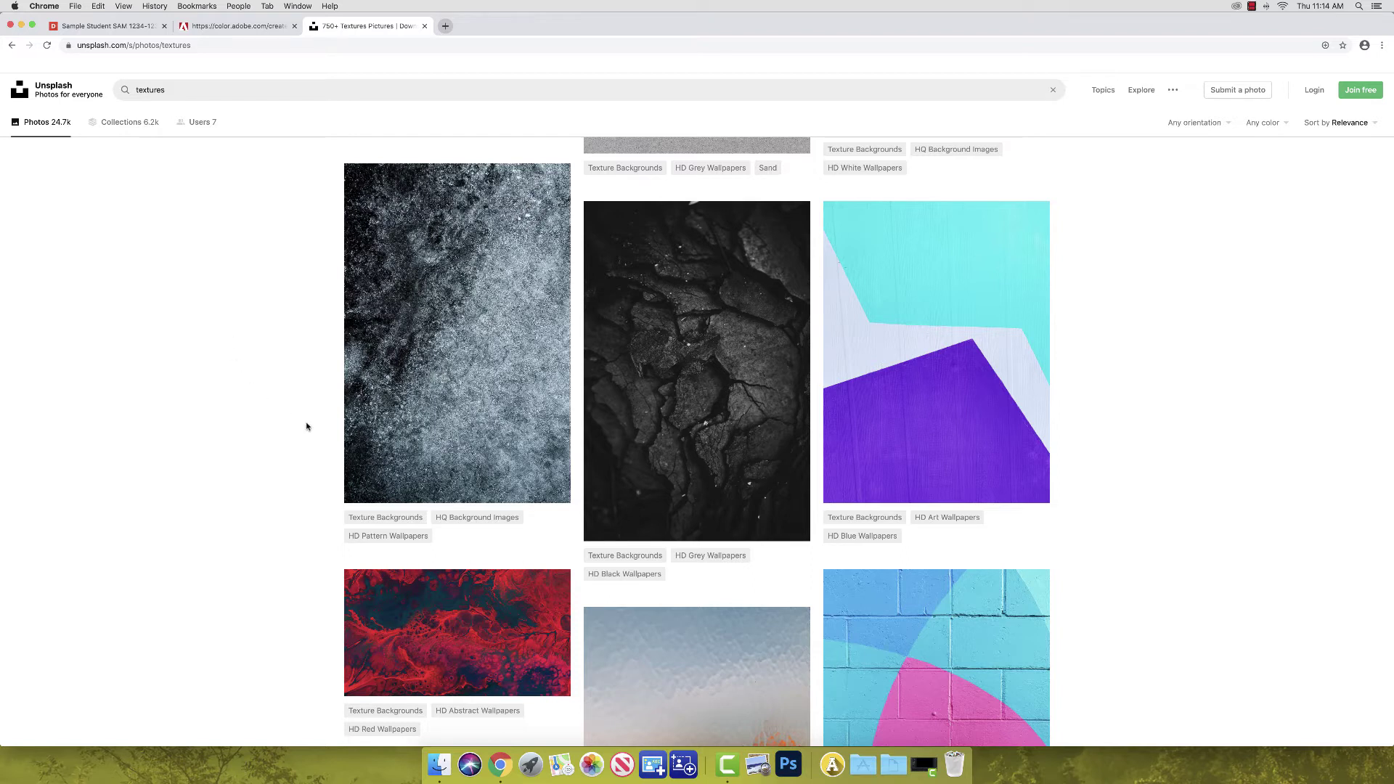
pyautogui.click(414, 451)
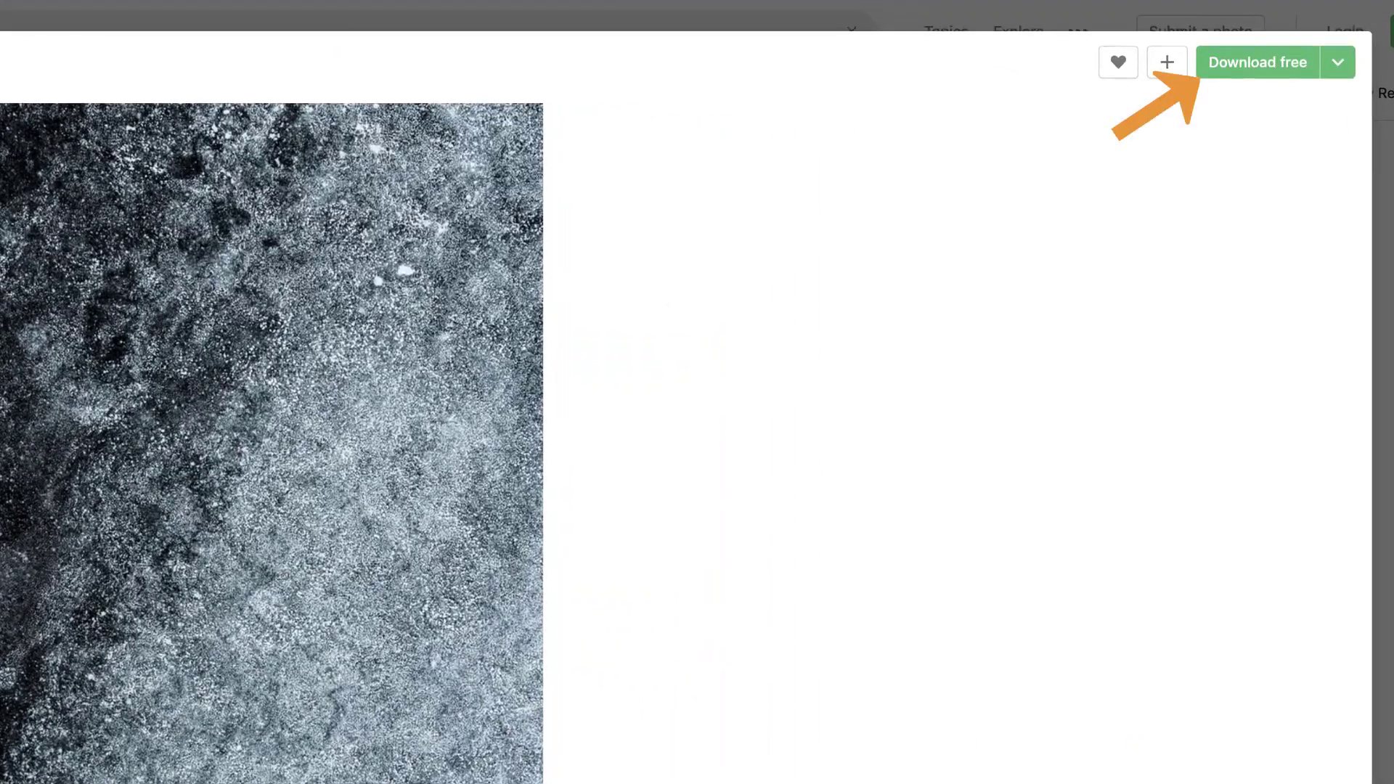
pyautogui.click(1281, 68)
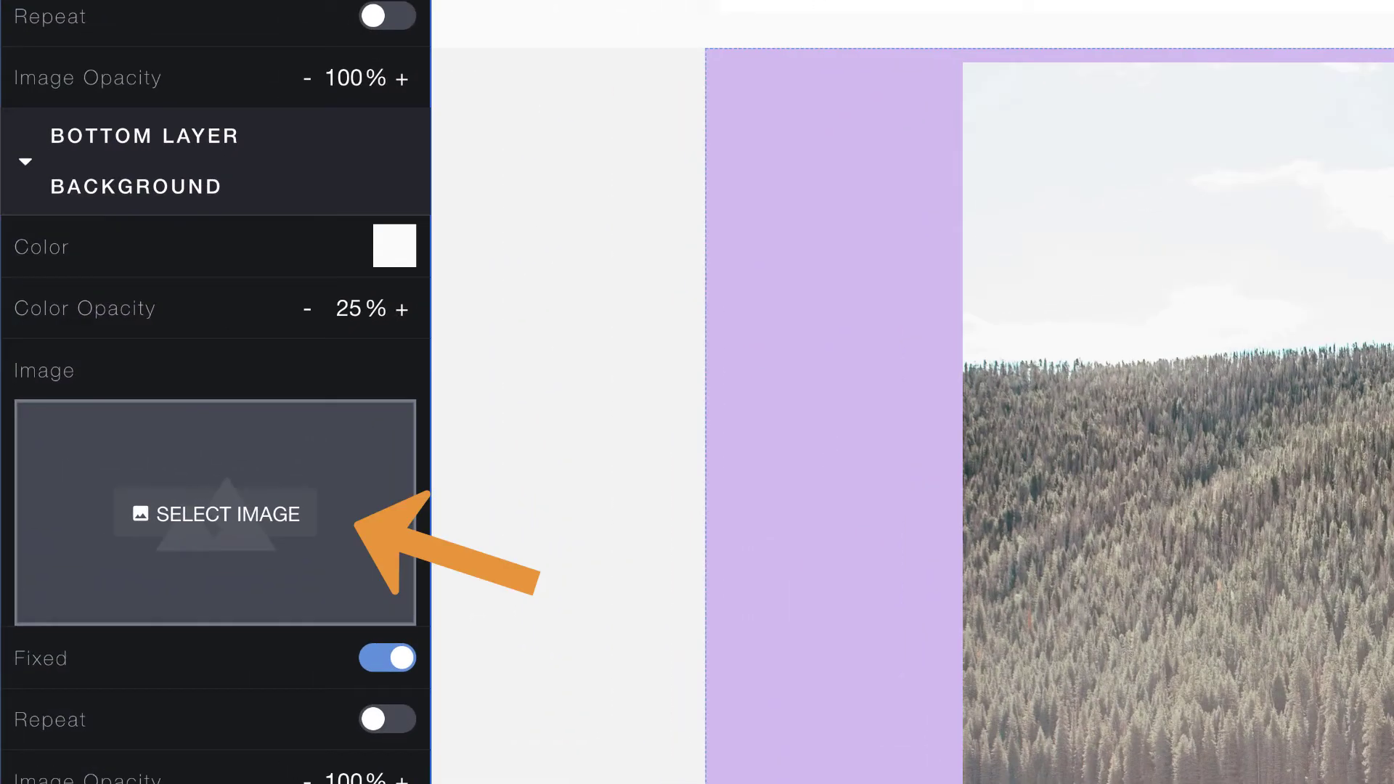
# Step: In Digication, upload the downloaded texture photo as the section's bottom layer background image
pyautogui.click(271, 527)
pyautogui.click(519, 289)
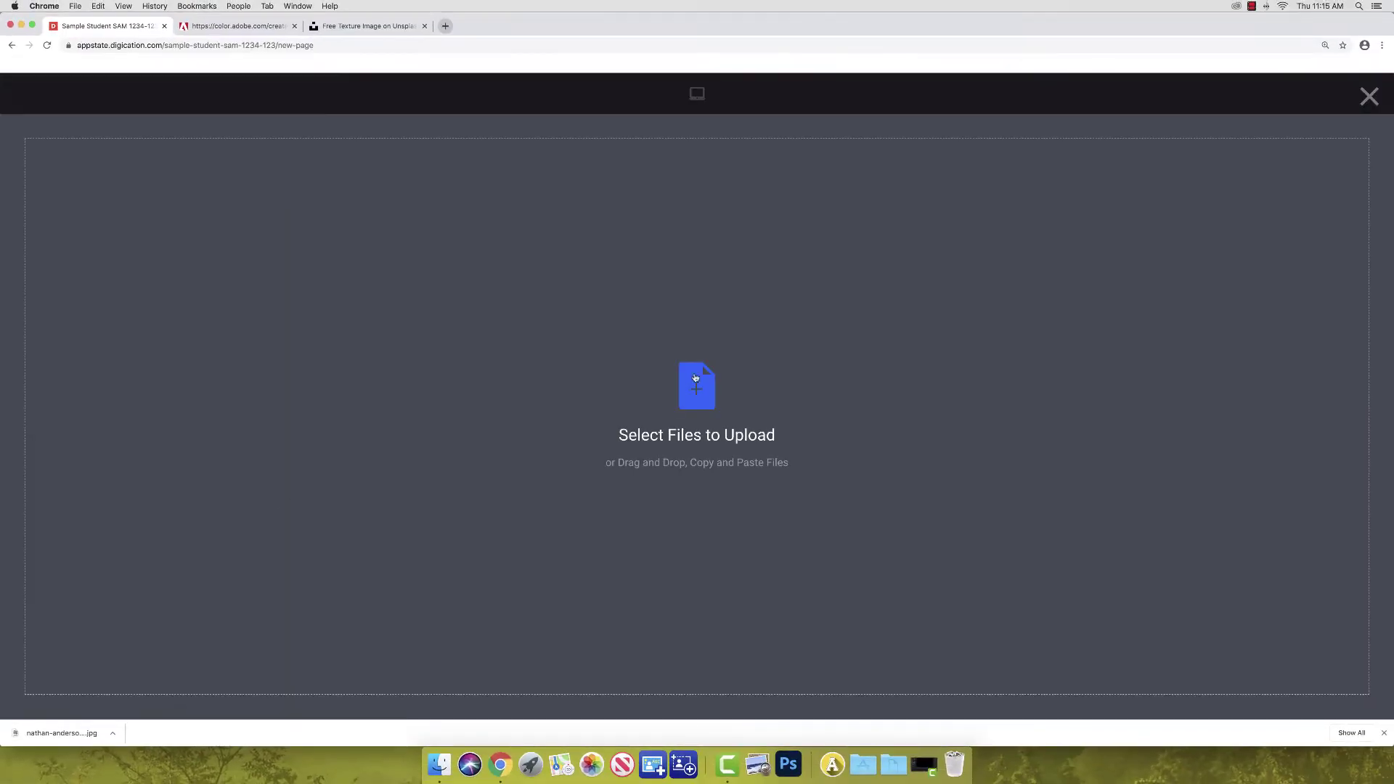
pyautogui.moveTo(72, 777); pyautogui.dragTo(812, 371)
pyautogui.click(1393, 745)
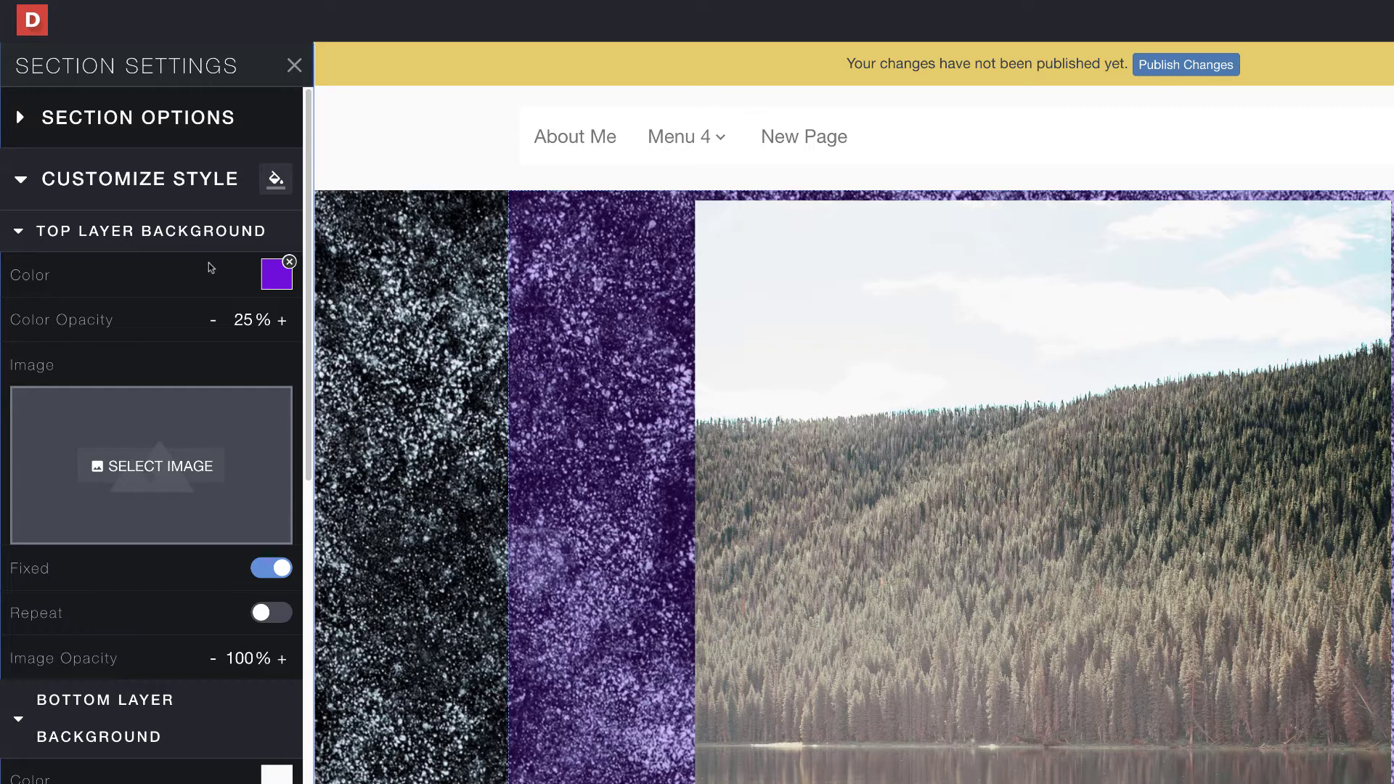
# Step: Remove the purple color from the section's top layer background and lower its color opacity to the minimum
pyautogui.click(289, 263)
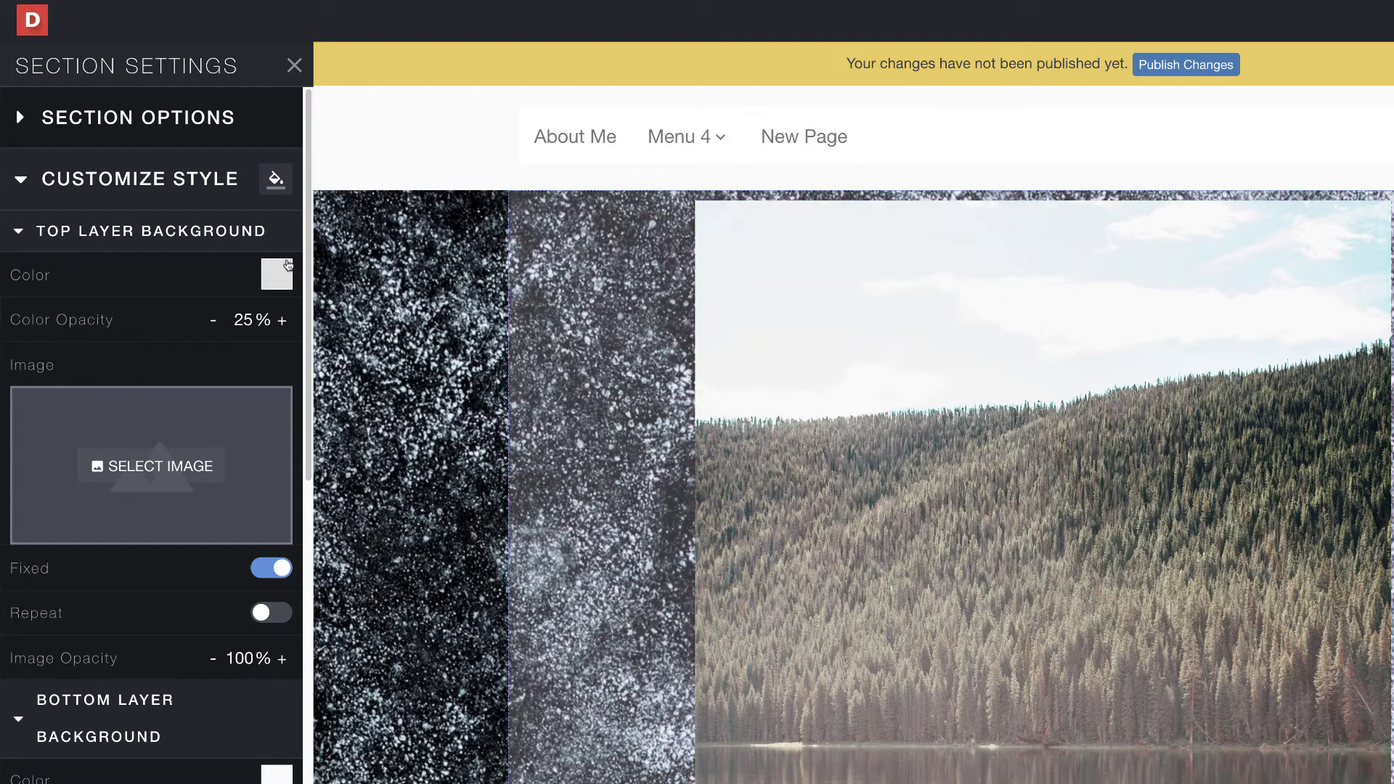
pyautogui.click(250, 317)
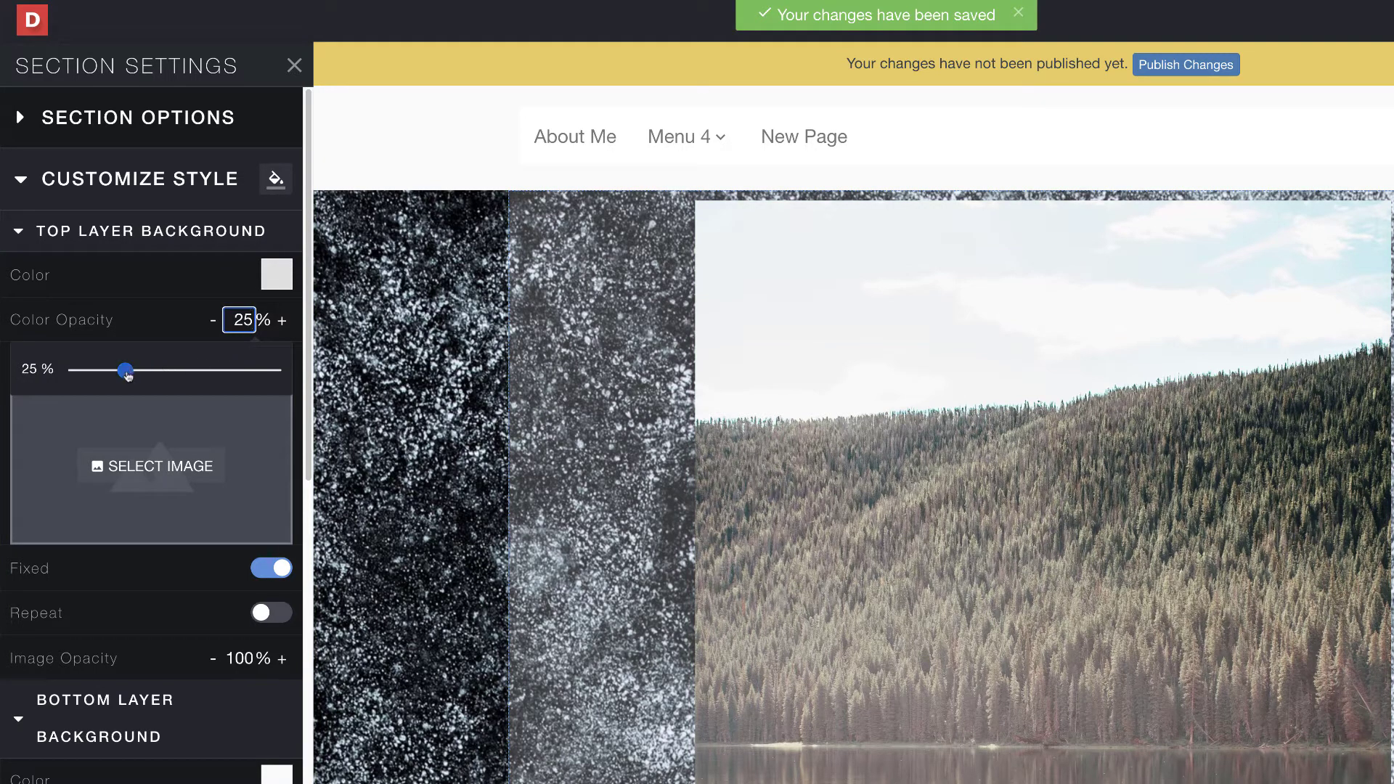
pyautogui.moveTo(124, 371); pyautogui.dragTo(32, 371)
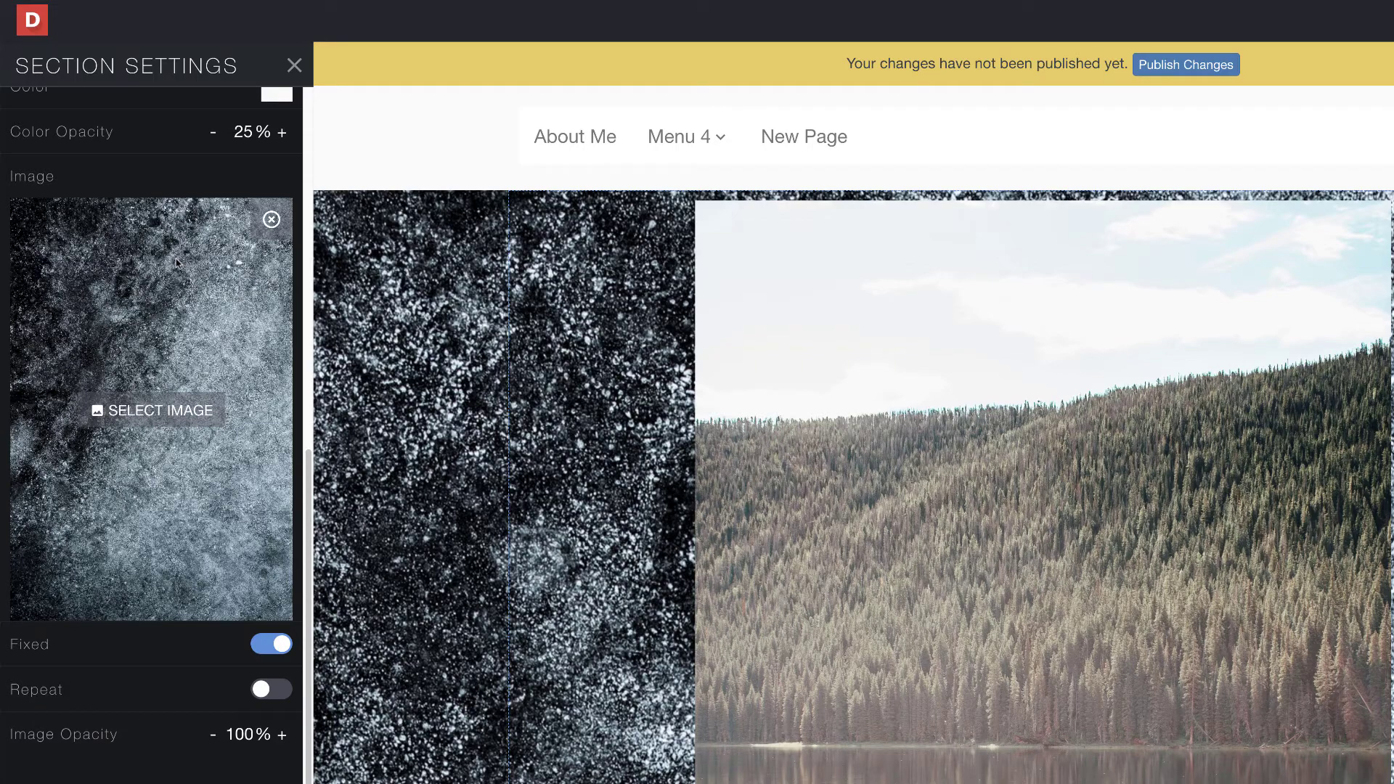
# Step: Replace the bottom layer background image with the forest lake and canoes photo uploaded from the Downloads folder
pyautogui.click(175, 400)
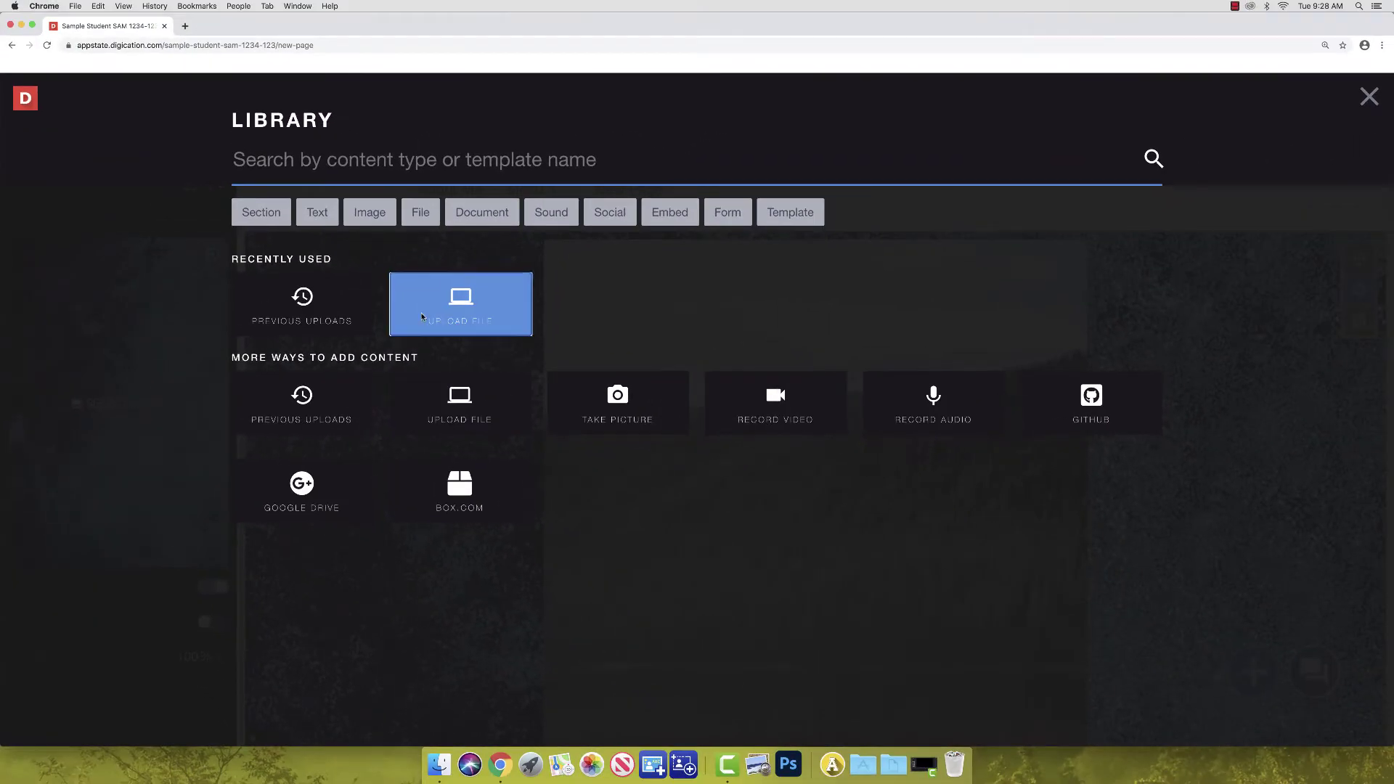
pyautogui.click(430, 313)
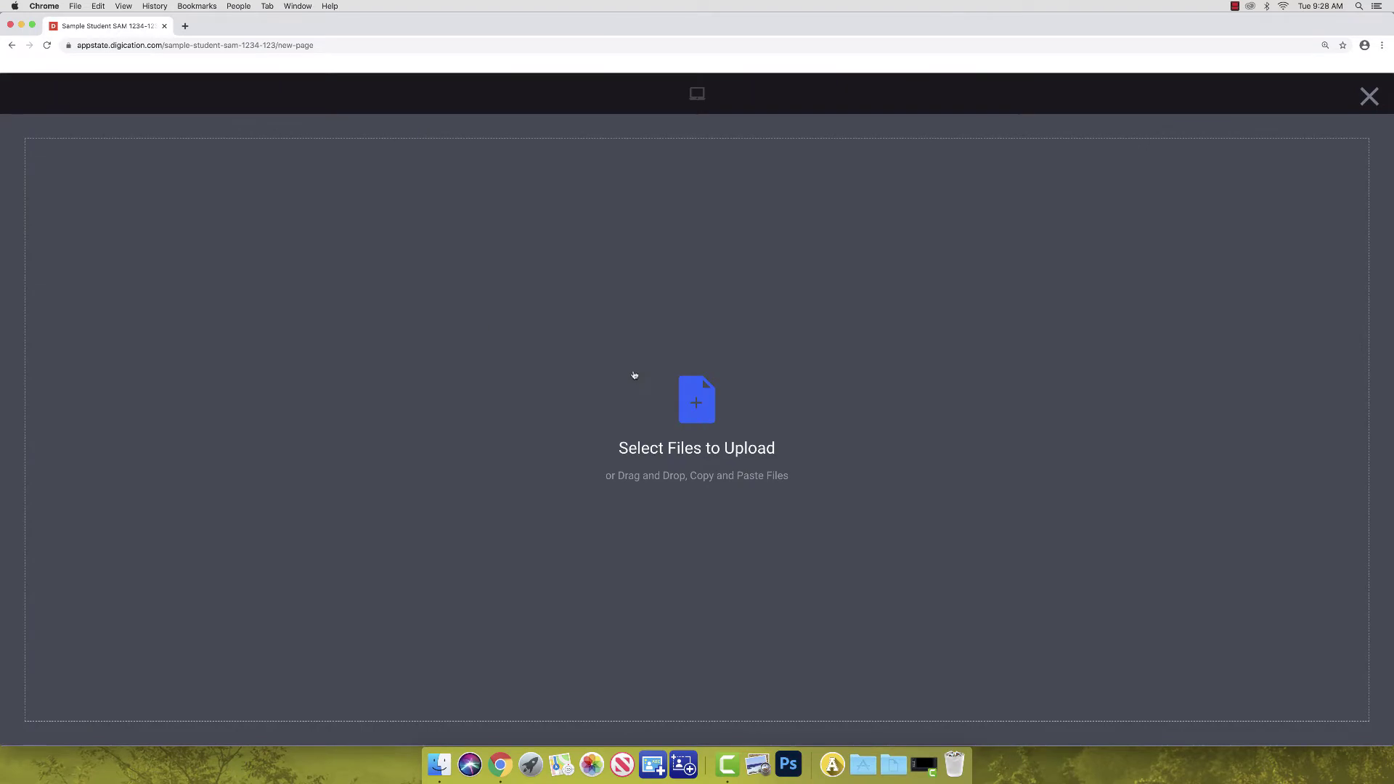
pyautogui.click(634, 375)
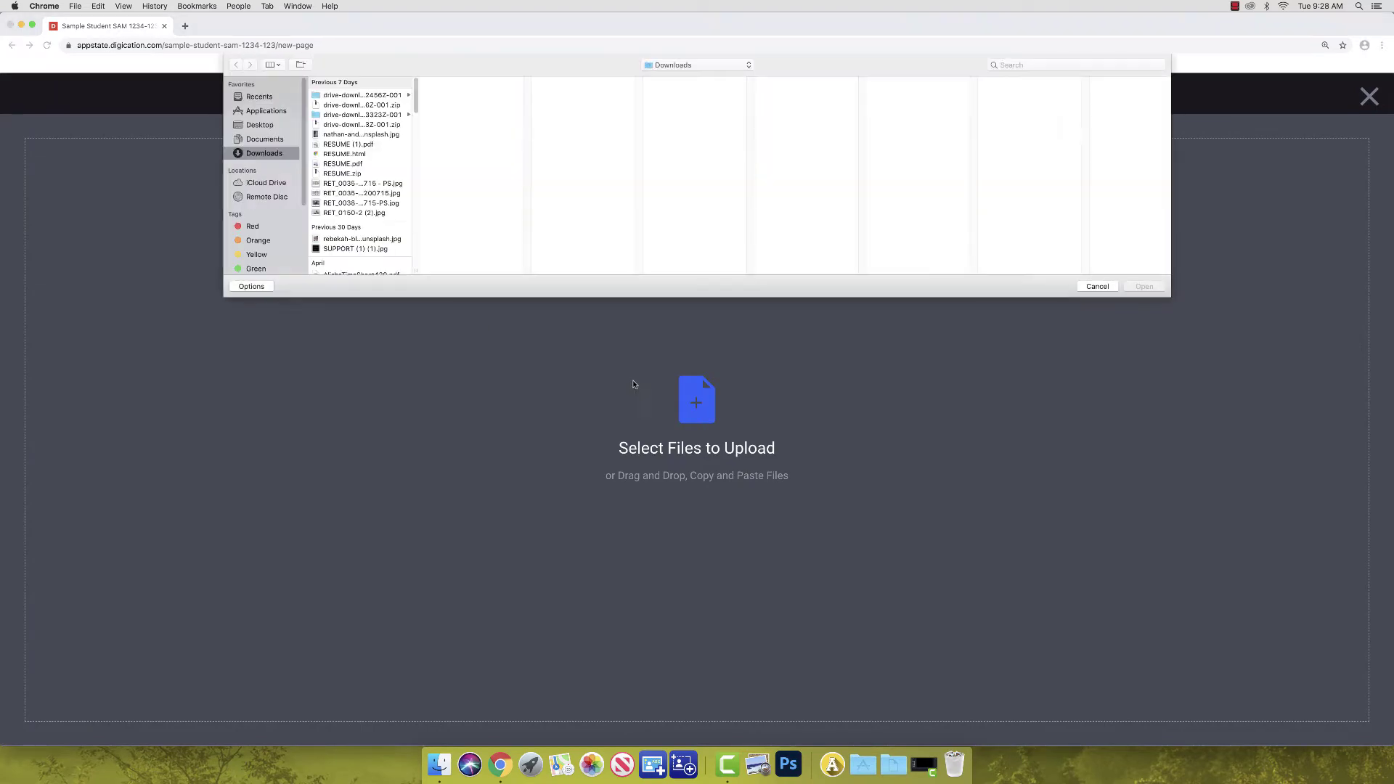
pyautogui.click(376, 240)
pyautogui.click(1144, 287)
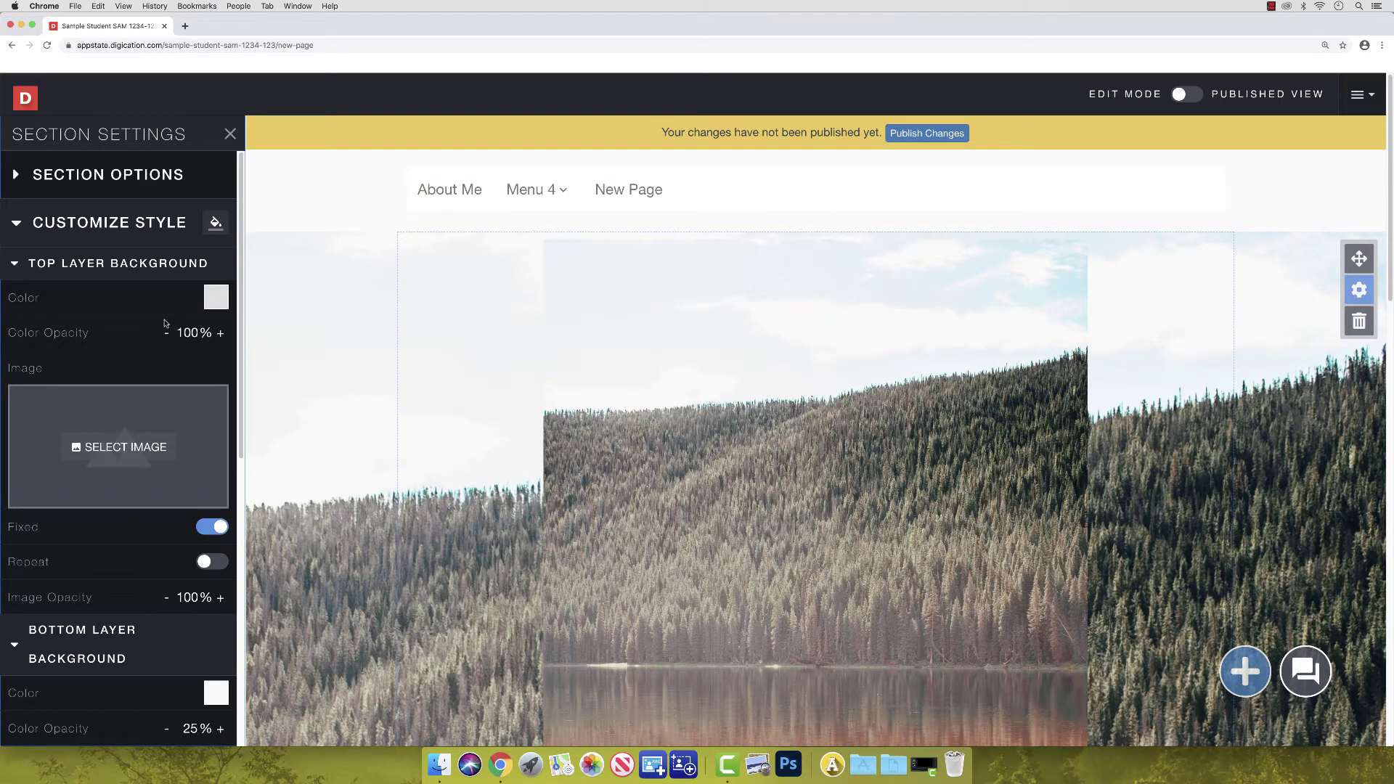
# Step: Try the bottom layer background image with Fixed off and with Repeat on, switching each option back
pyautogui.scroll(-8, 166, 323)
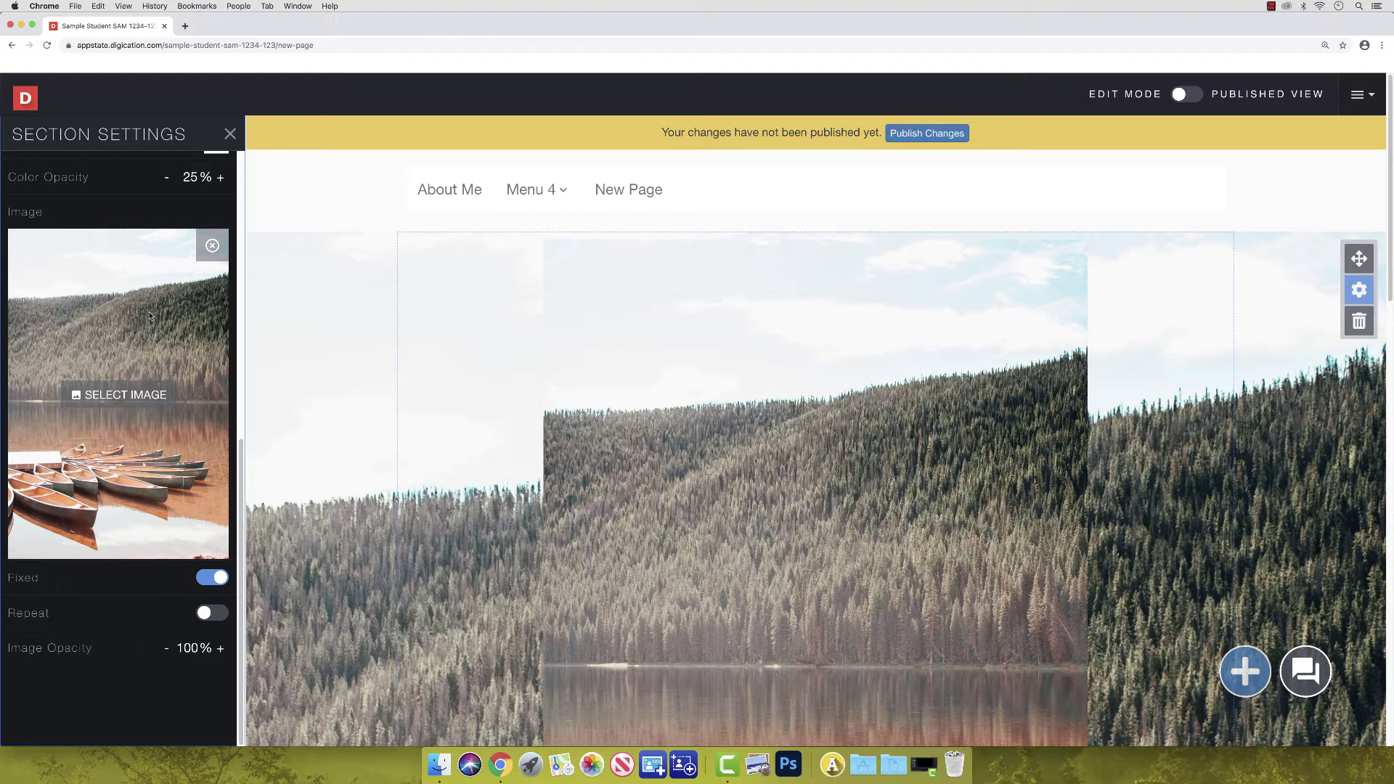
pyautogui.click(210, 577)
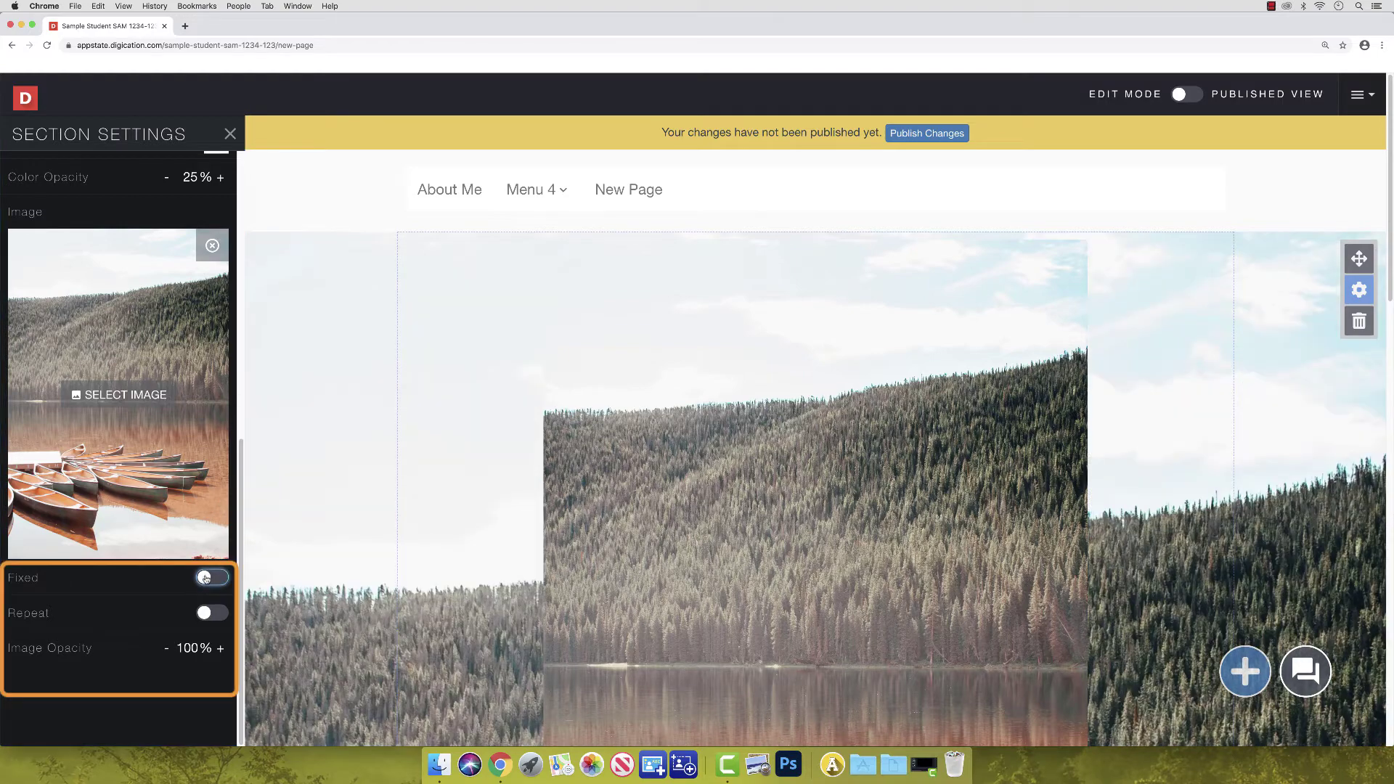
pyautogui.click(210, 577)
pyautogui.click(213, 614)
pyautogui.click(213, 612)
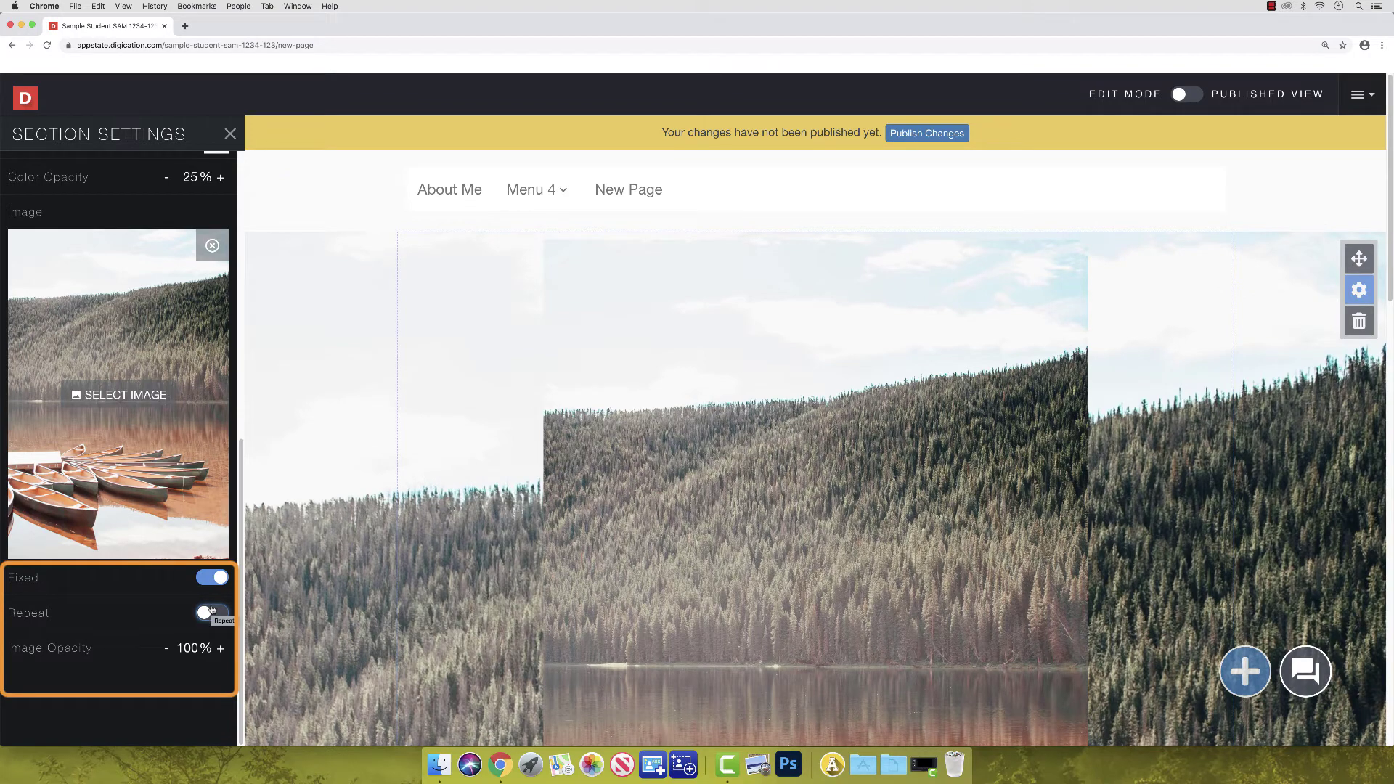
# Step: Unlock the header section and set its top layer background color opacity to 0%
pyautogui.click(1220, 361)
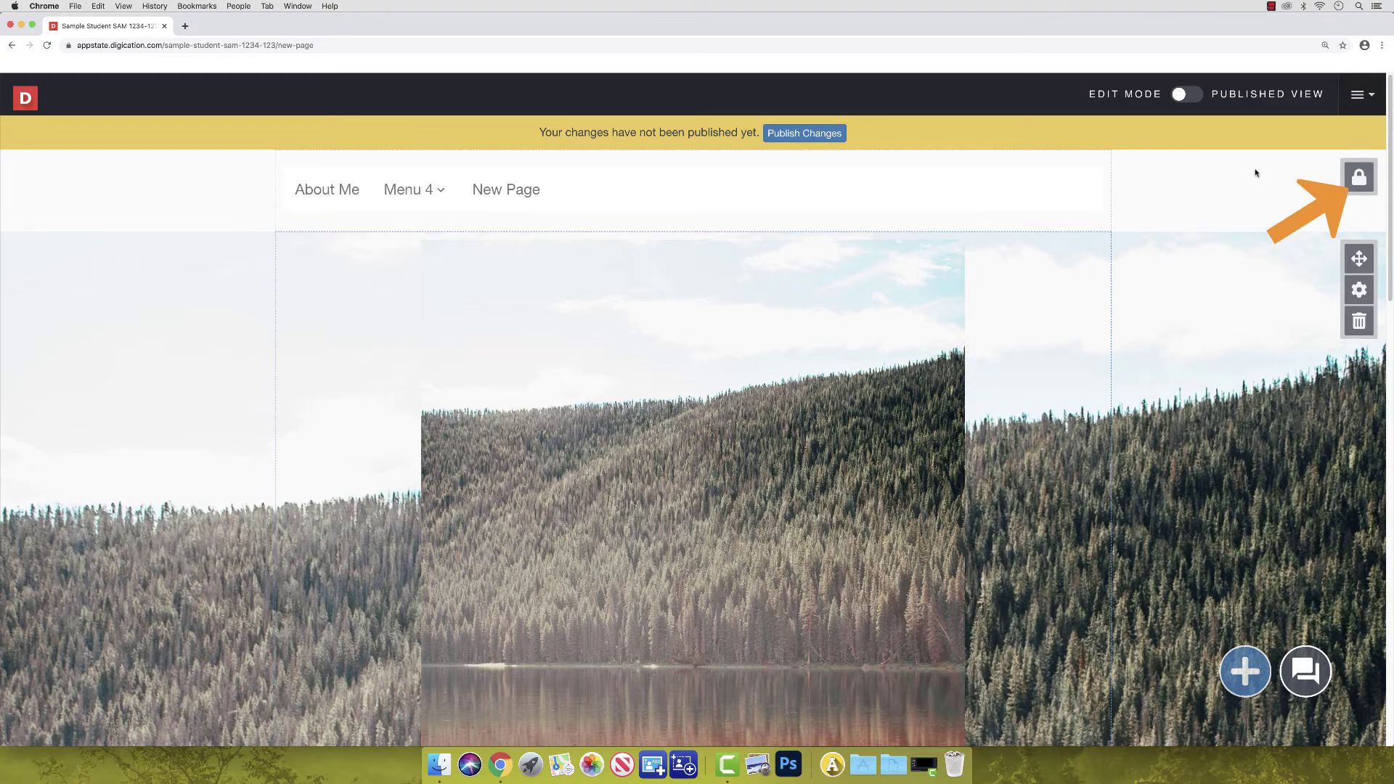
pyautogui.click(1347, 176)
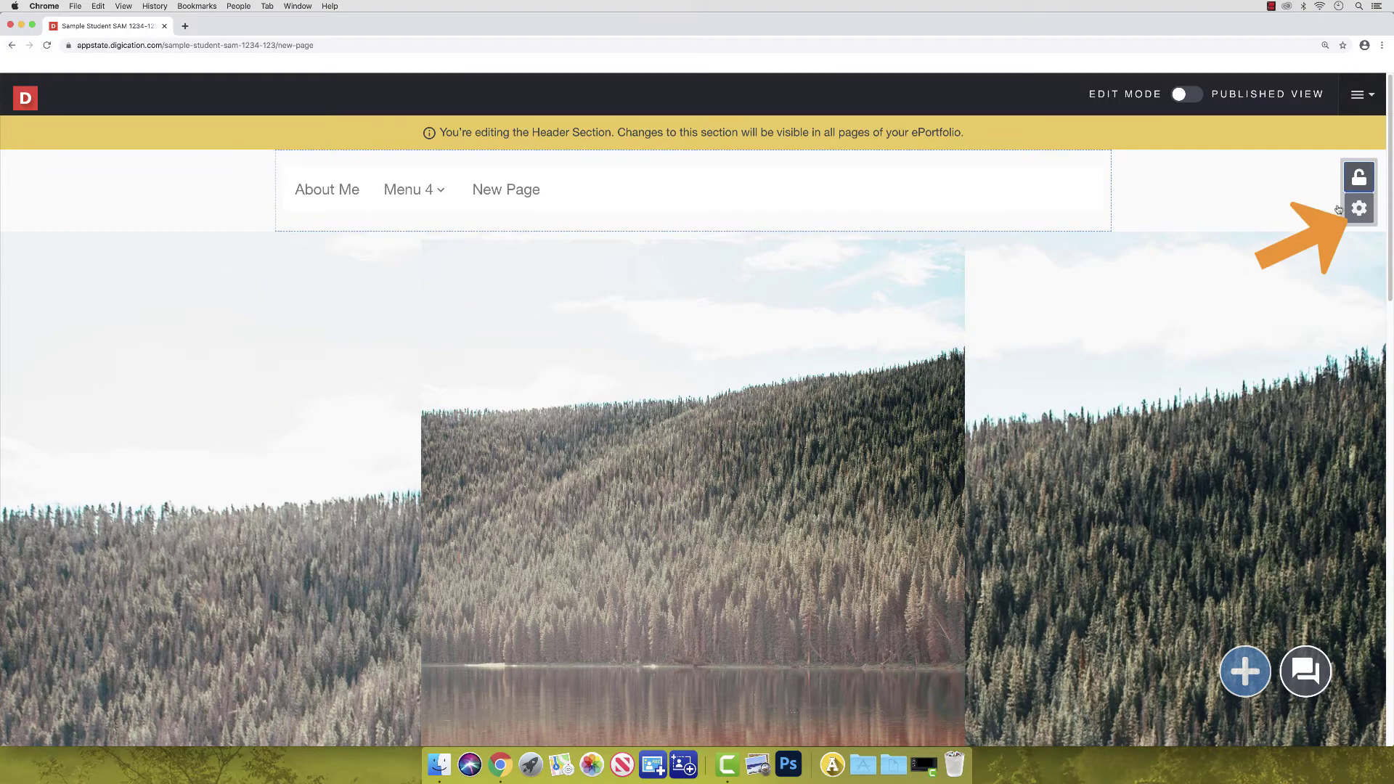
pyautogui.click(1357, 209)
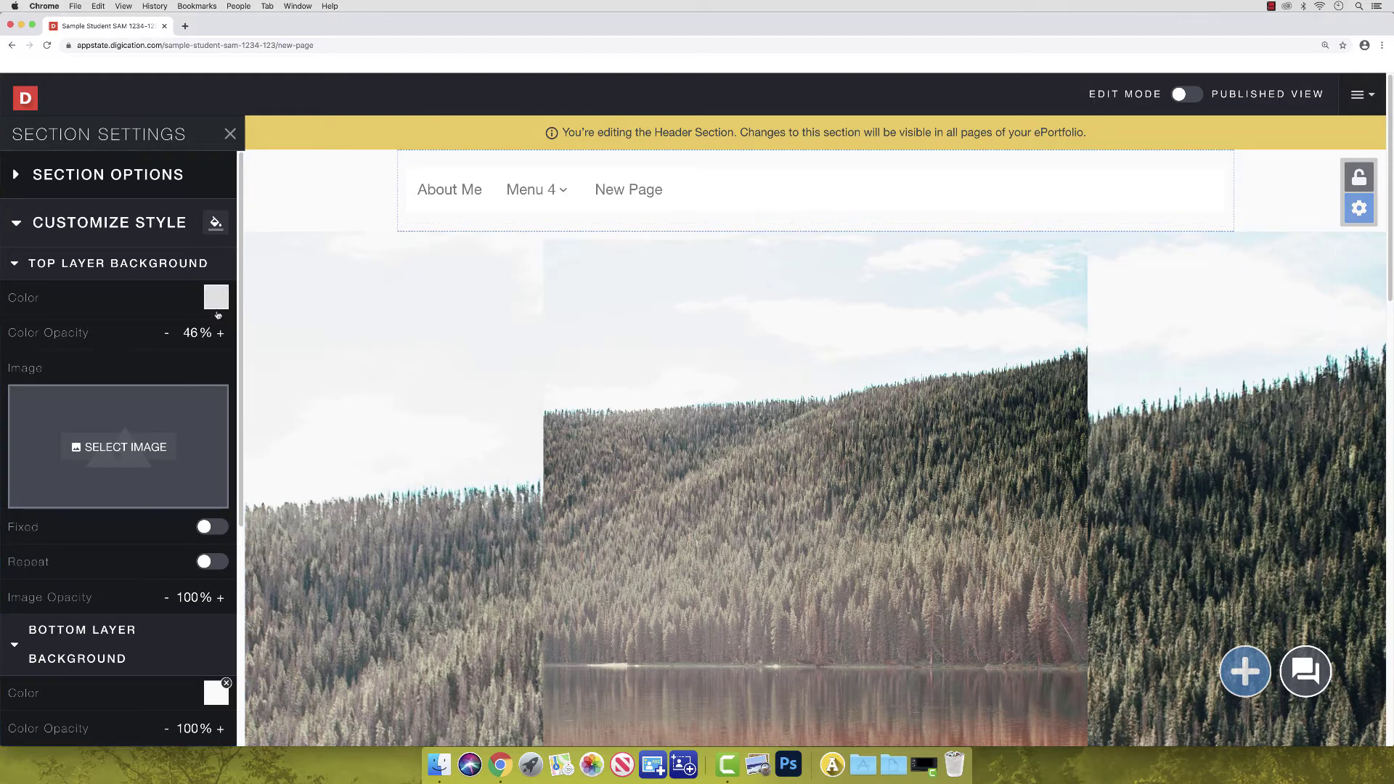
pyautogui.click(194, 333)
pyautogui.moveTo(125, 374); pyautogui.dragTo(54, 373)
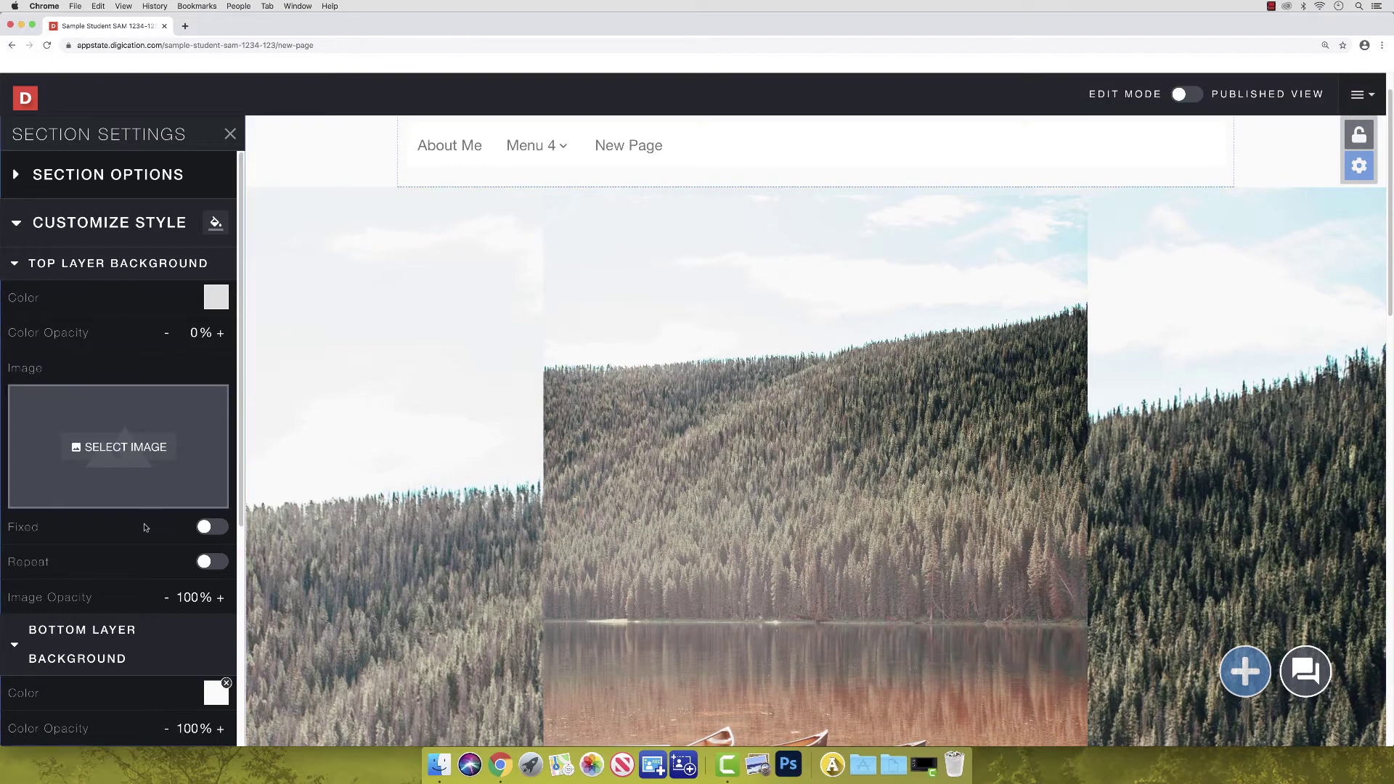
pyautogui.scroll(-5, 143, 523)
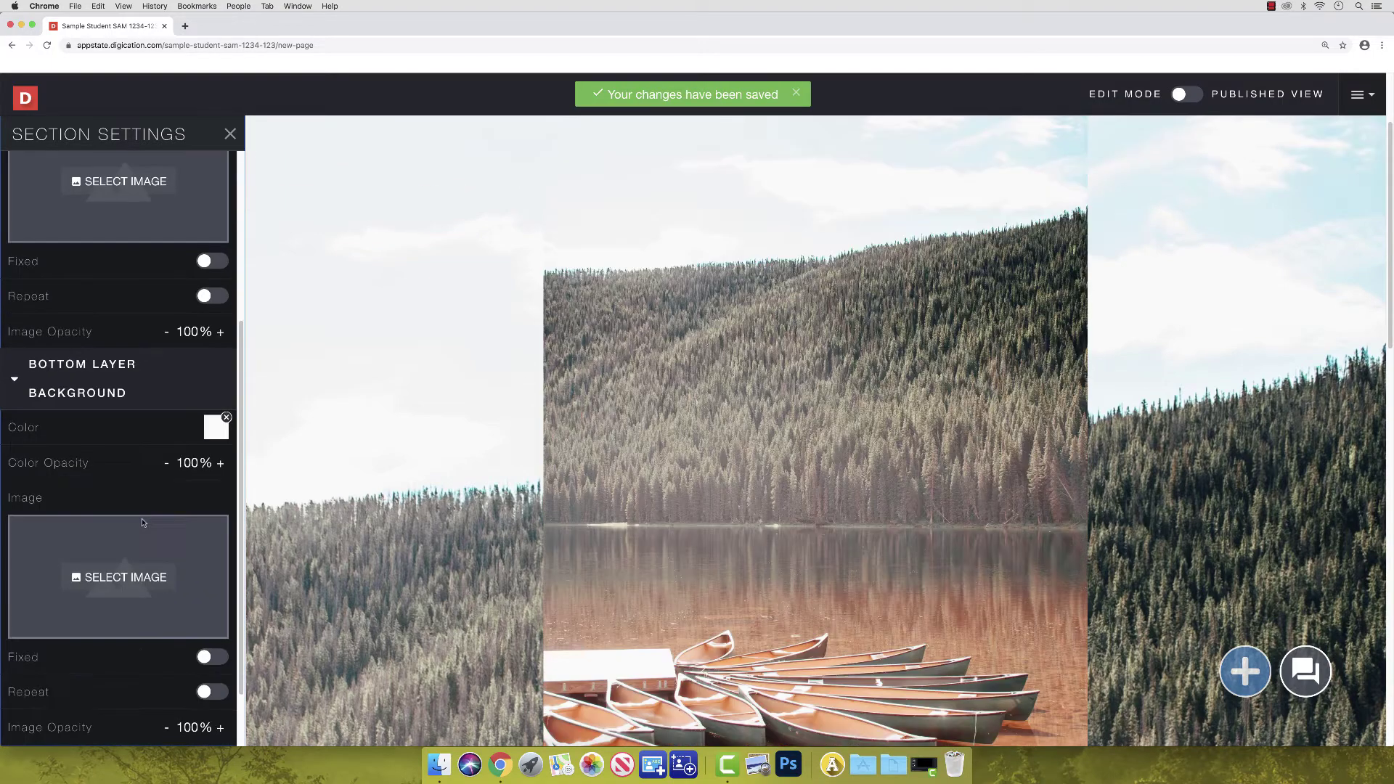
# Step: Set the header's bottom layer background image to rebekah-blocker-tYj4PemjA4A-unsplash.jpg, uploaded from the Downloads folder
pyautogui.click(142, 501)
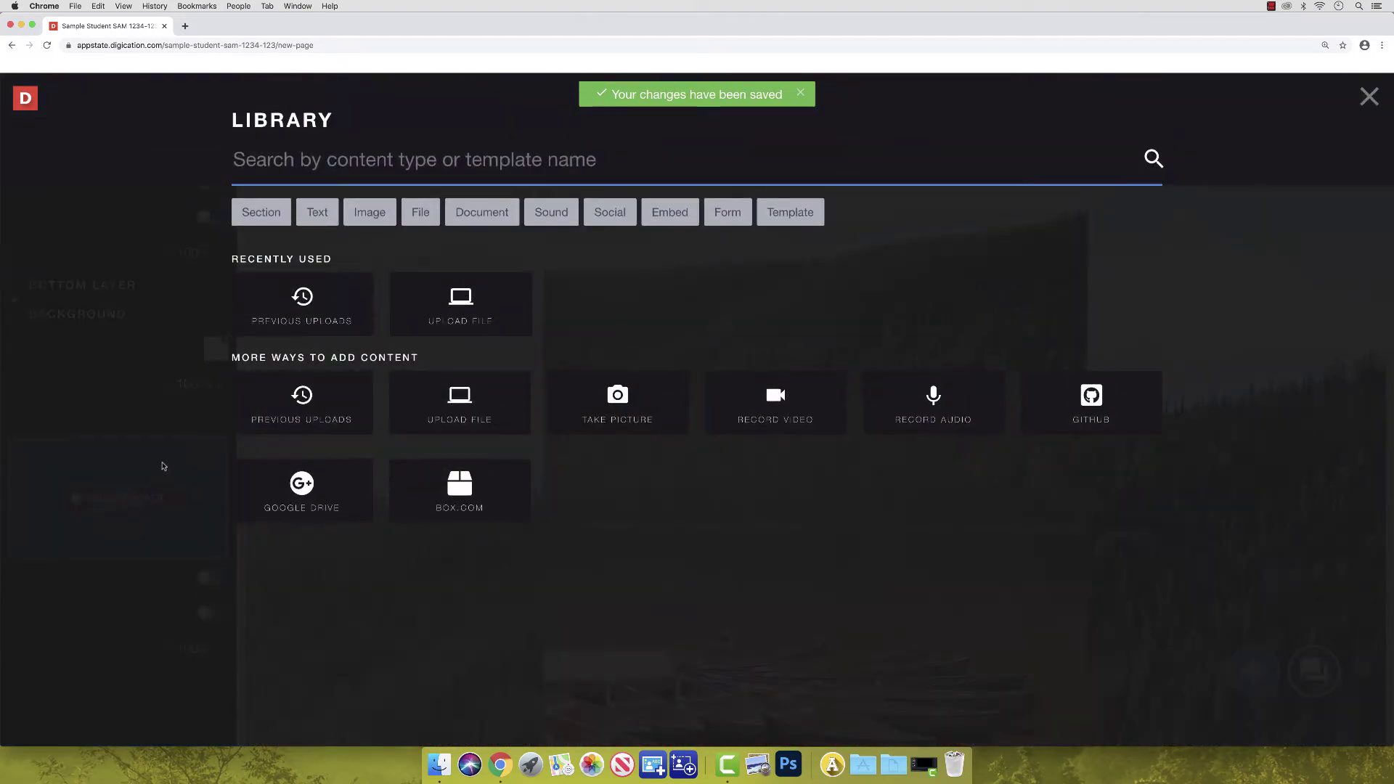
pyautogui.click(448, 323)
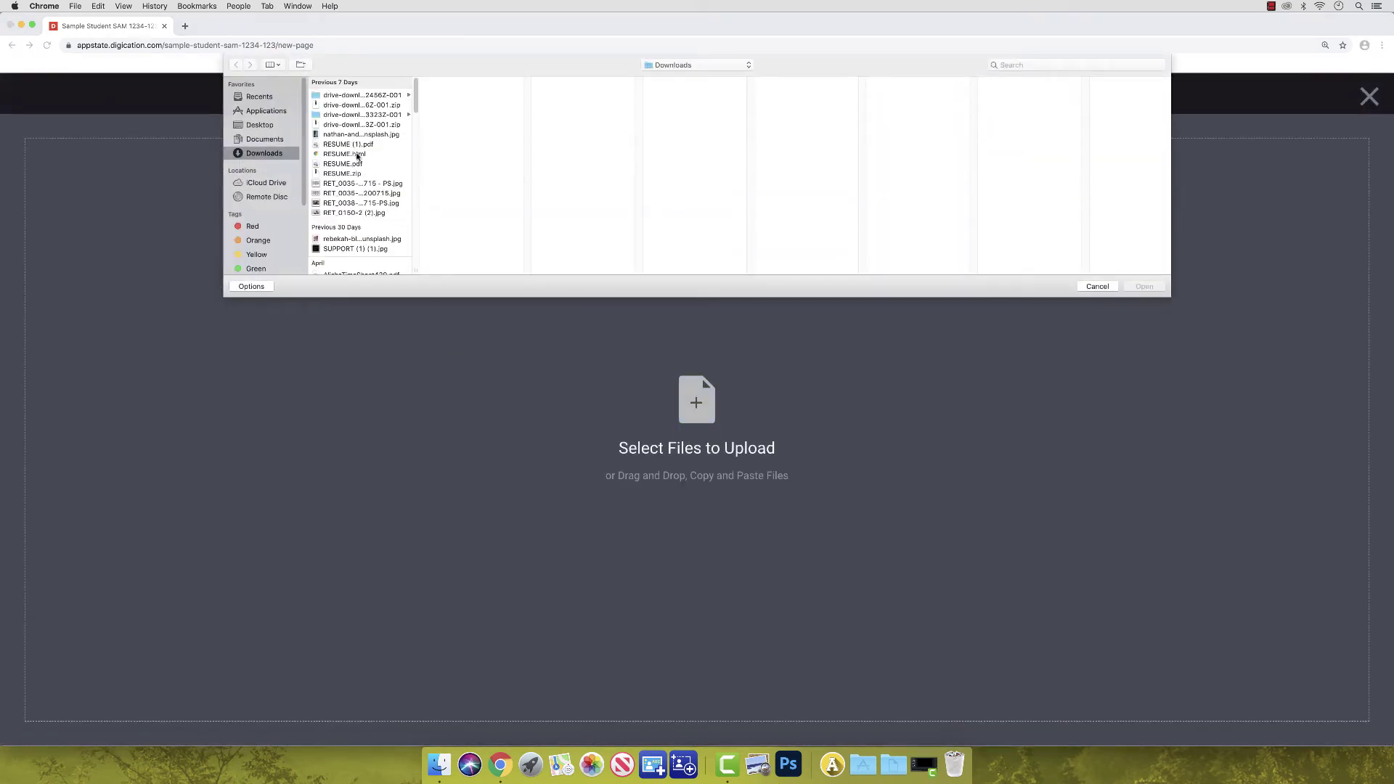
pyautogui.click(373, 240)
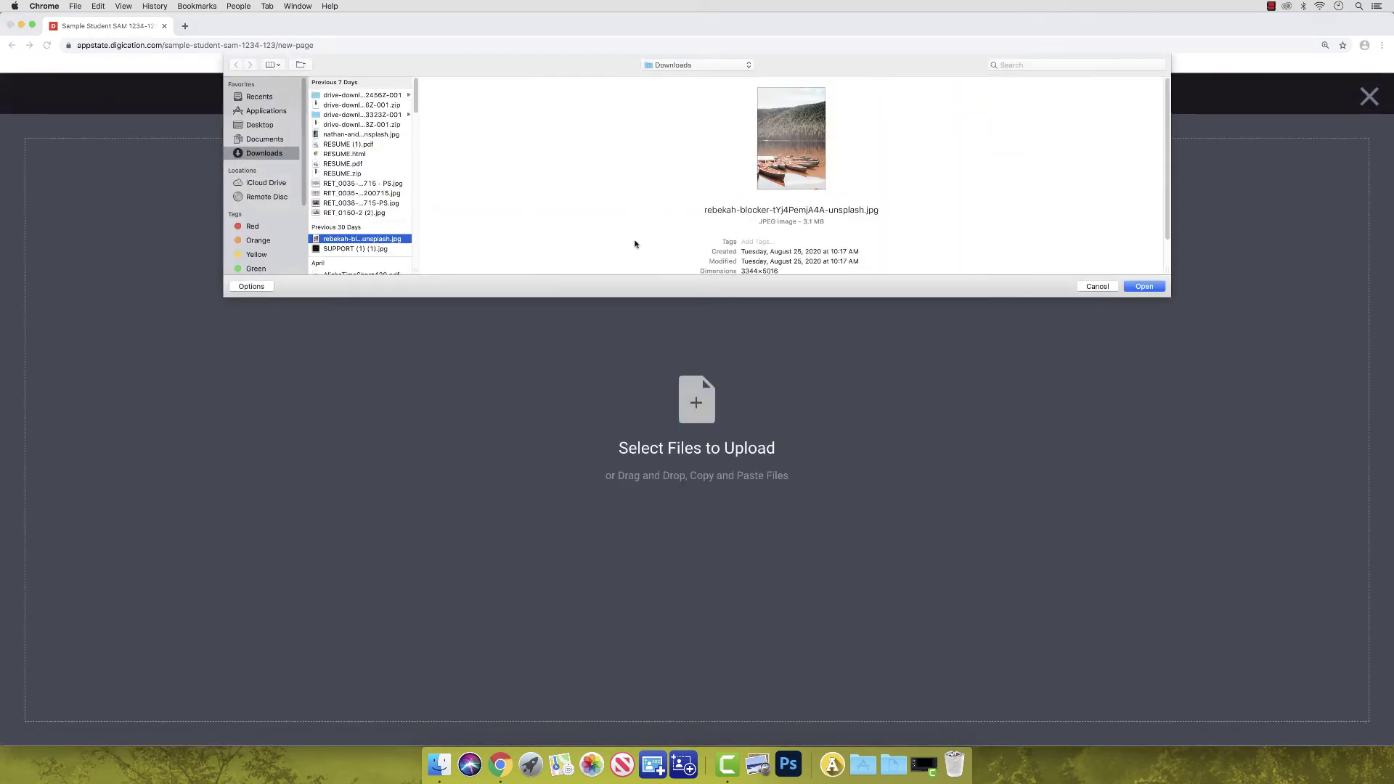
pyautogui.click(1143, 285)
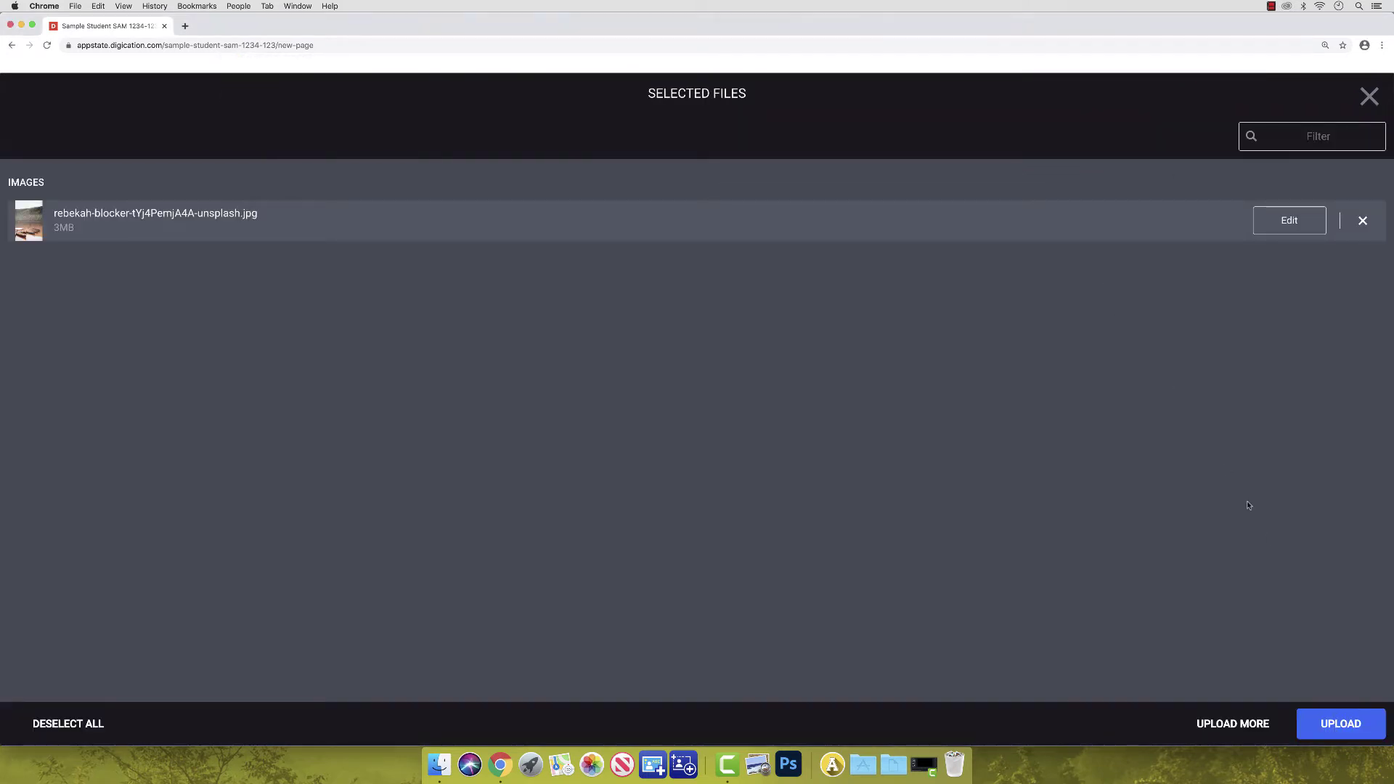
pyautogui.click(1339, 722)
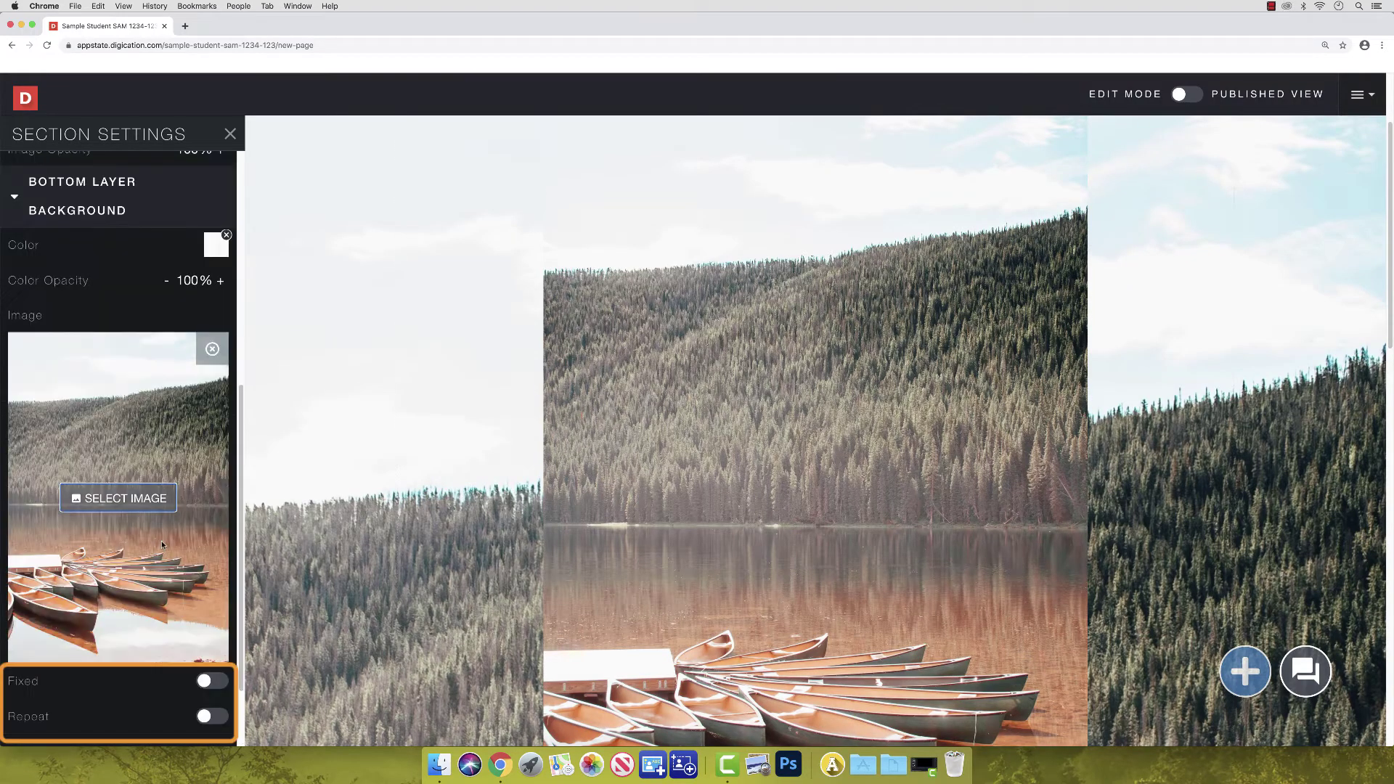
# Step: Turn on Fixed for the header's bottom layer image, keep Repeat off, and check how the header lines up with the page background
pyautogui.scroll(-1, 195, 594)
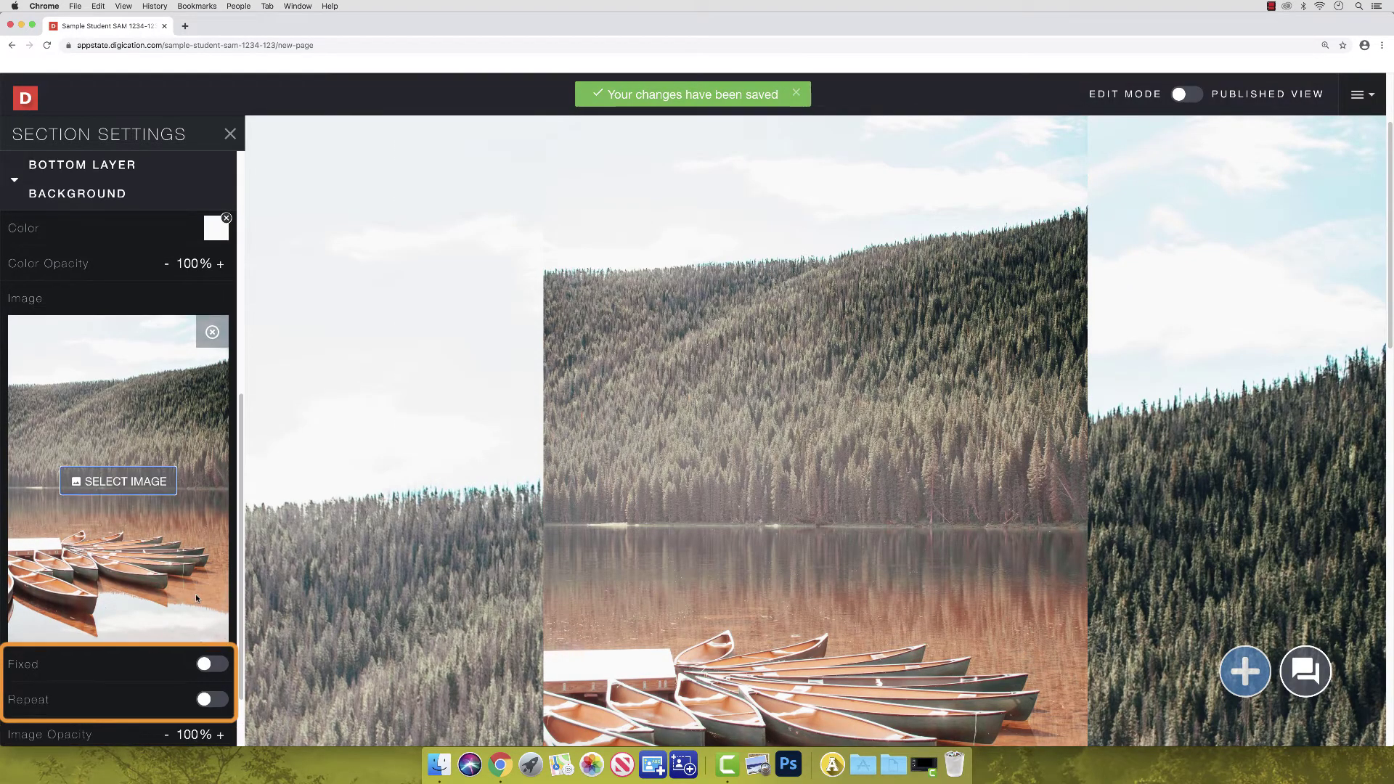
pyautogui.click(213, 699)
pyautogui.click(212, 665)
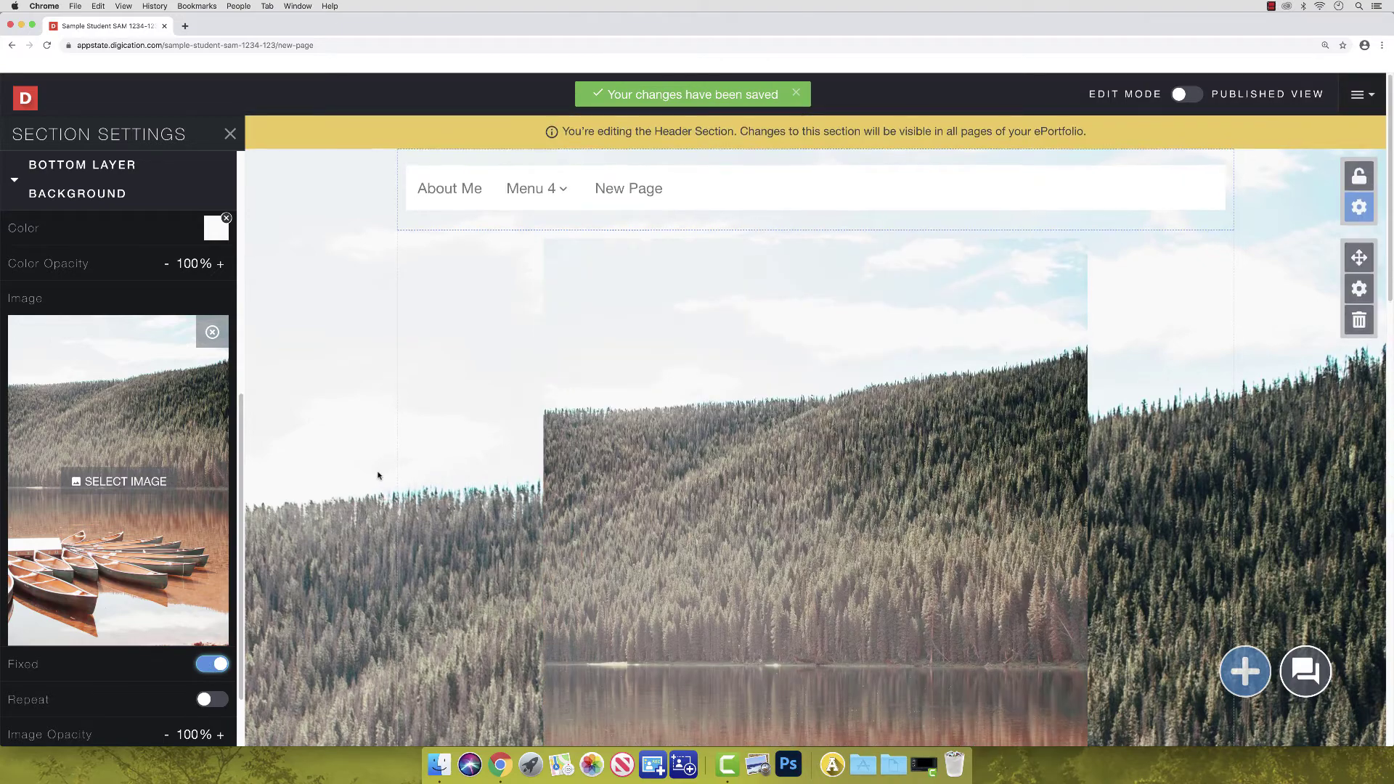
pyautogui.scroll(-2, 378, 476)
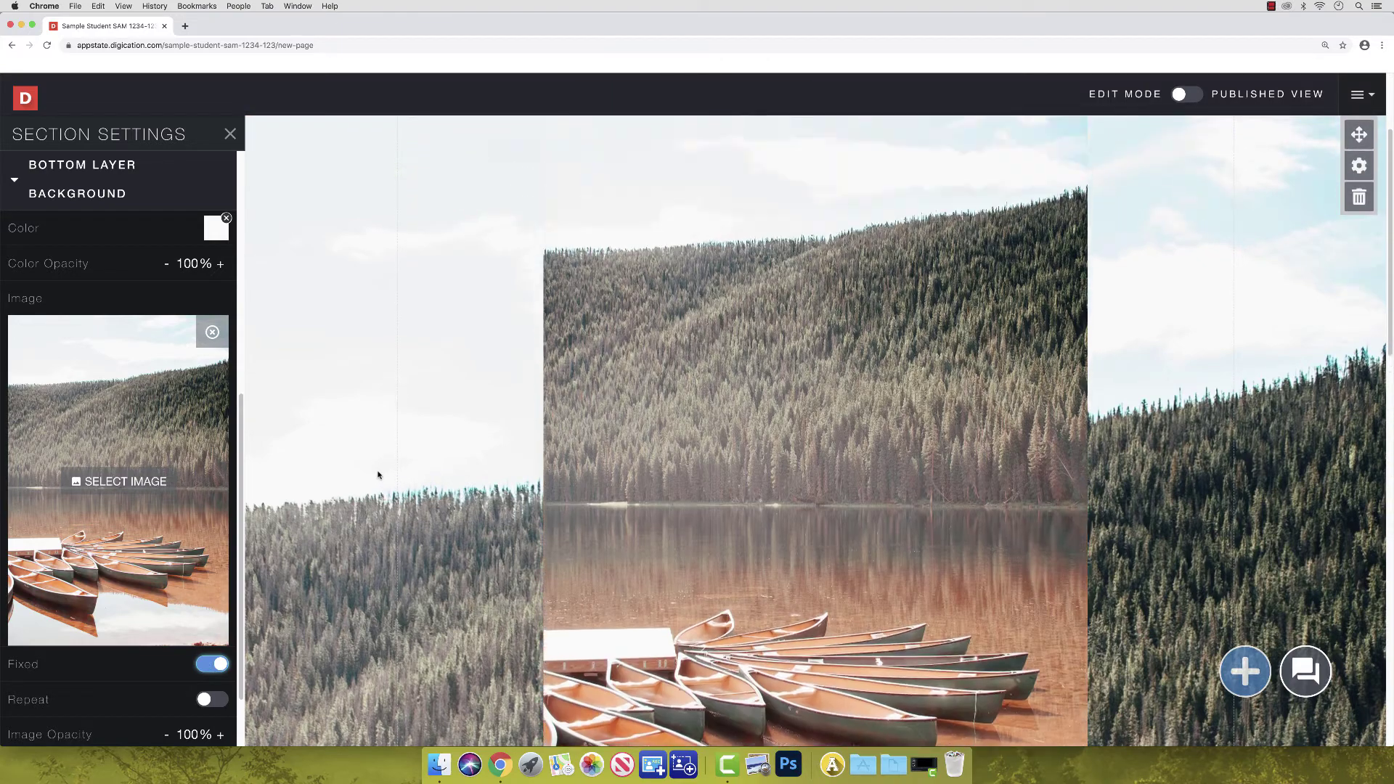
pyautogui.scroll(1, 378, 476)
pyautogui.scroll(-2, 377, 476)
pyautogui.scroll(2, 378, 470)
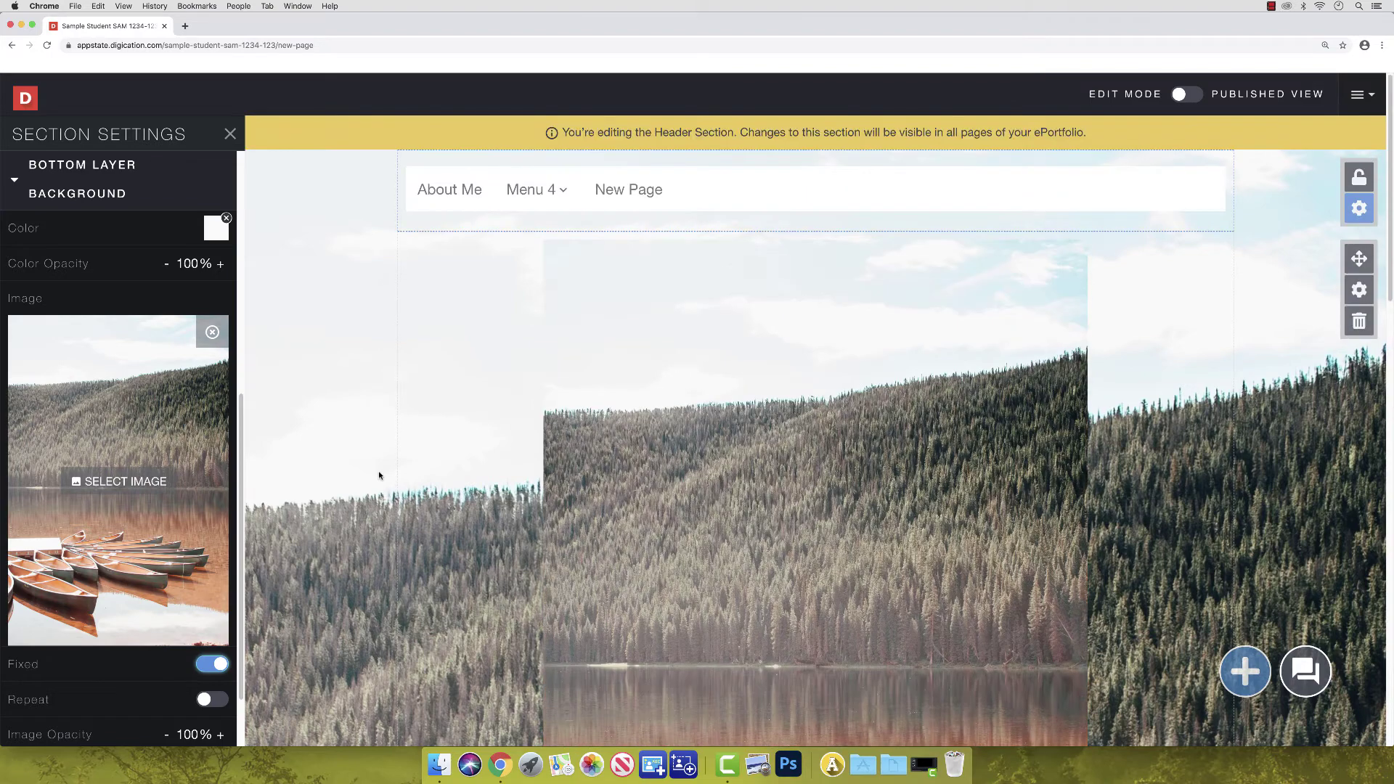
pyautogui.click(363, 468)
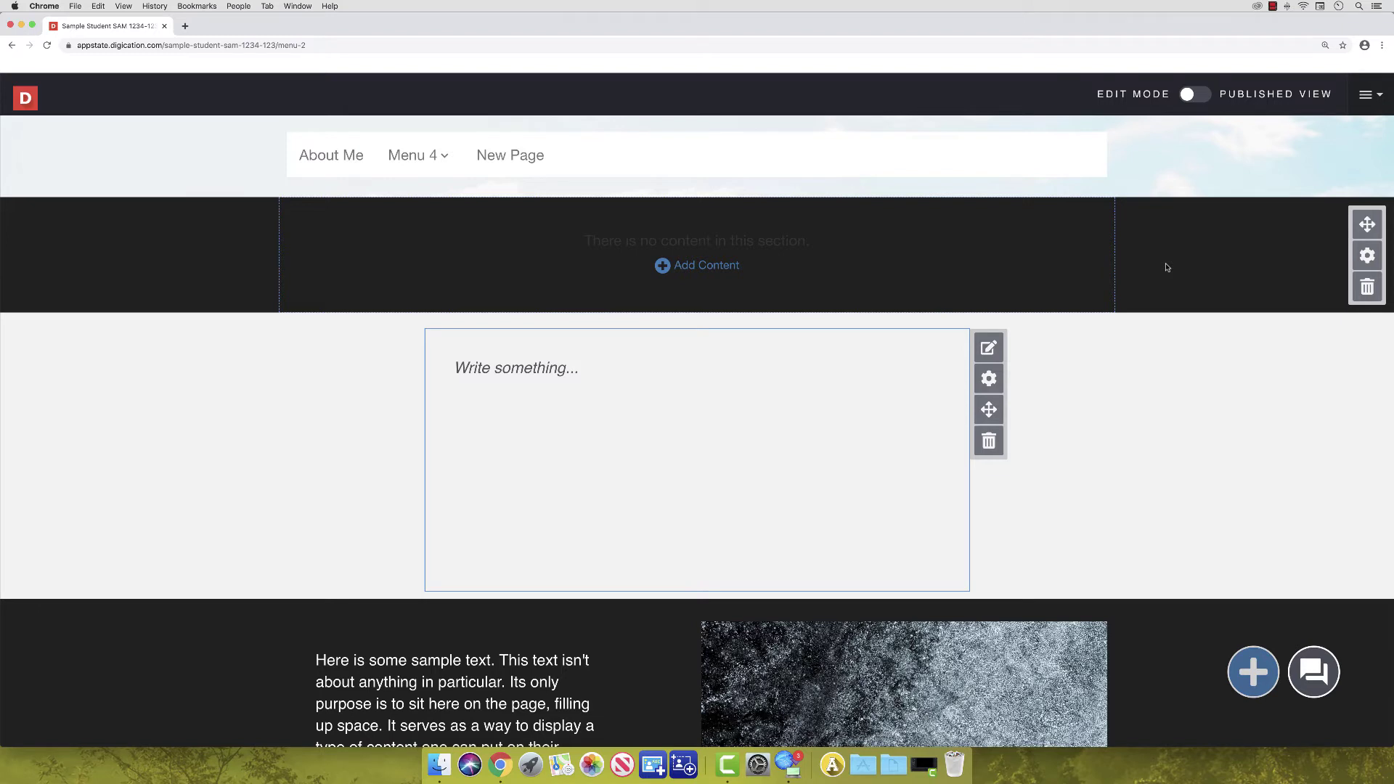
# Step: Add a text module to the empty dark section and enter the heading "This is the Title of the Page"
pyautogui.click(720, 265)
pyautogui.click(467, 474)
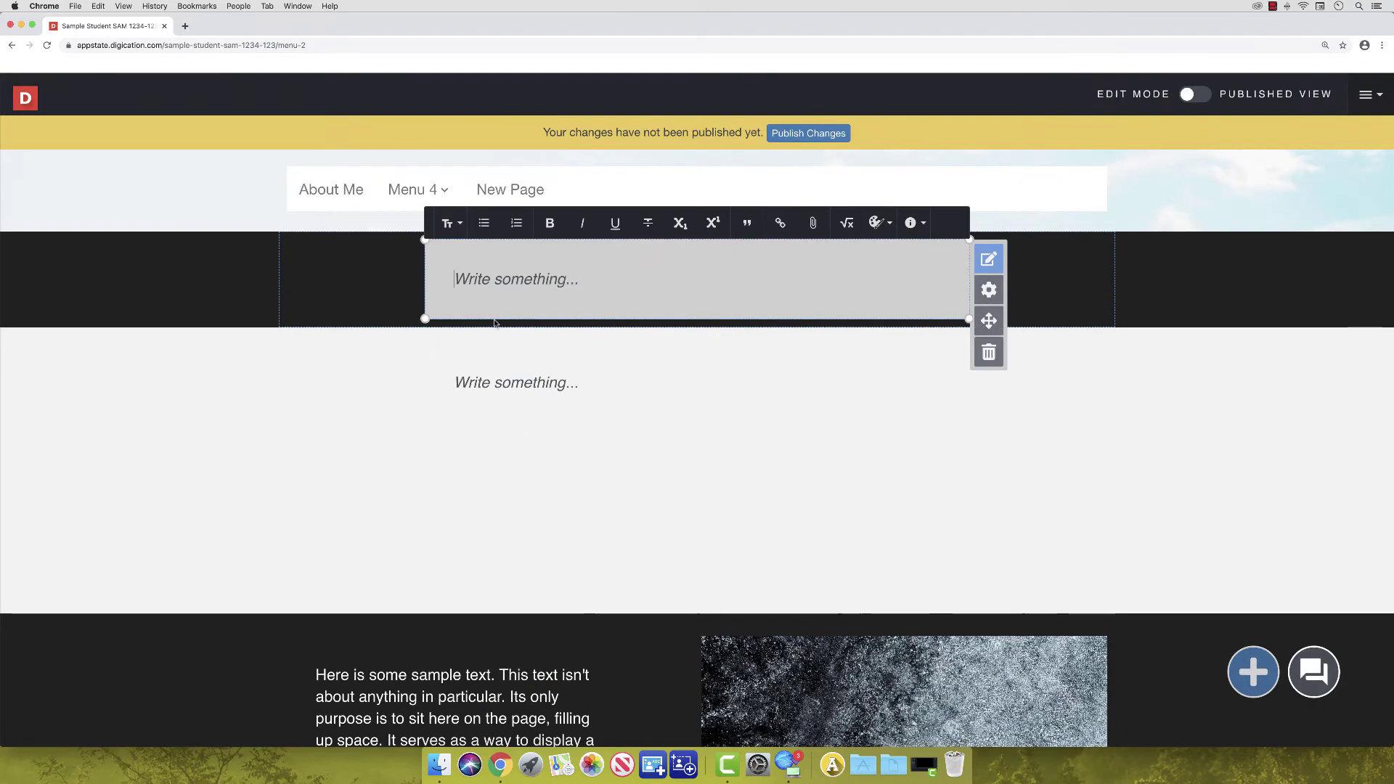
pyautogui.click(450, 223)
pyautogui.click(564, 258)
pyautogui.write('This is the t')
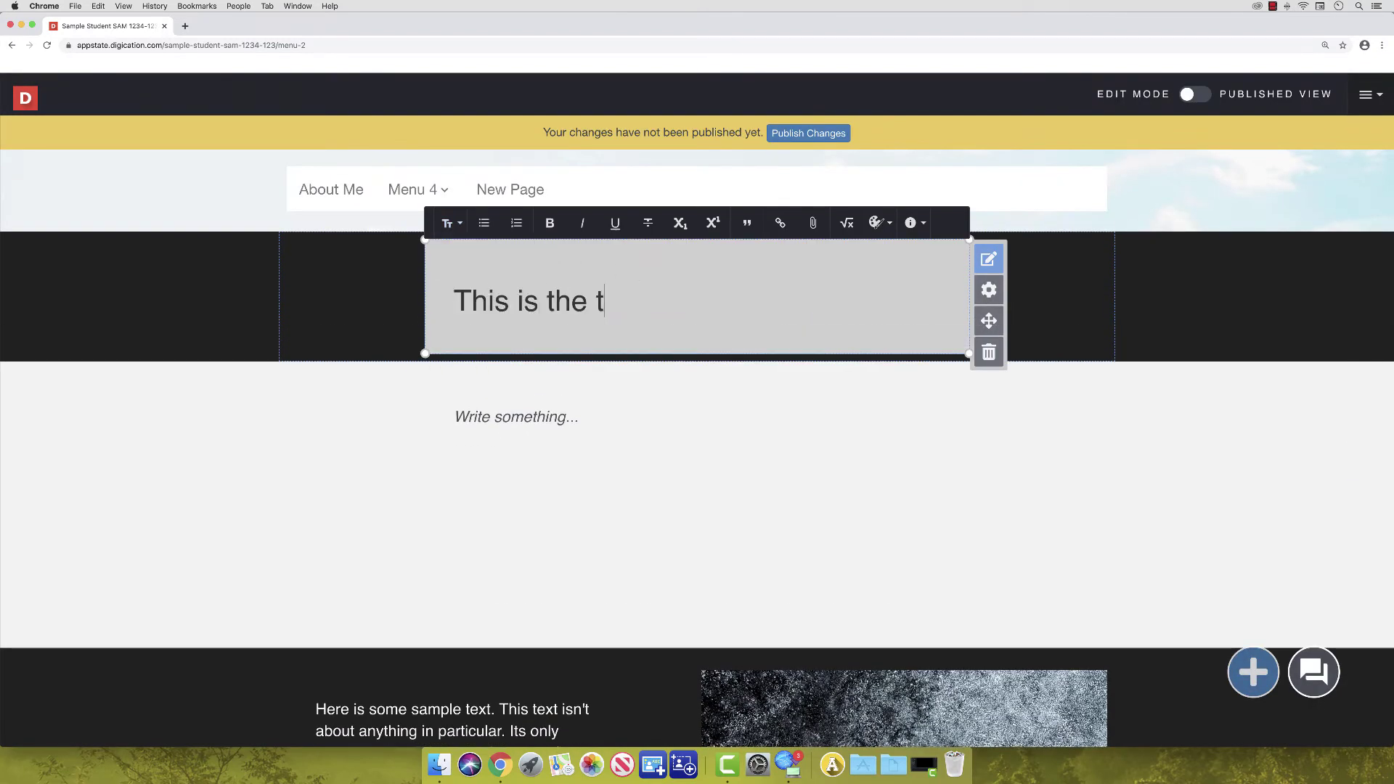
pyautogui.press('BackSpace')
pyautogui.write('Title of the Page')
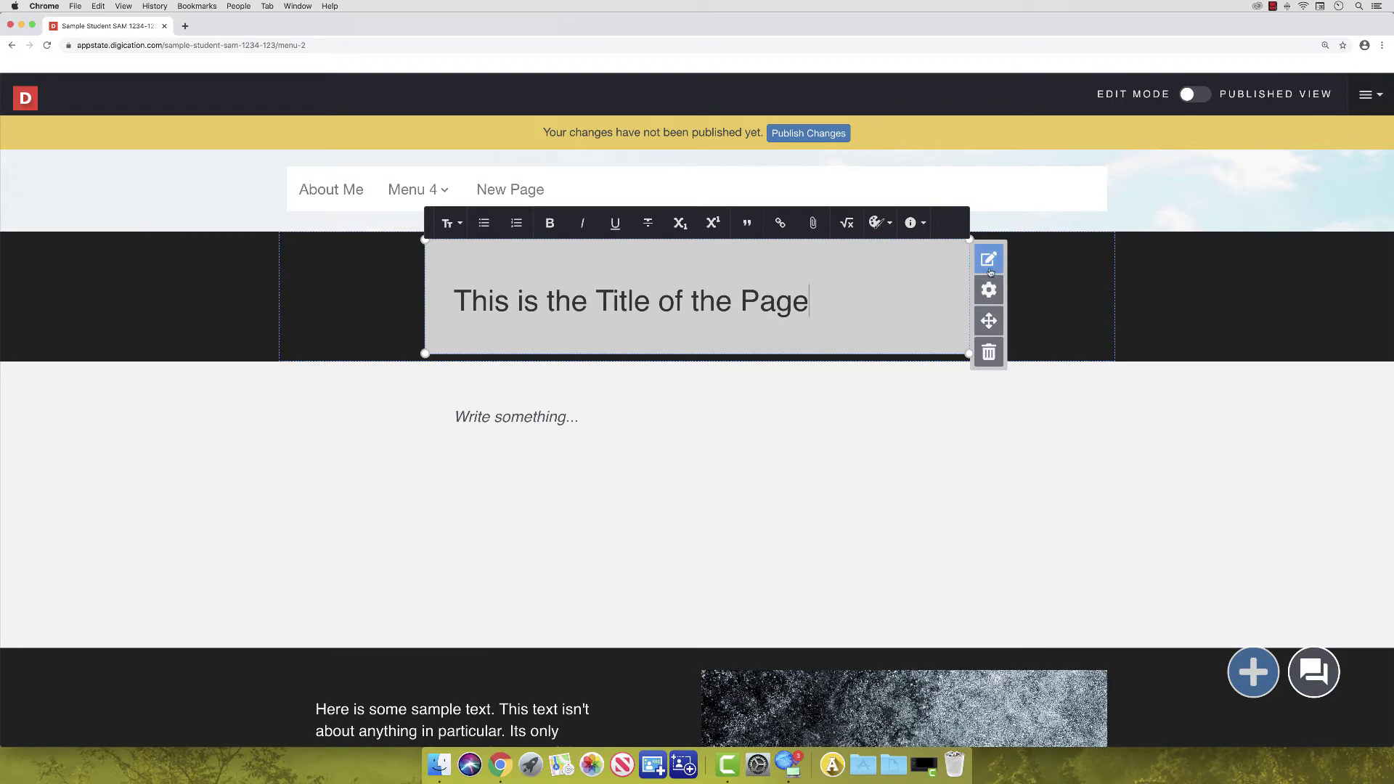
# Step: Set the title module's background opacity to 1% and its font color to white
pyautogui.click(989, 290)
pyautogui.click(209, 609)
pyautogui.write('1')
pyautogui.click(216, 374)
pyautogui.click(146, 539)
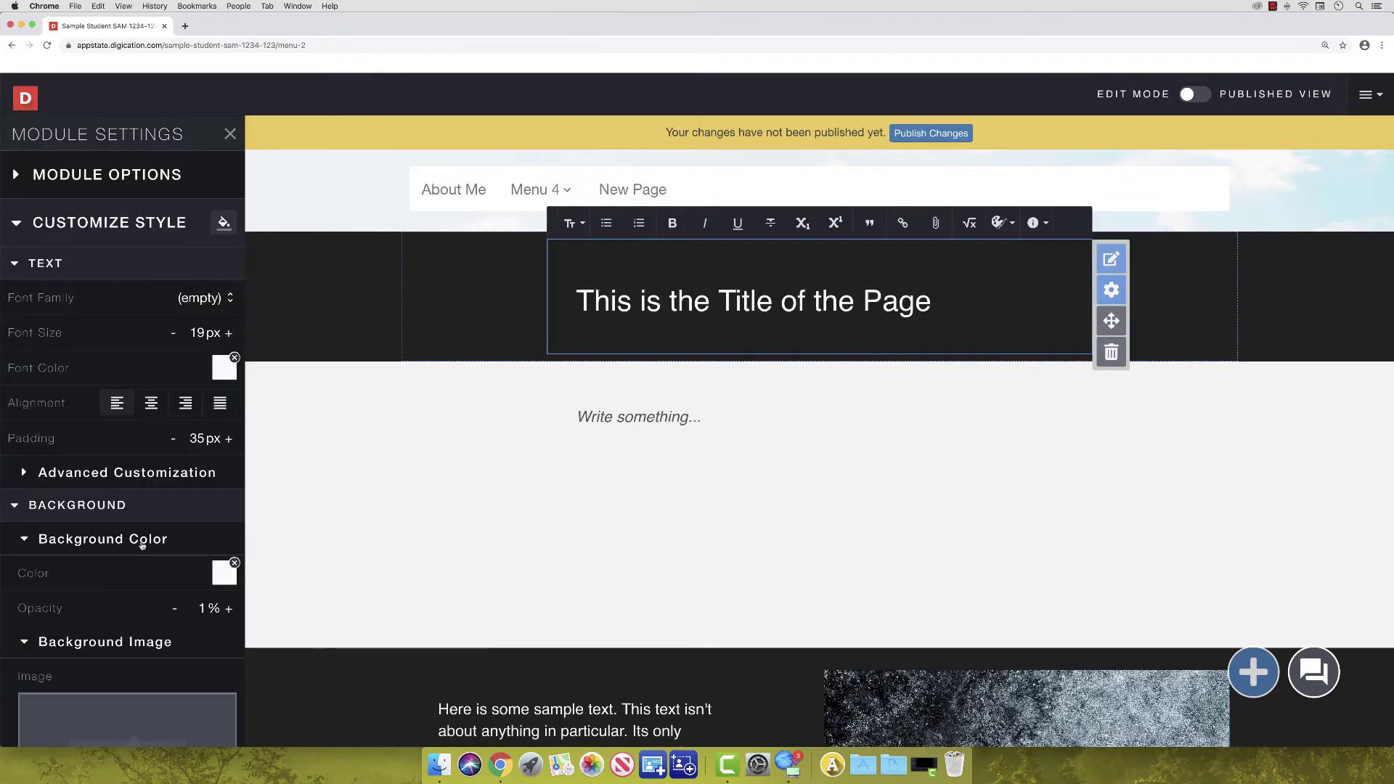
pyautogui.click(320, 280)
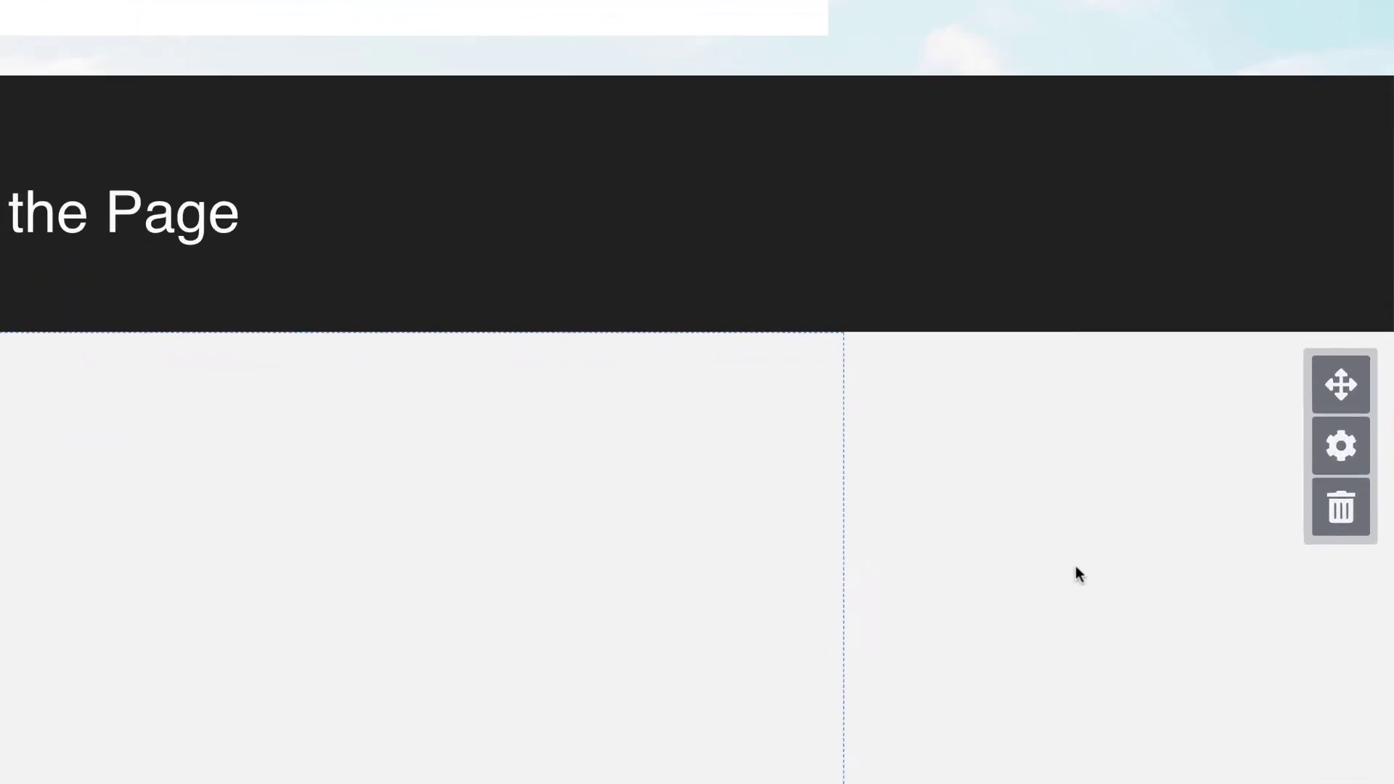
# Step: Upload Declaration_of_Independence_(1819)_by_John_Trumbull.png as the bottom layer background image of the section below the title
pyautogui.click(1318, 464)
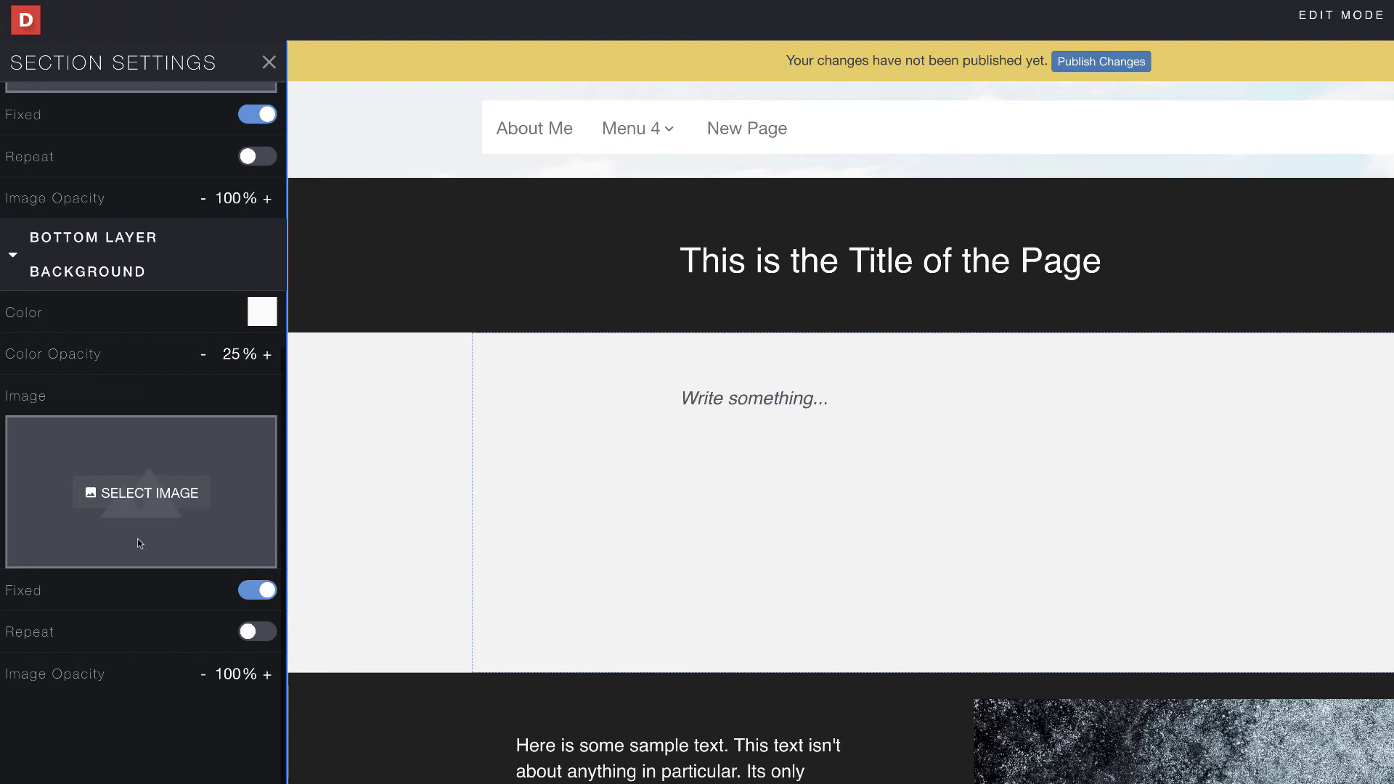
pyautogui.click(138, 539)
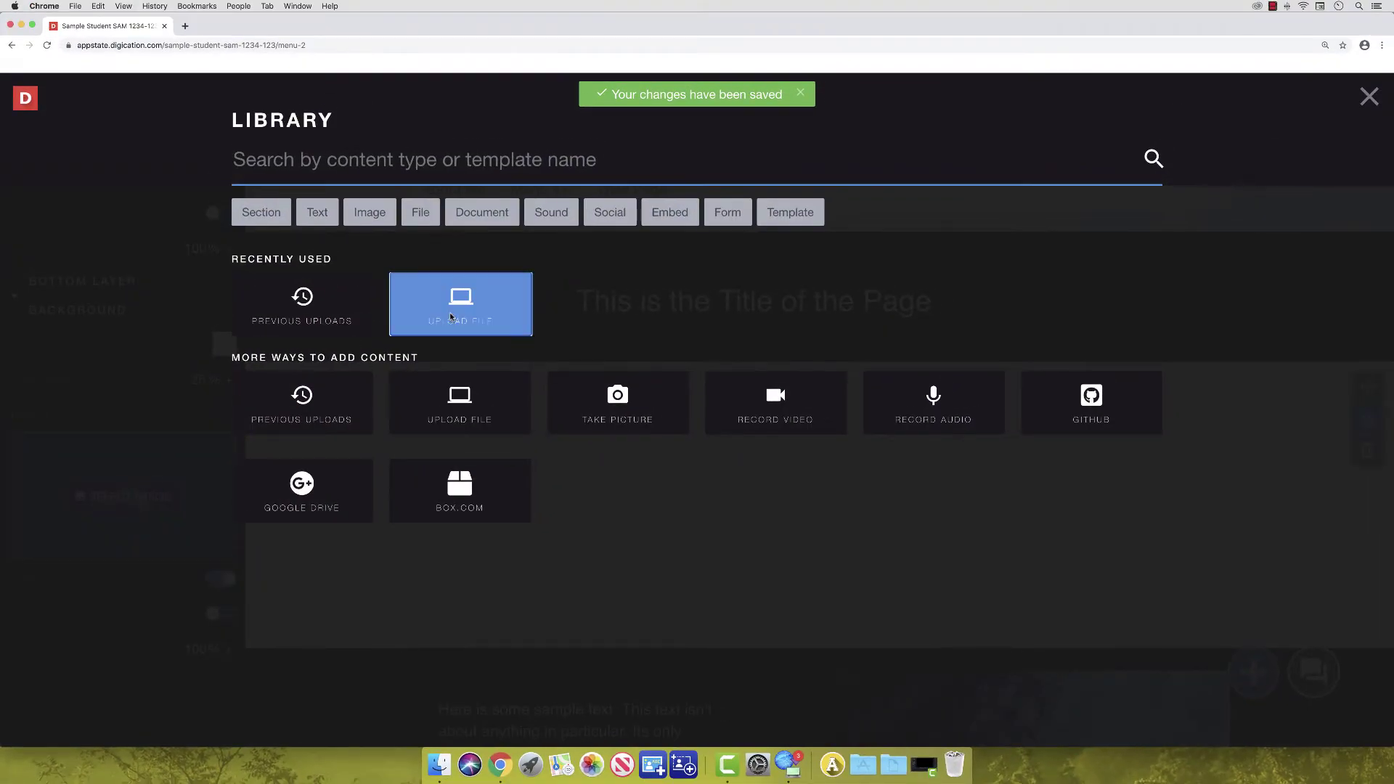
pyautogui.click(451, 317)
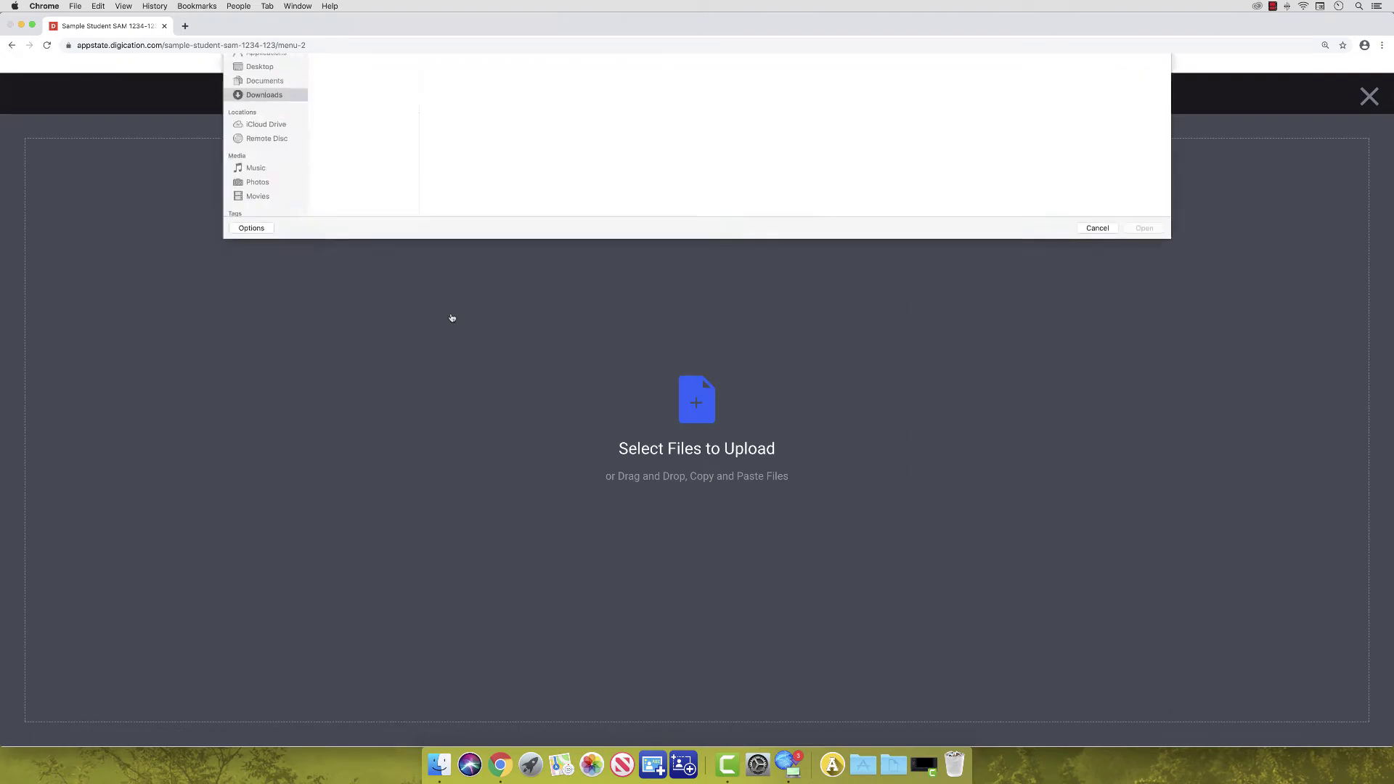
pyautogui.scroll(-10, 361, 178)
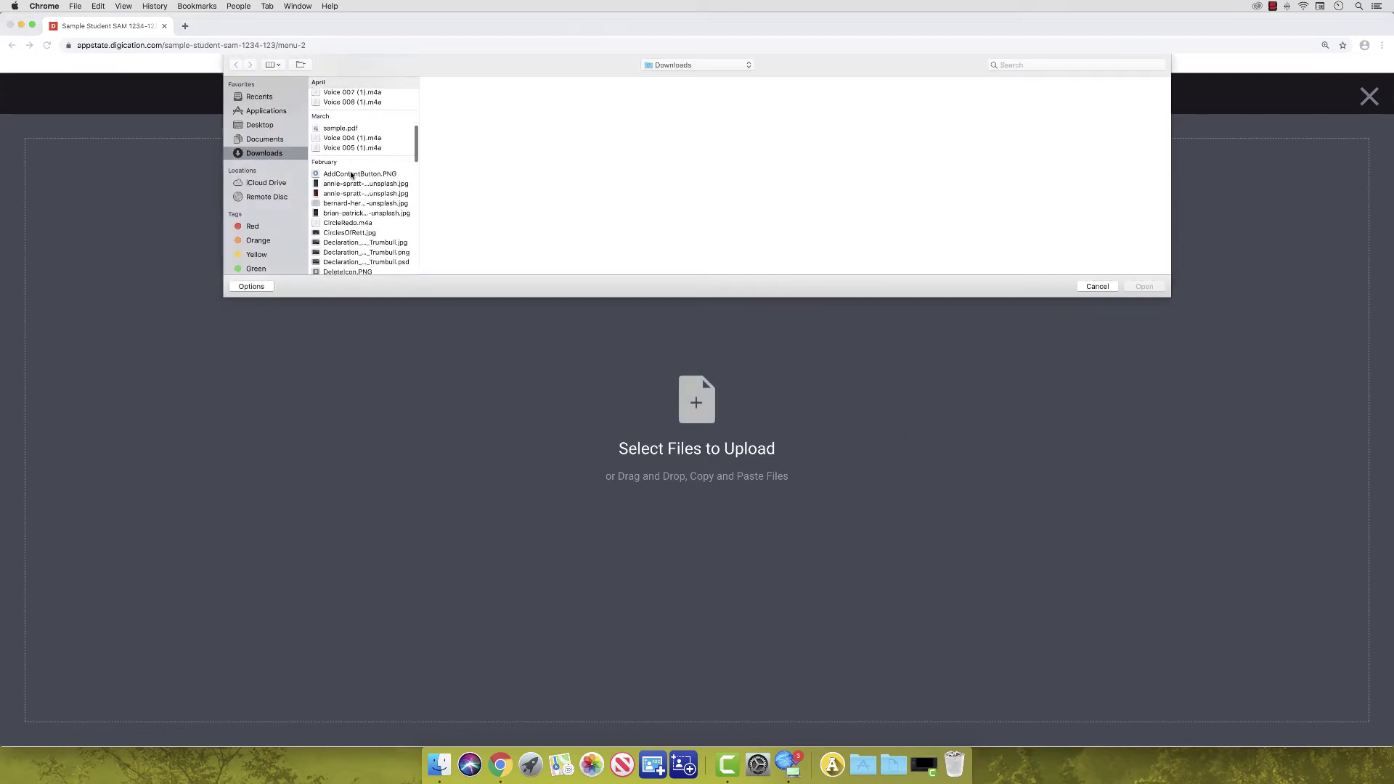
pyautogui.click(361, 177)
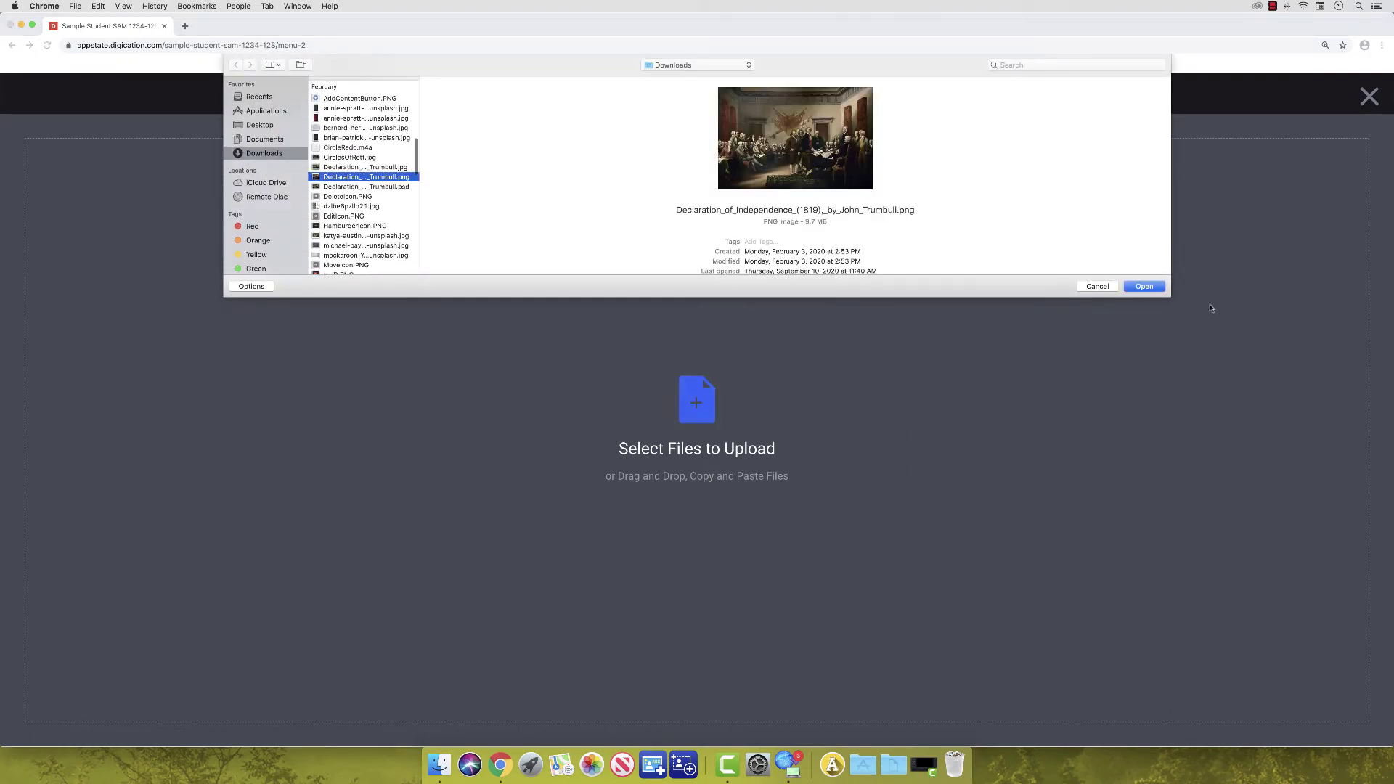
pyautogui.click(1151, 288)
pyautogui.click(1341, 724)
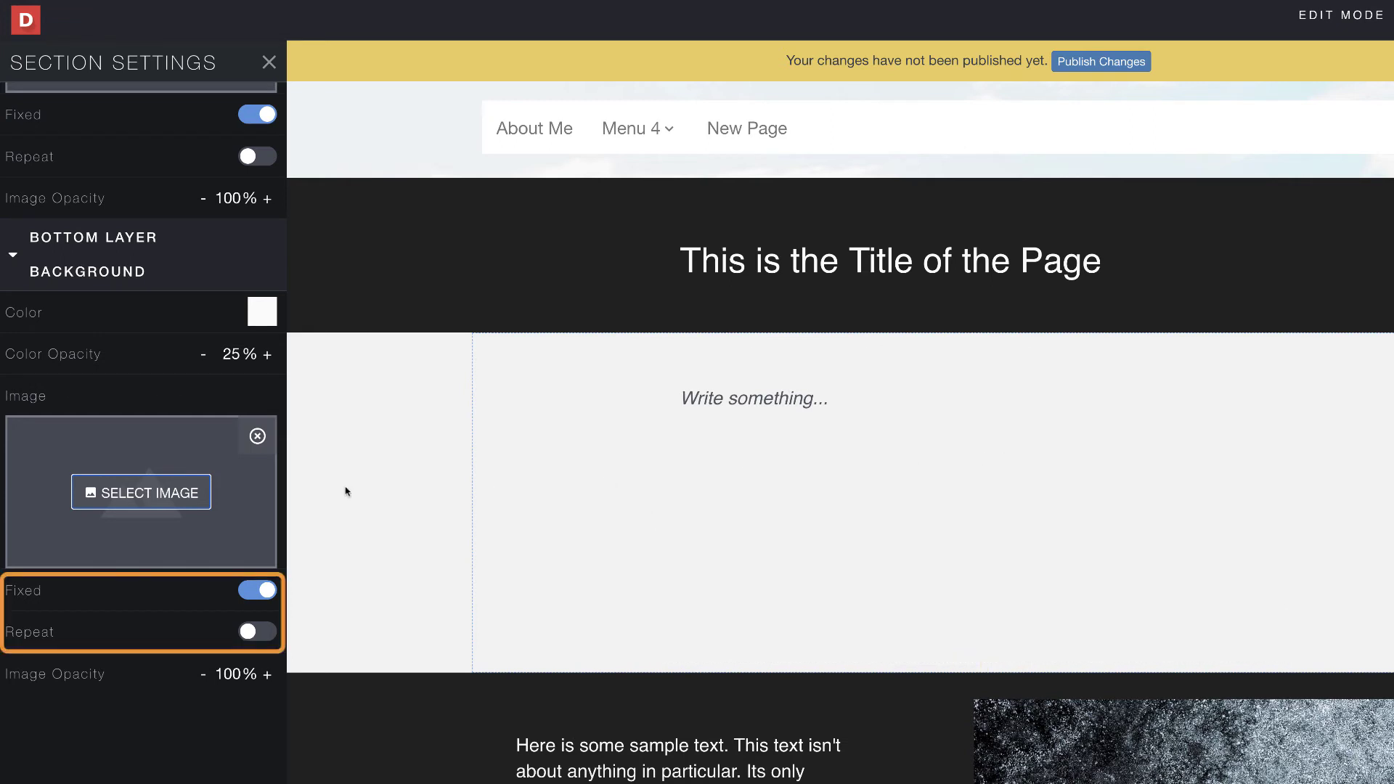
# Step: Try the Fixed option of the section's bottom layer image, then close the section settings and review the page
pyautogui.click(257, 592)
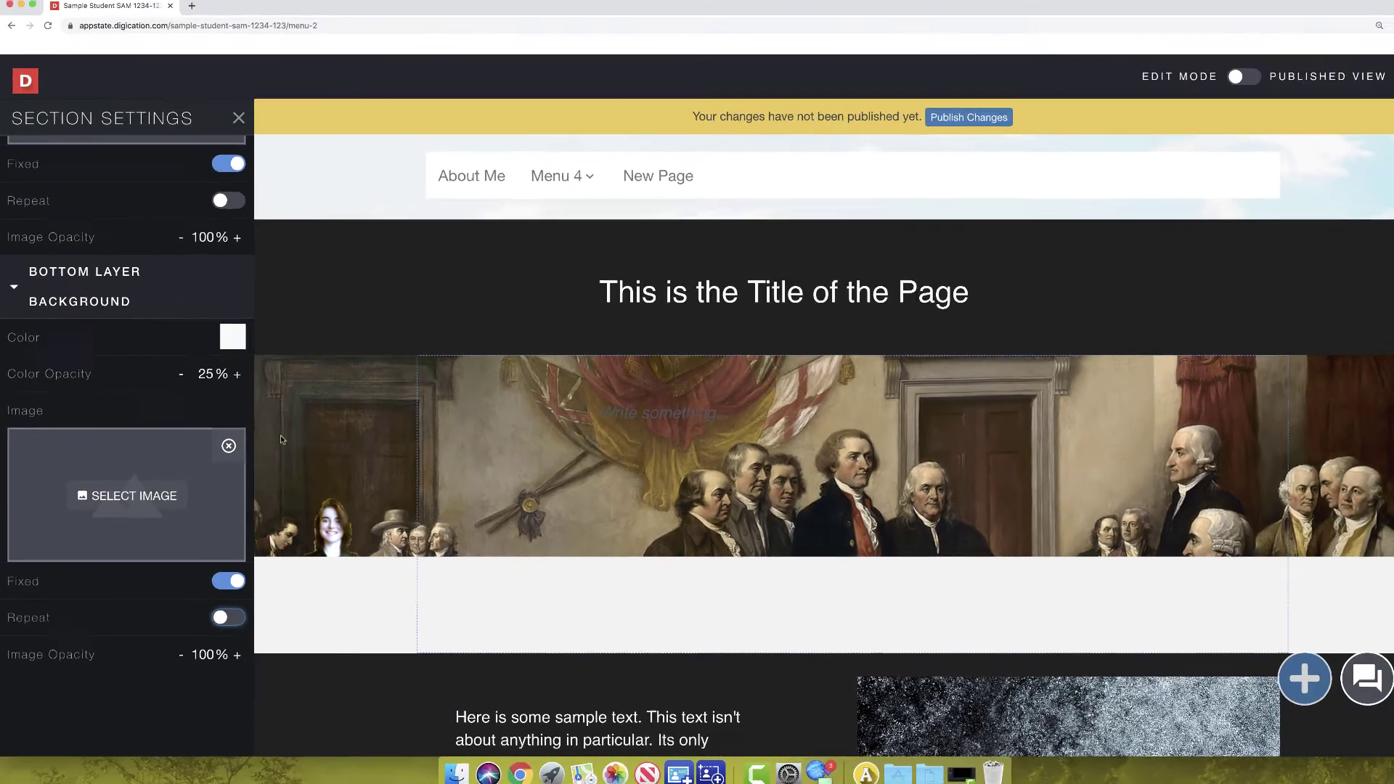
pyautogui.click(280, 435)
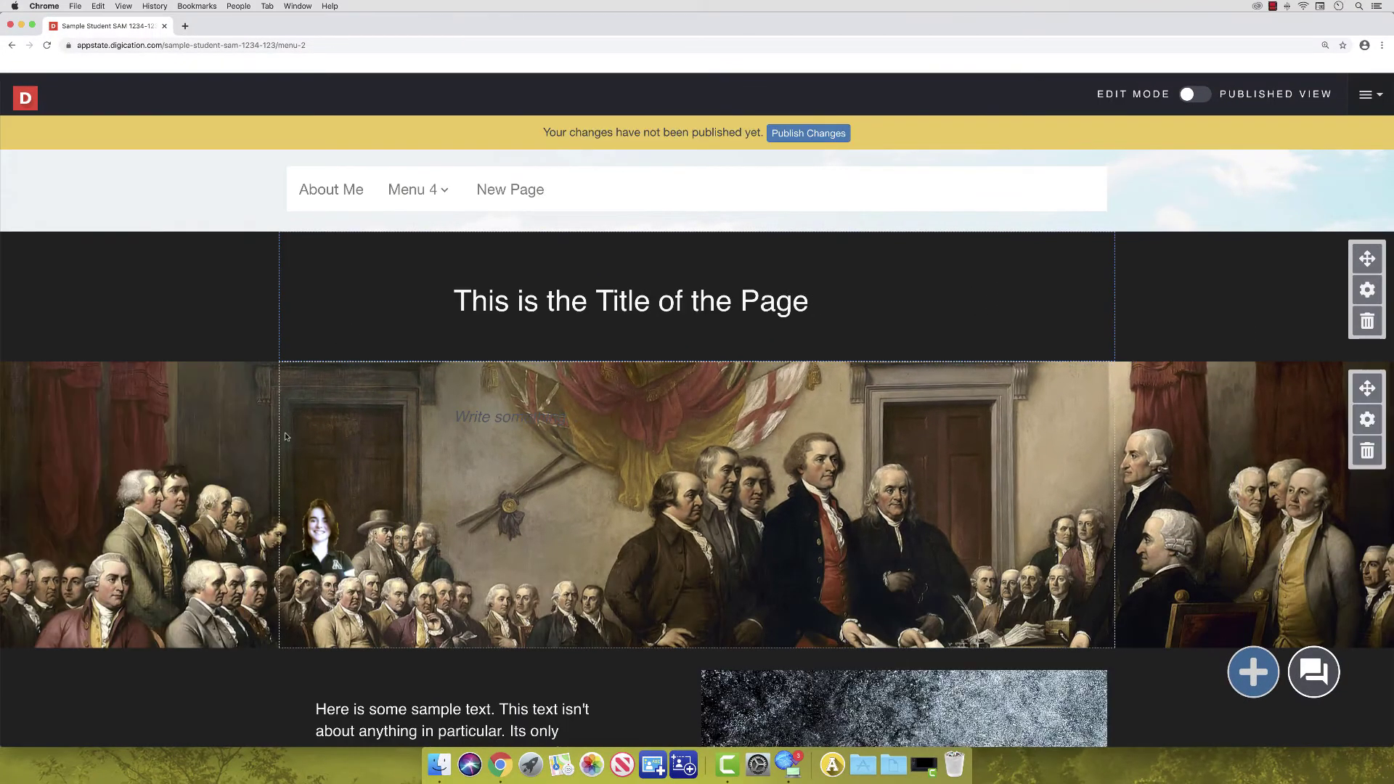
pyautogui.scroll(-5, 278, 465)
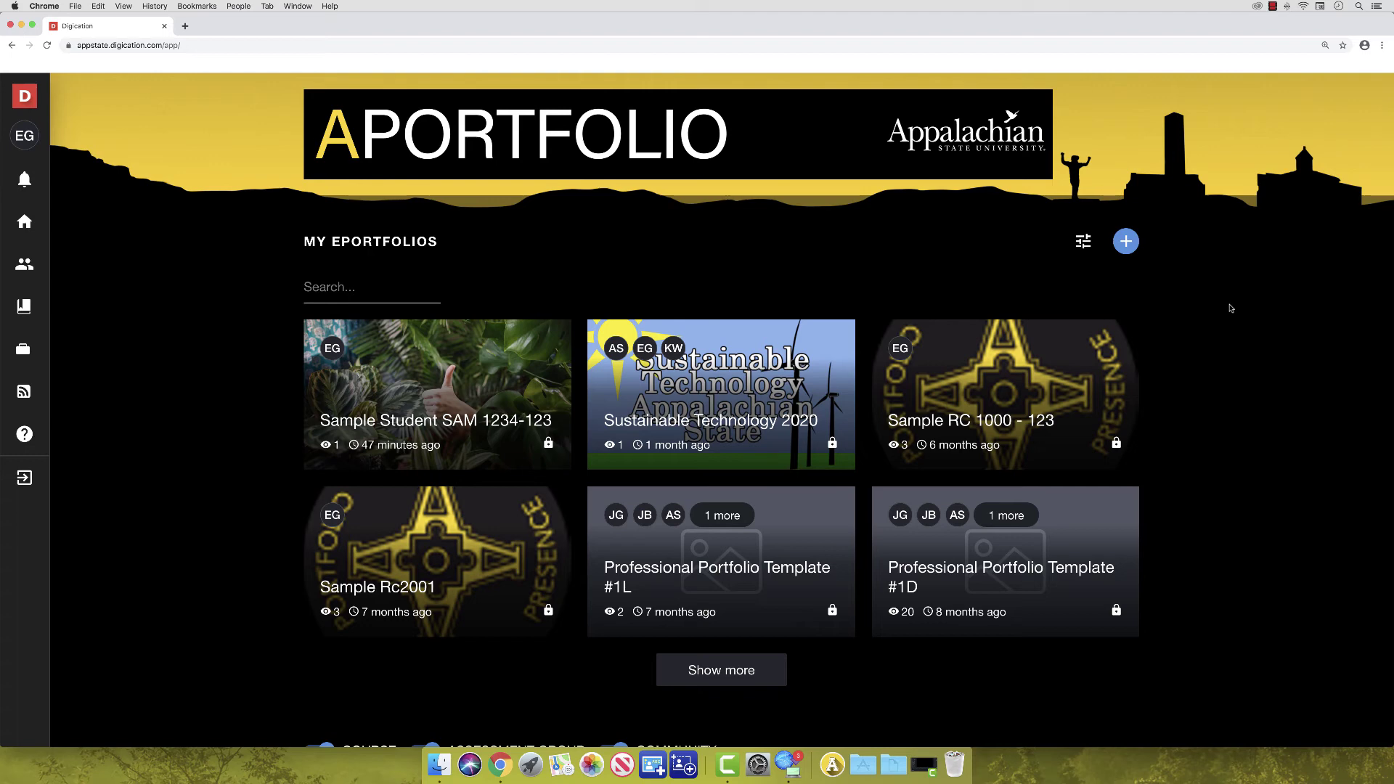
# Step: Open the Sample Student SAM 1234-123 ePortfolio and start its ePortfolio Organizer
pyautogui.click(398, 374)
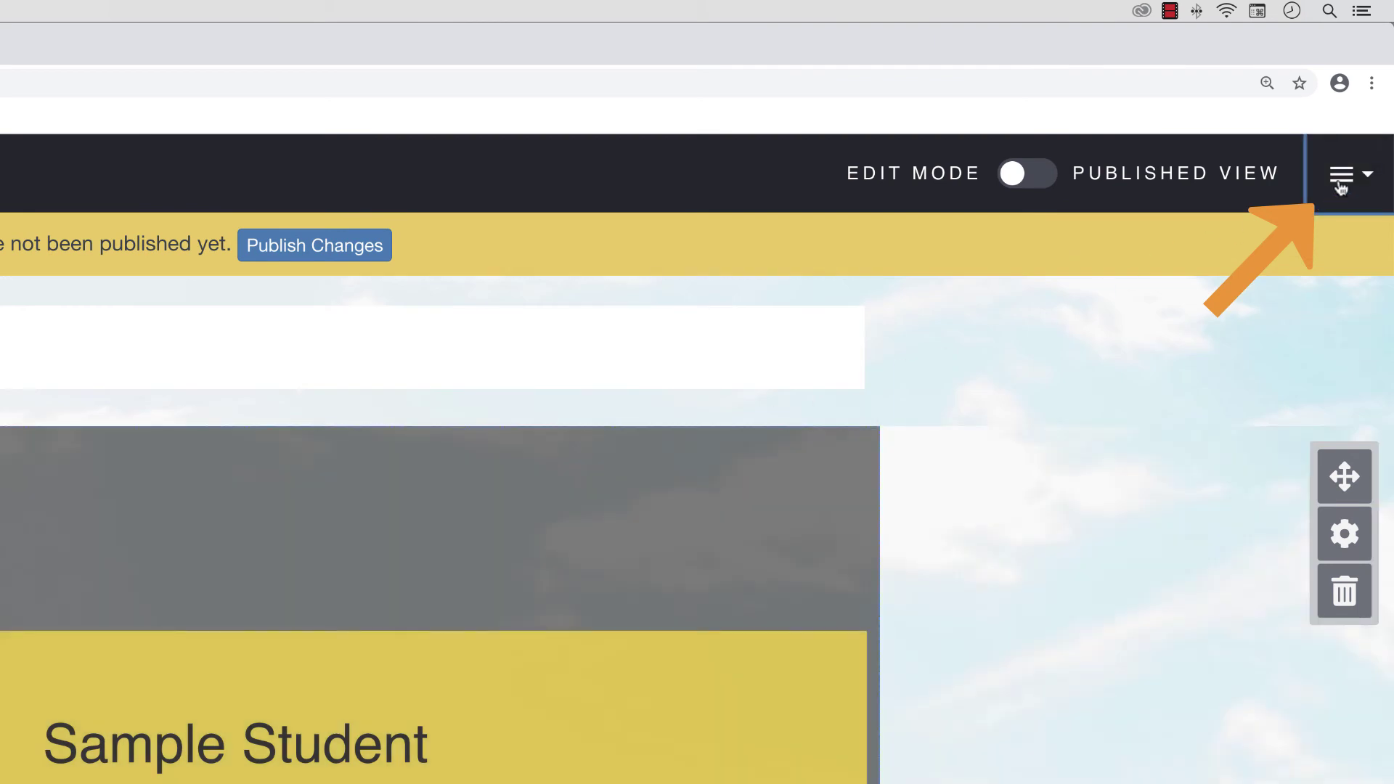
pyautogui.click(1342, 188)
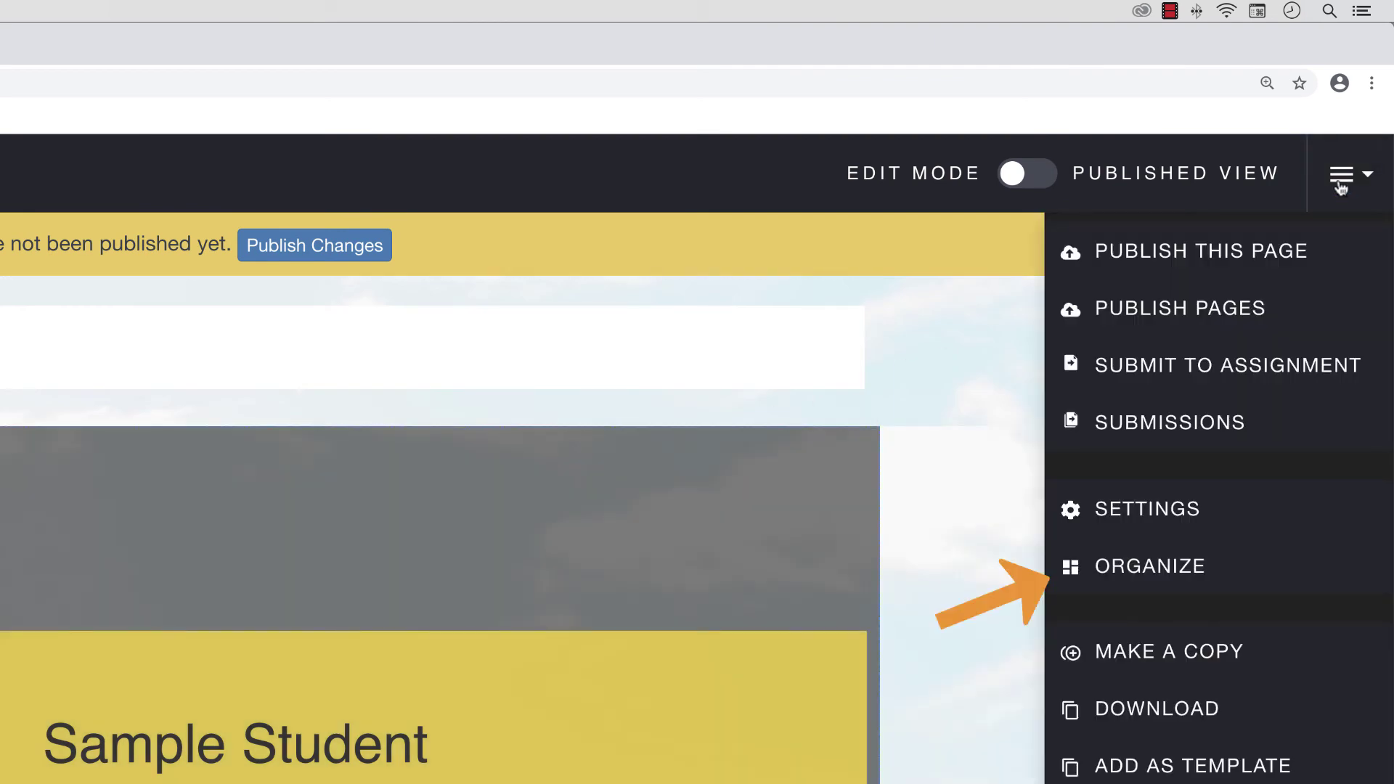
pyautogui.click(1195, 566)
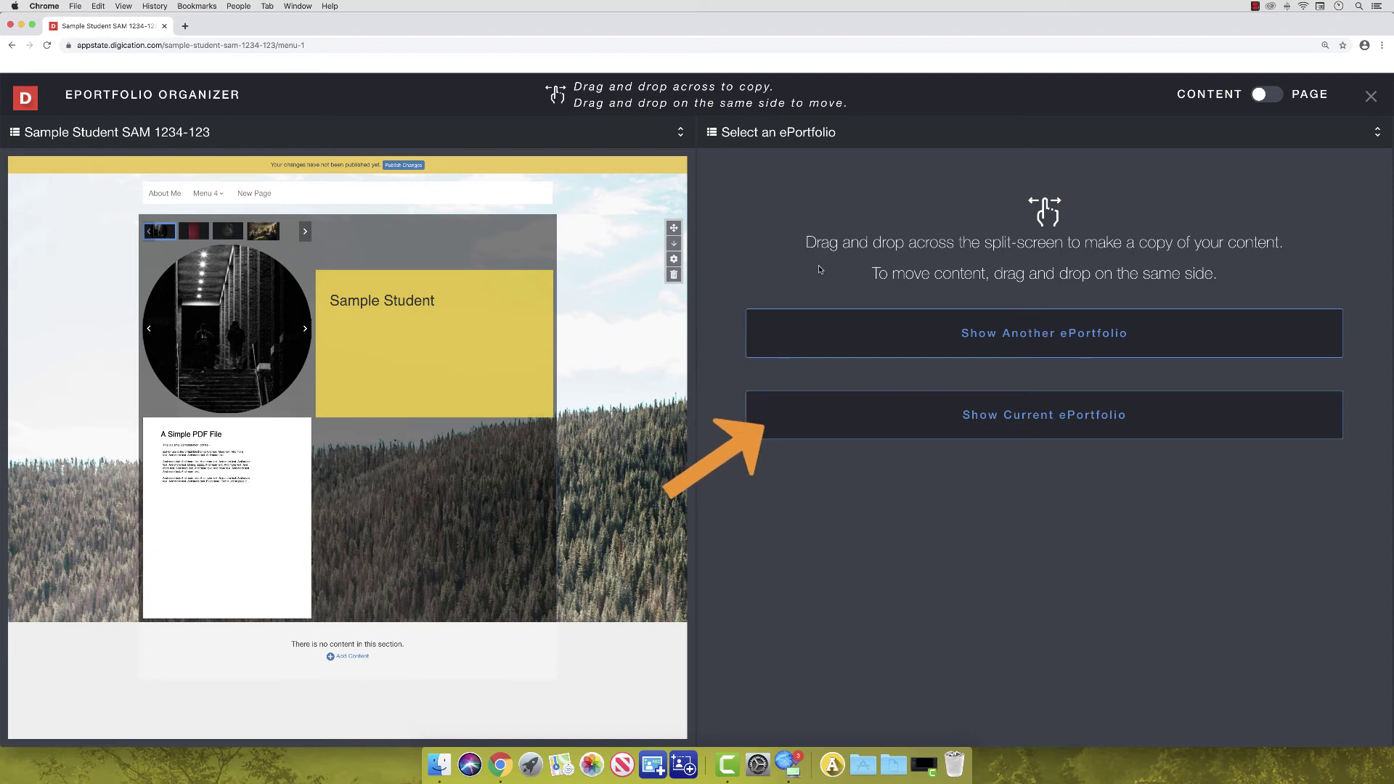
# Step: Show the Sustainable Technology 2020 ePortfolio beside the current one and display its Projects page
pyautogui.click(908, 333)
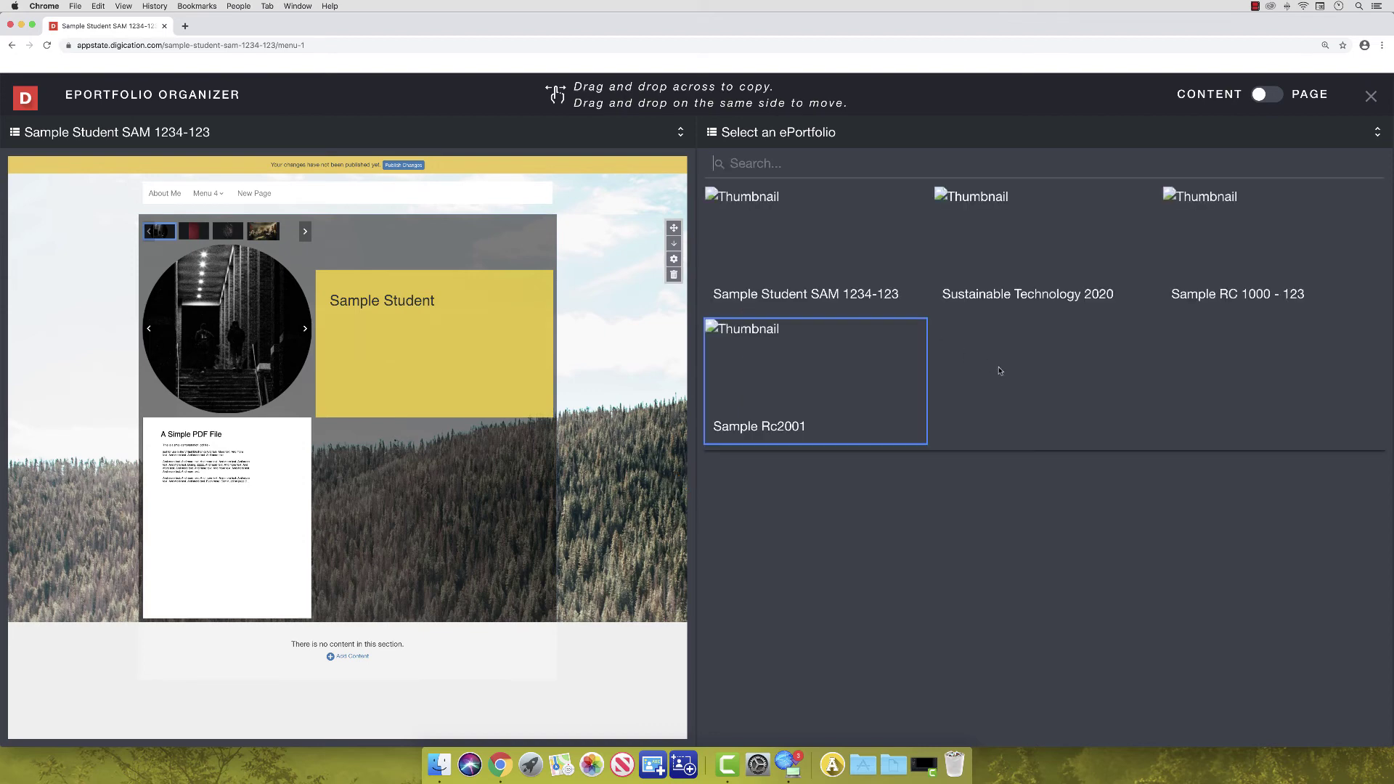
pyautogui.click(1081, 305)
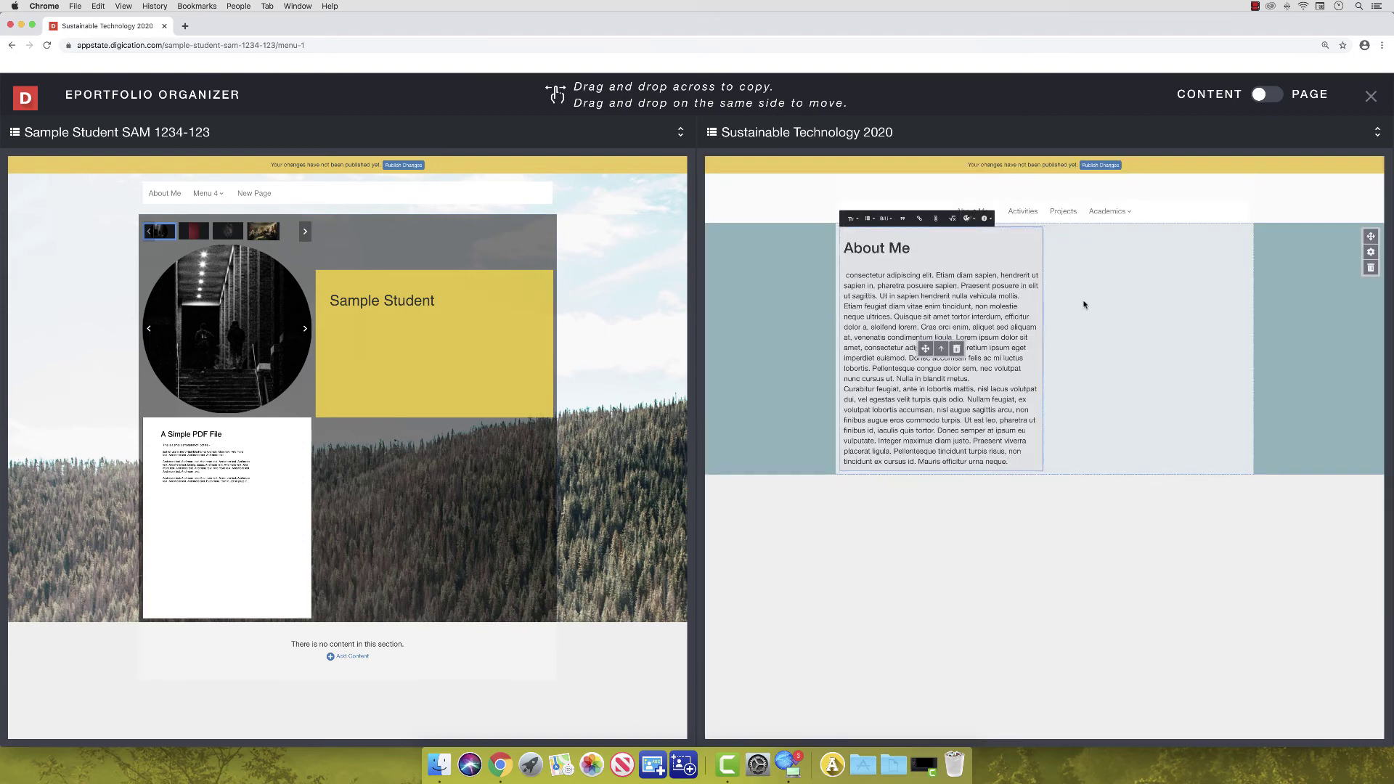
pyautogui.click(1065, 195)
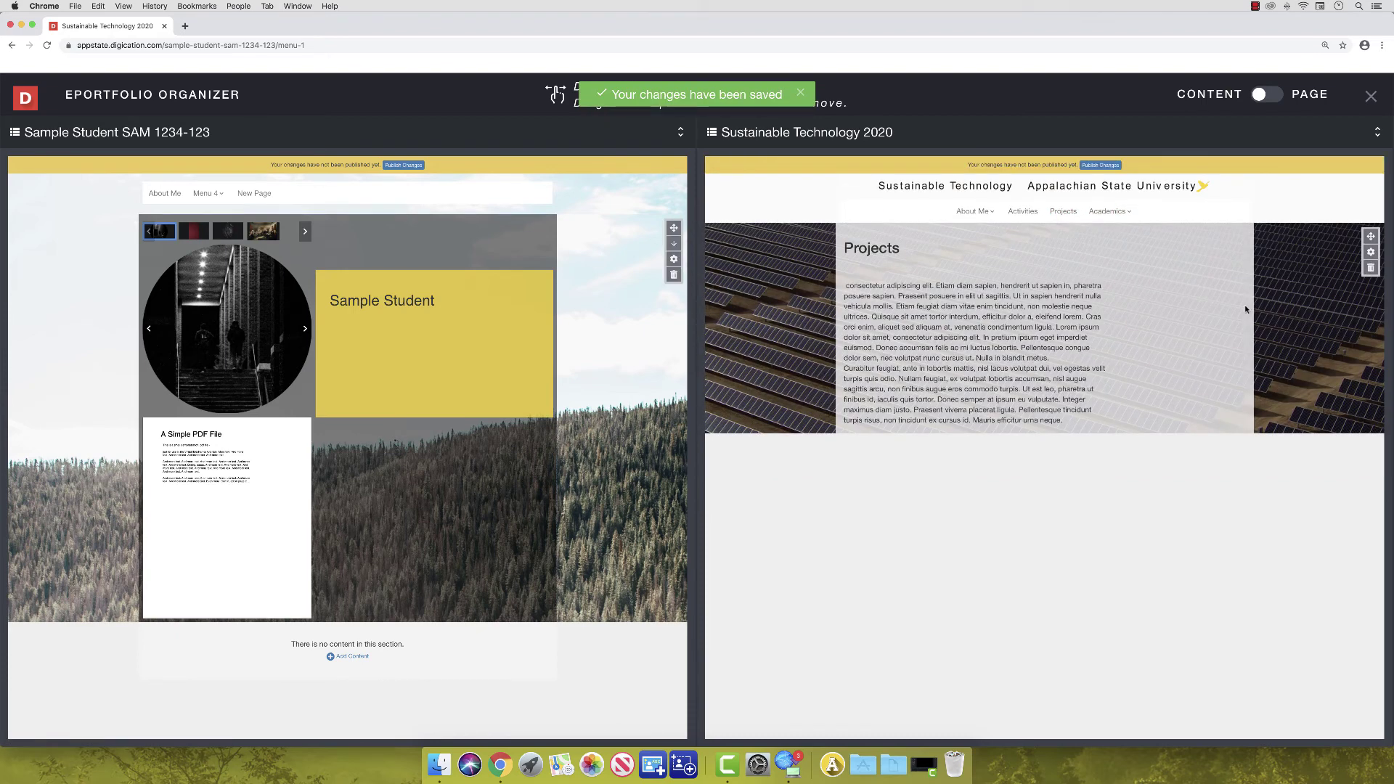
# Step: Copy the Projects text module from Sustainable Technology 2020 into the Sample Student SAM 1234-123 page
pyautogui.moveTo(1058, 317)
pyautogui.moveTo(960, 328); pyautogui.dragTo(455, 512)
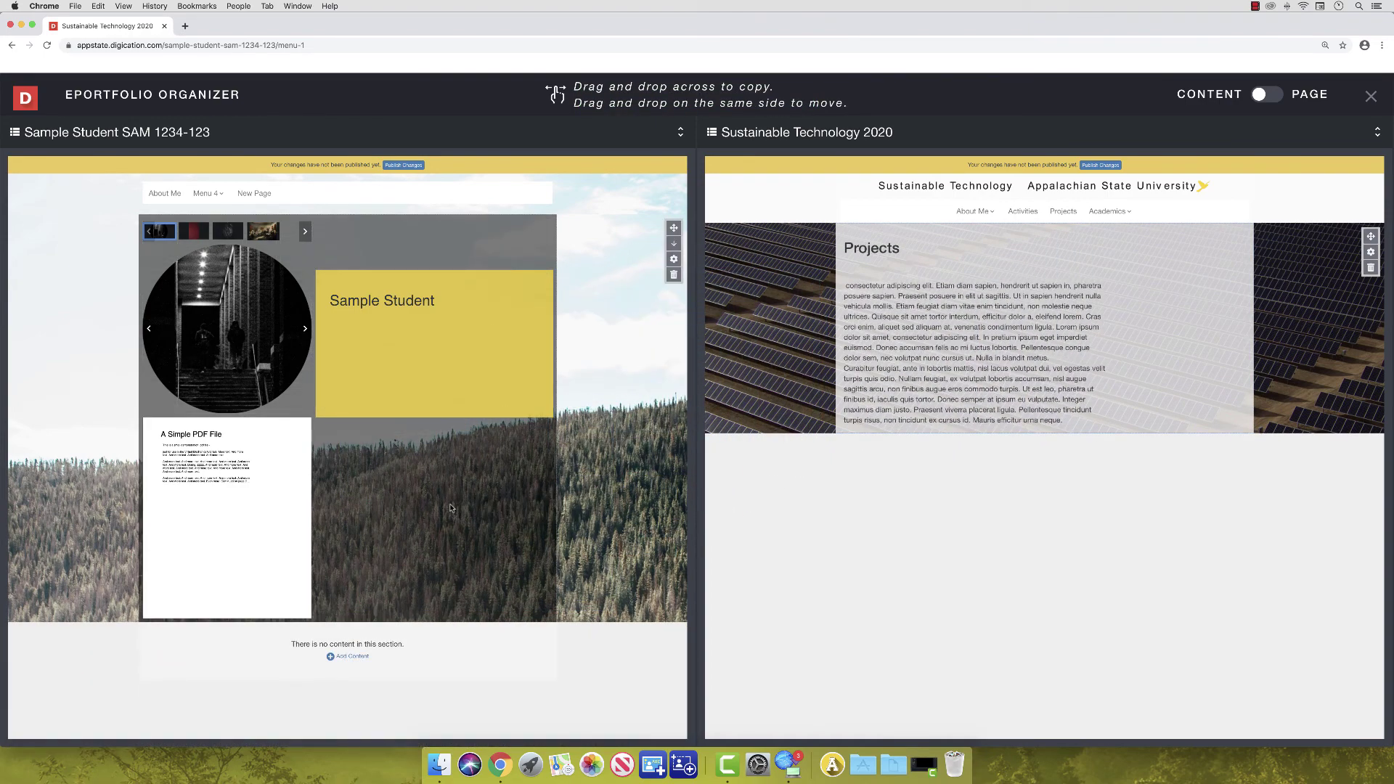
pyautogui.scroll(-3, 503, 516)
pyautogui.scroll(-2, 502, 516)
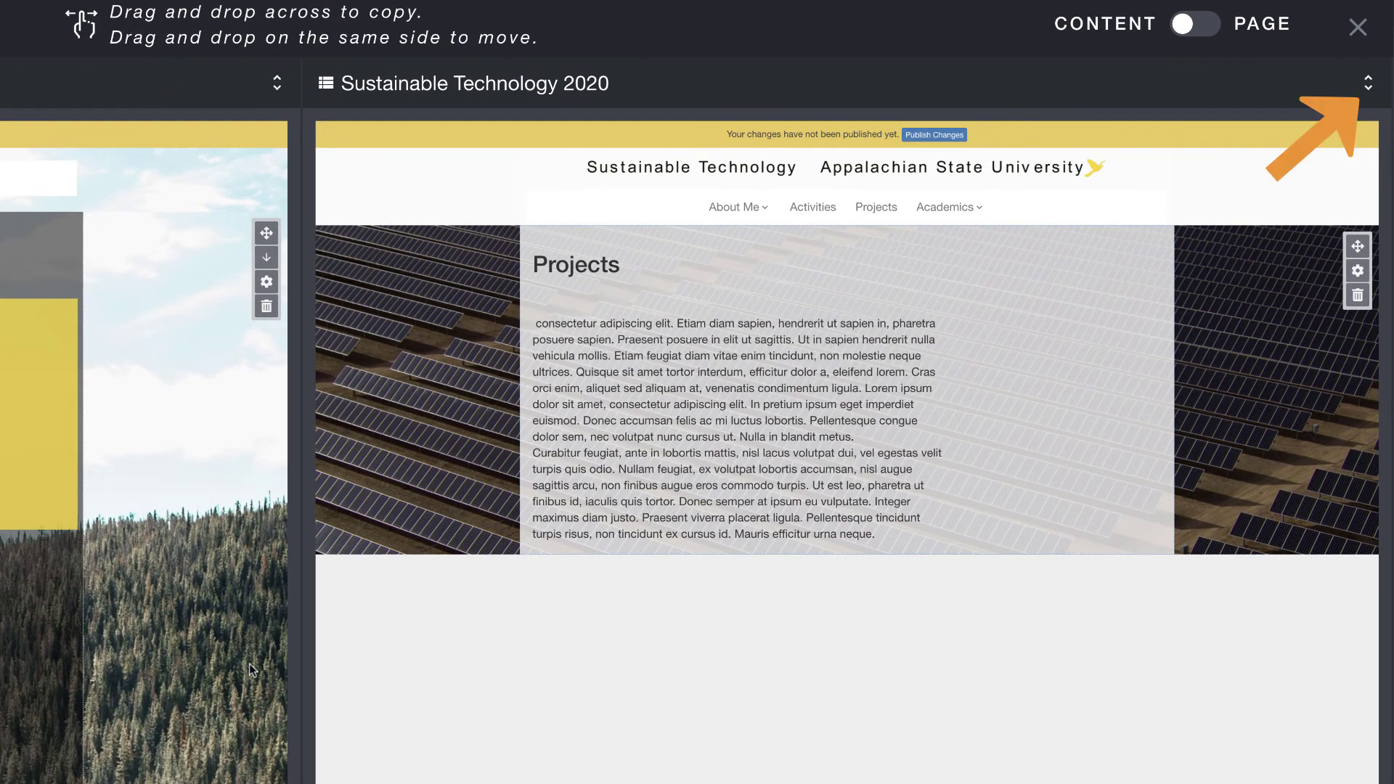
# Step: Switch the comparison ePortfolio to Sample RC 1000 - 123, then exit the organizer
pyautogui.click(1367, 85)
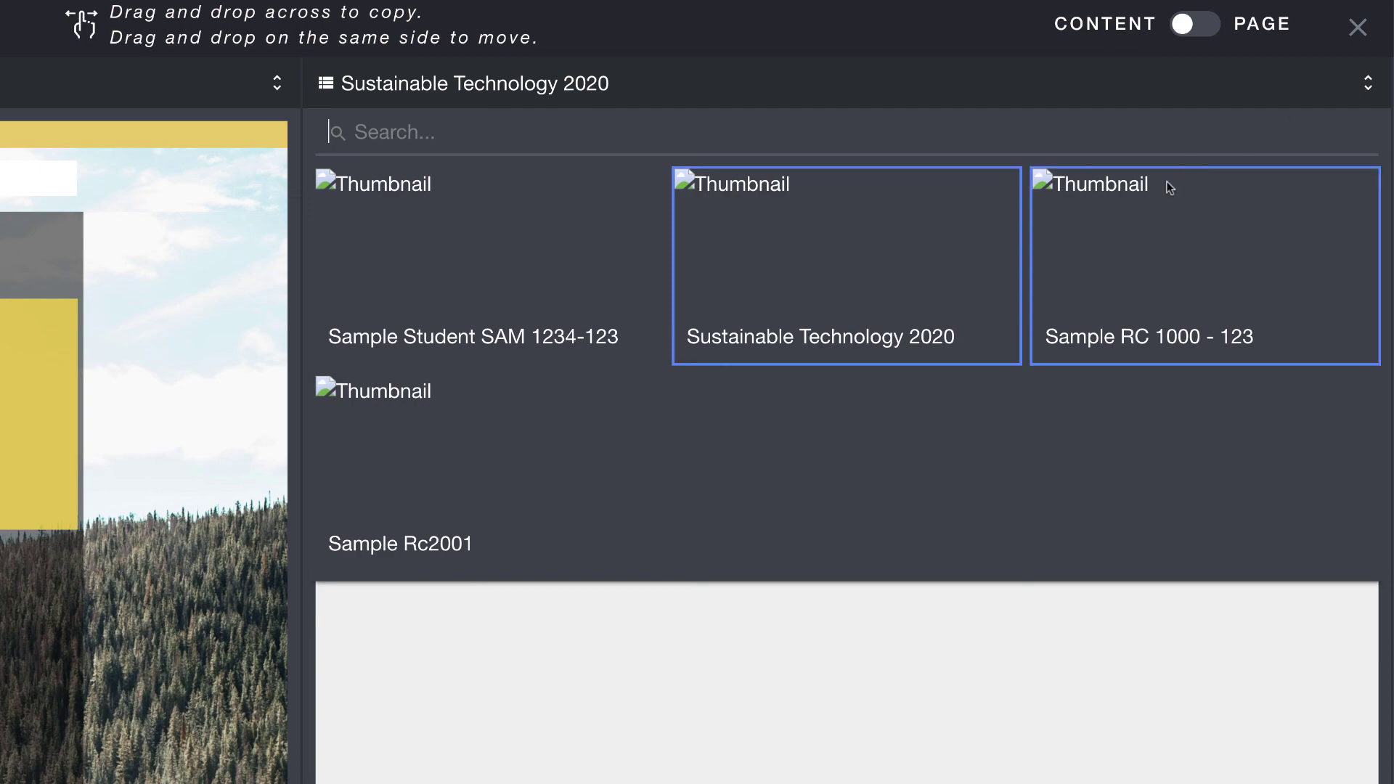
pyautogui.click(1139, 228)
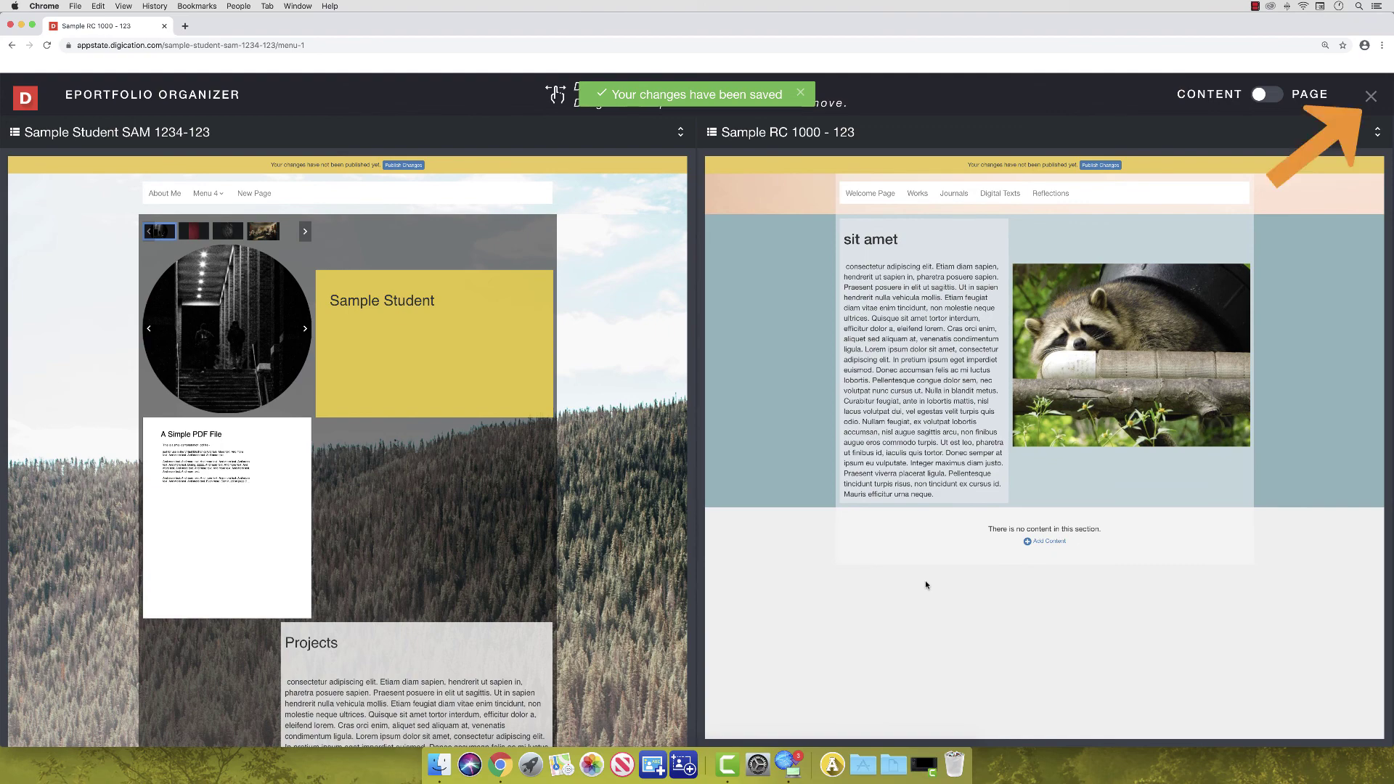
pyautogui.click(1369, 97)
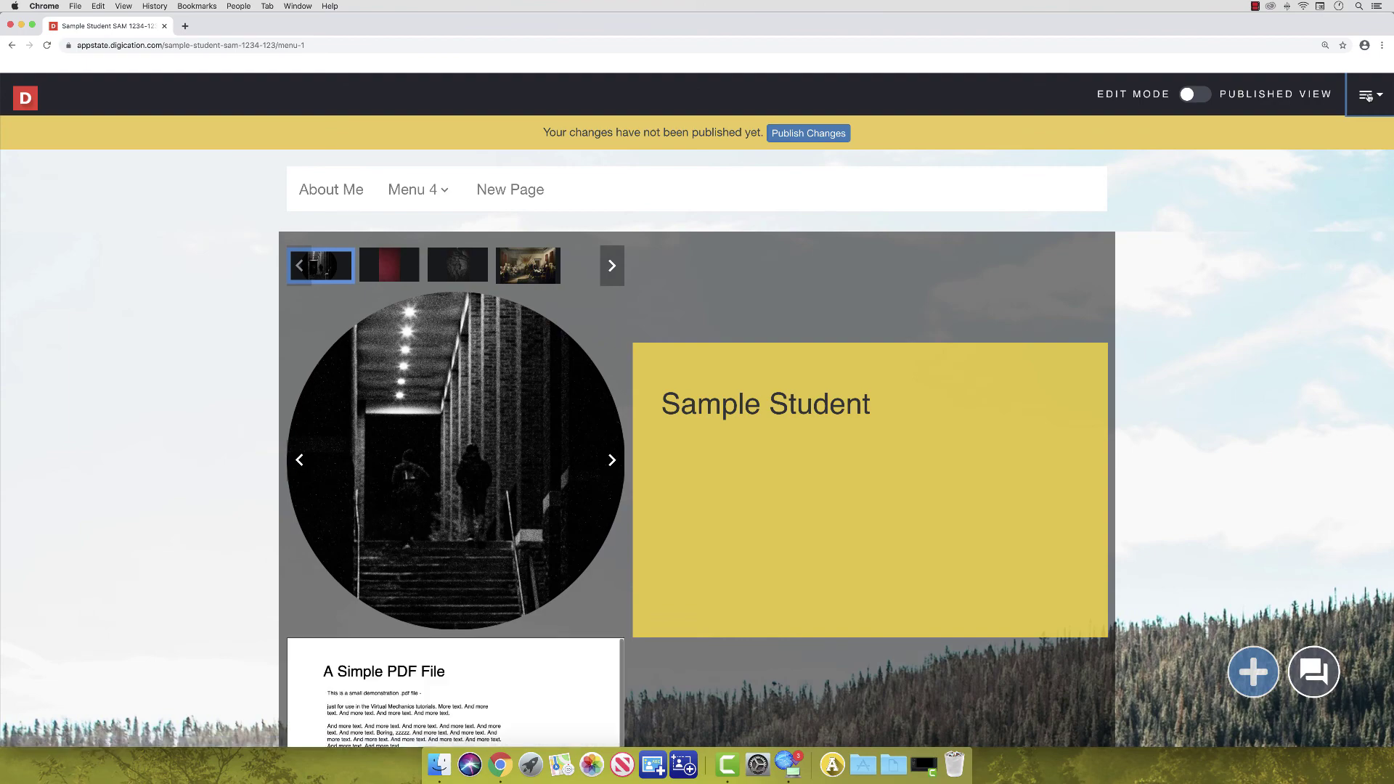